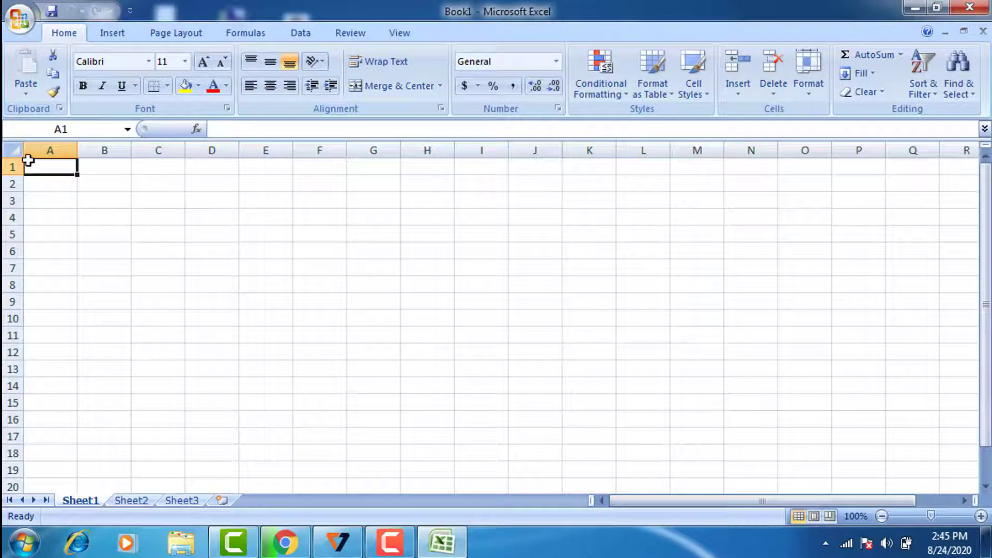
Step: Open the recently used workbook DATA containing the students' marks table
left_click(20, 24)
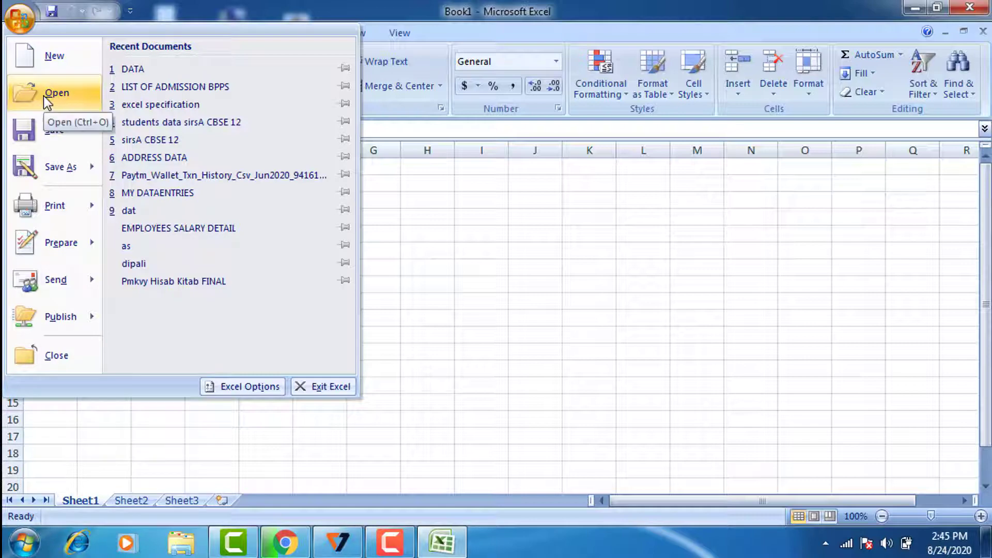
left_click(159, 68)
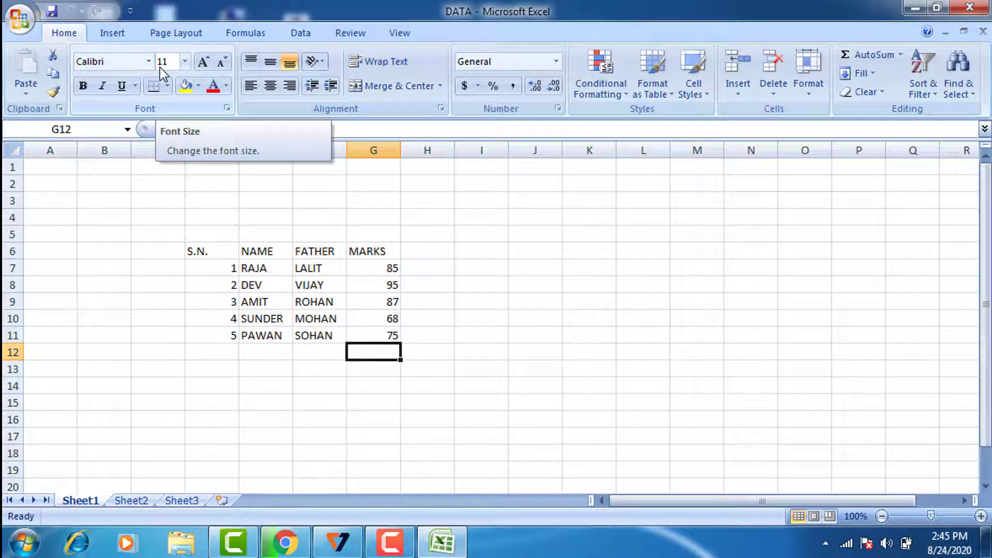
left_click(290, 91)
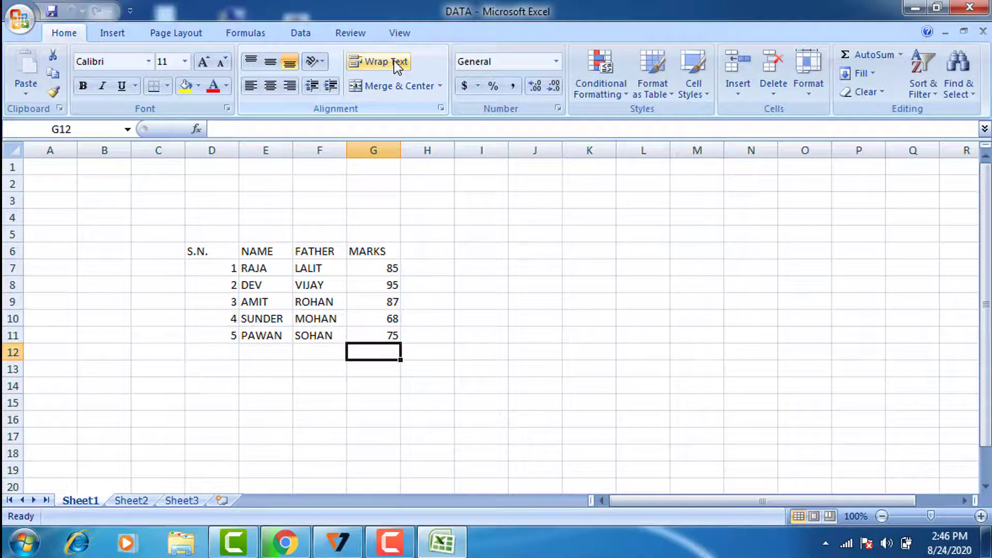
Step: Enter the text "infozealot computer" in cell E2 above the table
left_click(274, 184)
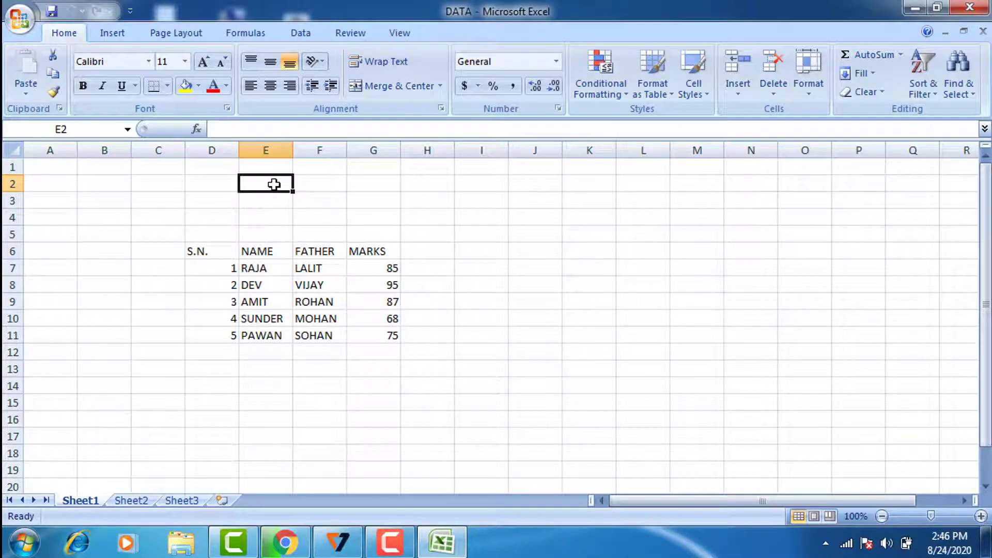
type("info")
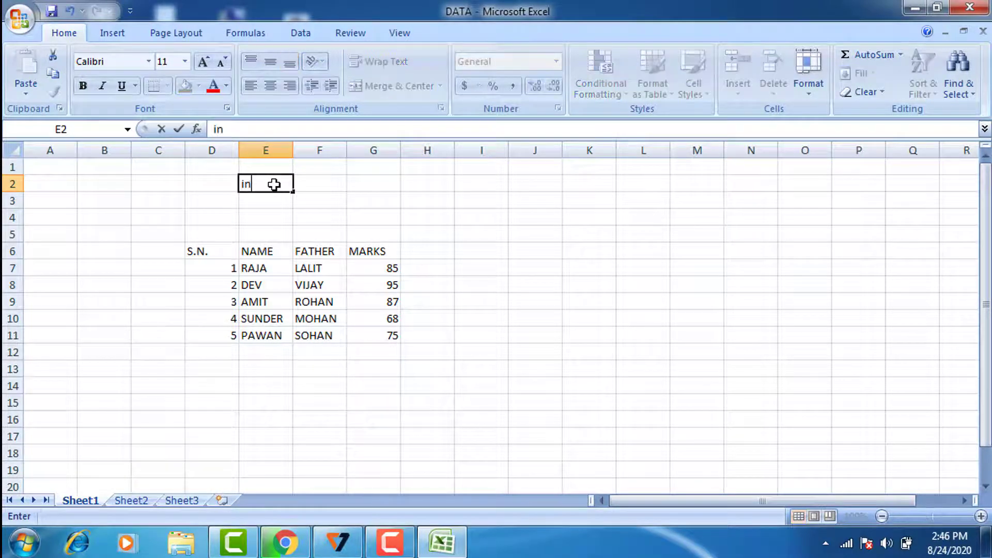
type("zealot c")
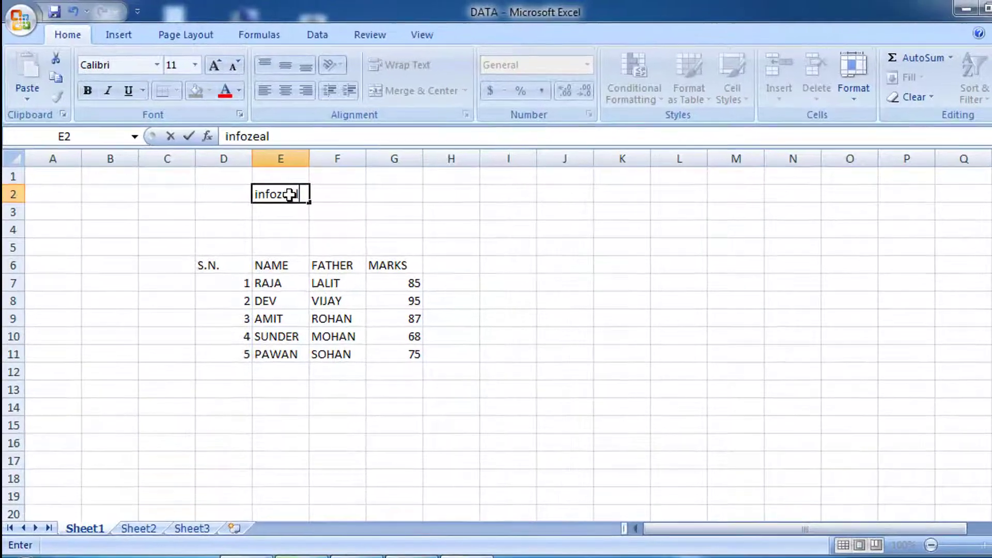
type("omputer")
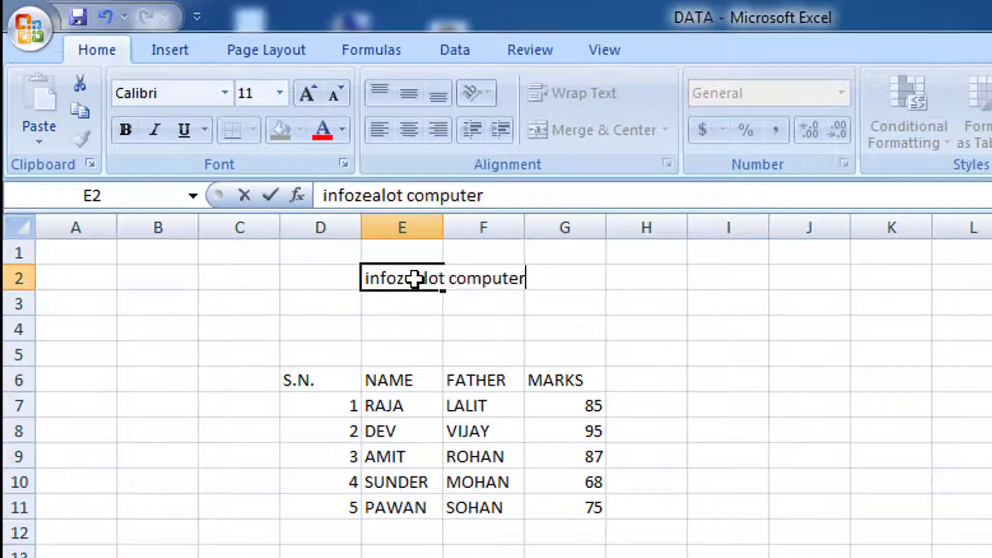
left_click(549, 314)
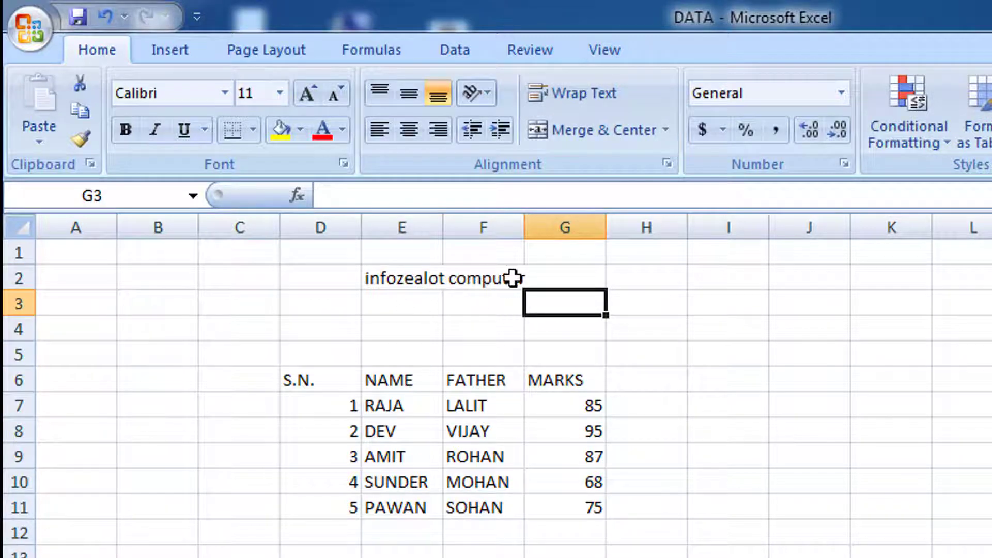
Step: Check which cell holds the overflowing text in row 2 and delete it from cell E2
left_click(450, 280)
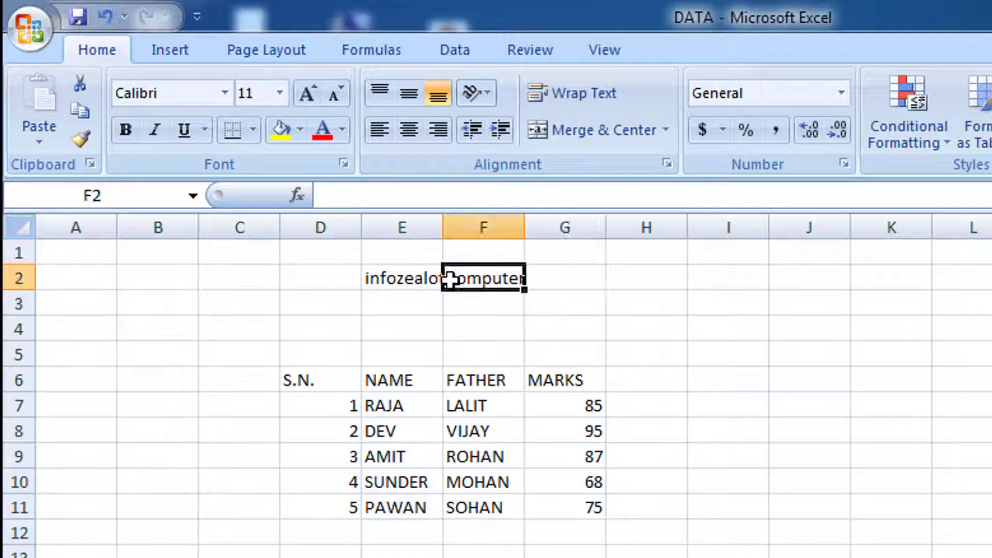
key("Left")
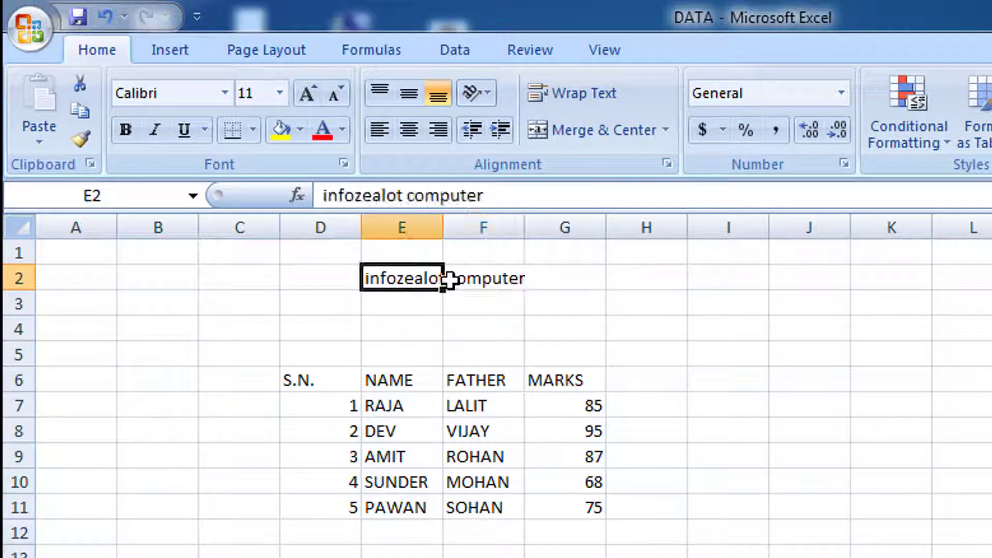
key("Delete")
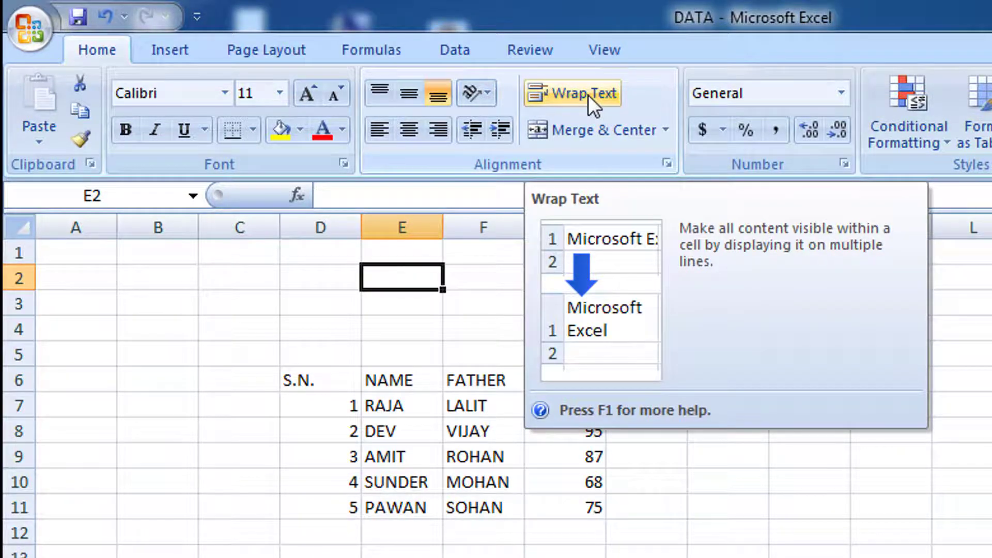
Step: Turn on Wrap Text for the empty cell E2 and enter "infozealot computer" in it
left_click(588, 95)
type("inf")
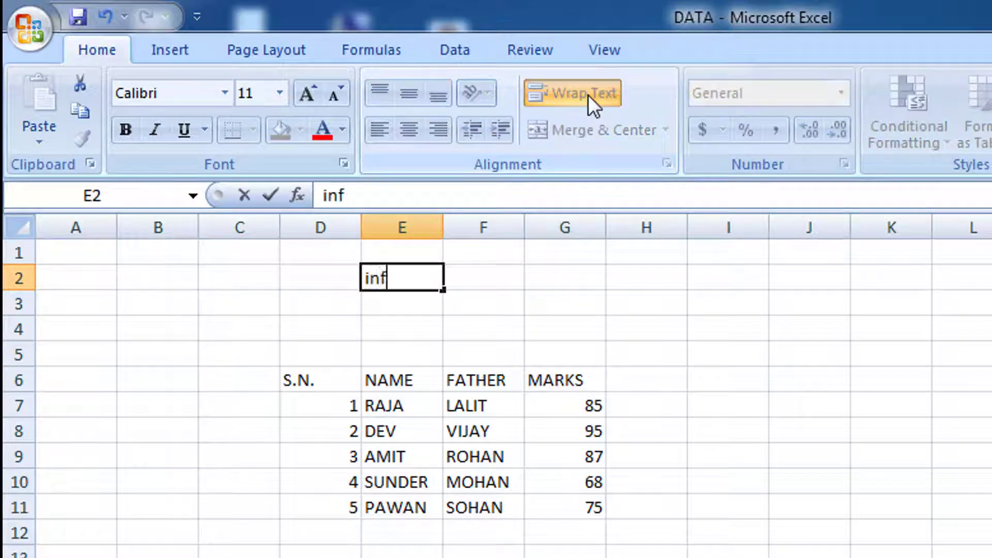
type("ozealo")
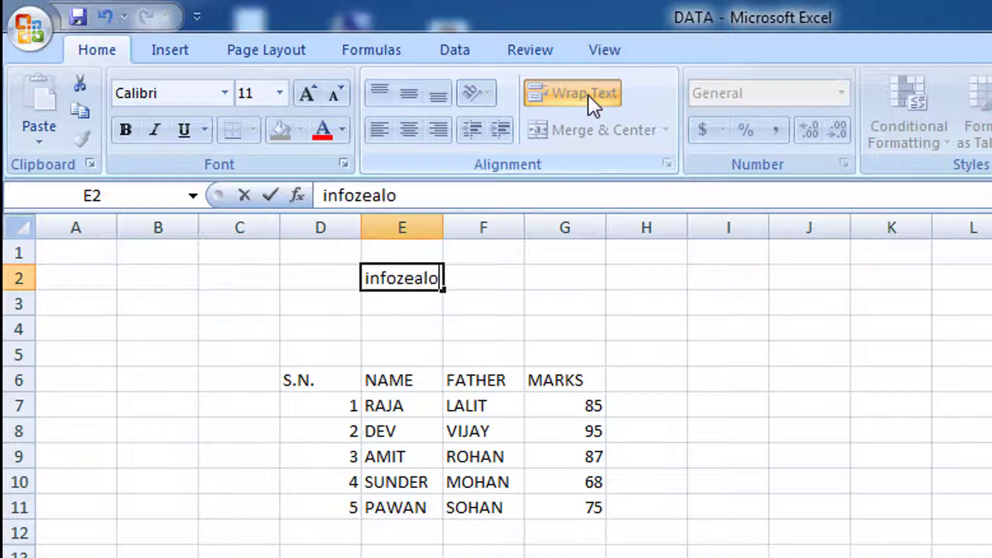
type("t co")
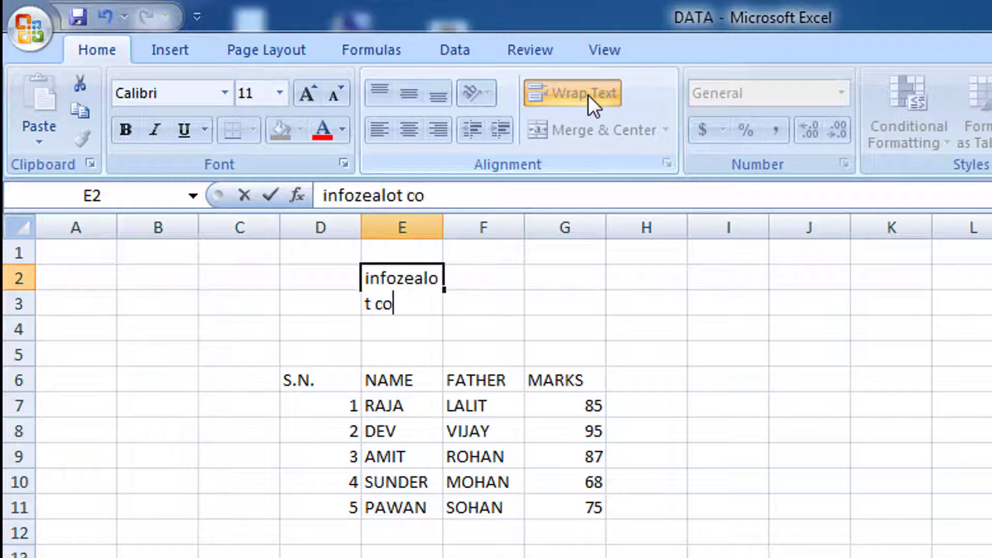
type("mputer")
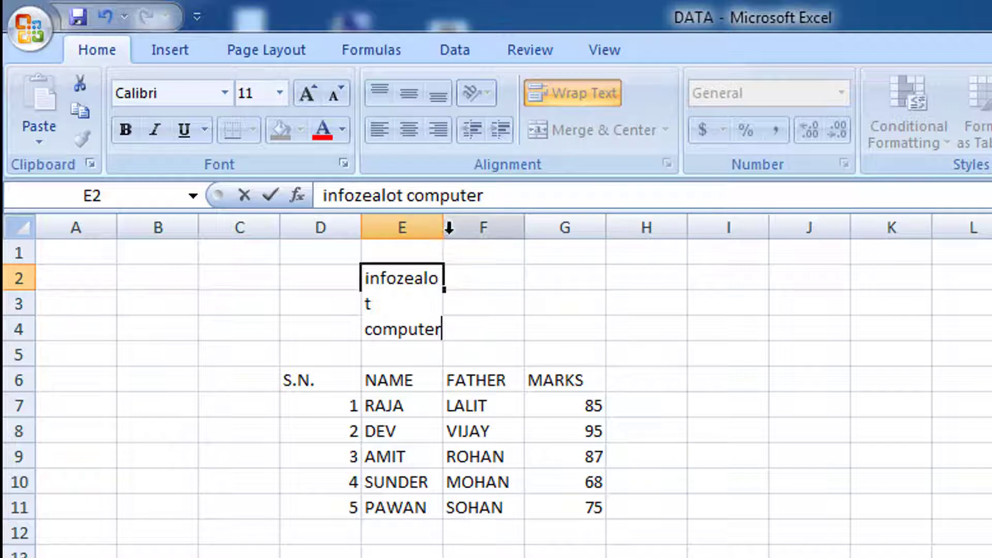
left_click(496, 314)
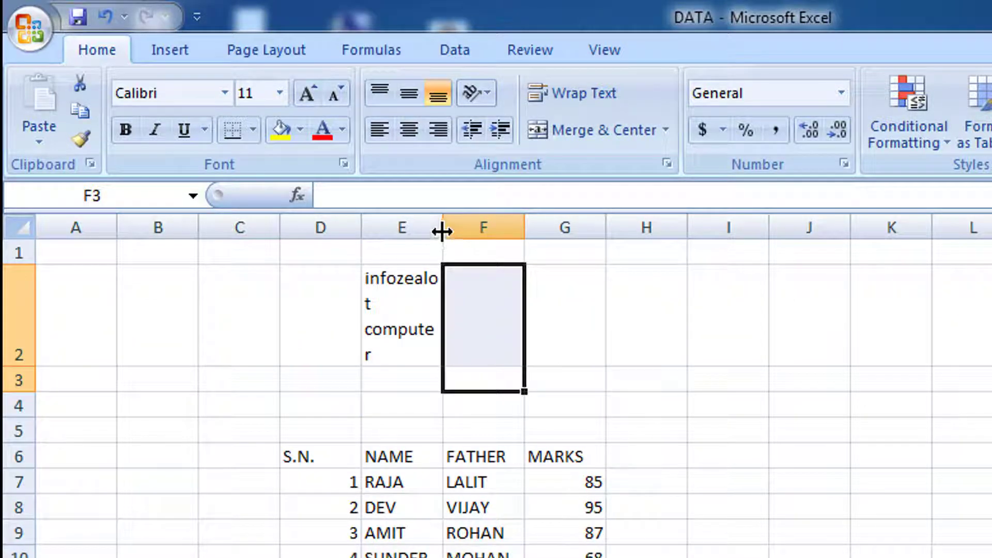
Step: Widen column E slightly so that each word of the wrapped text in E2 fits on one line
left_click_drag(442, 232, 465, 231)
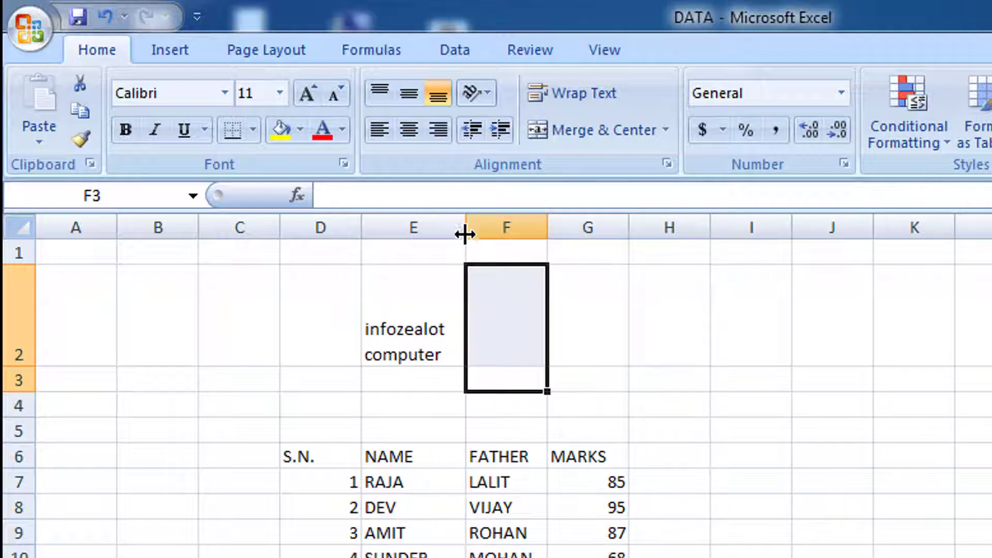
left_click(443, 346)
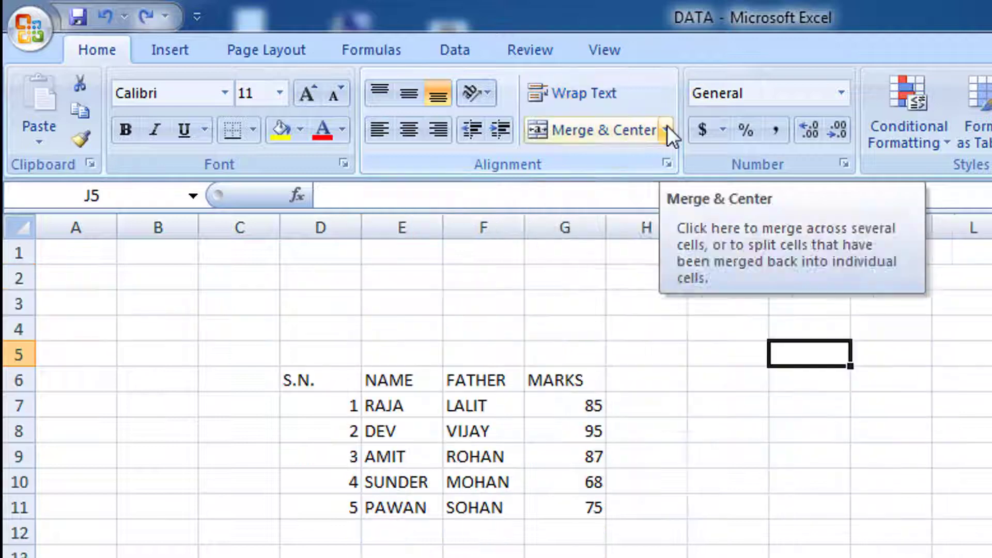
left_click(667, 130)
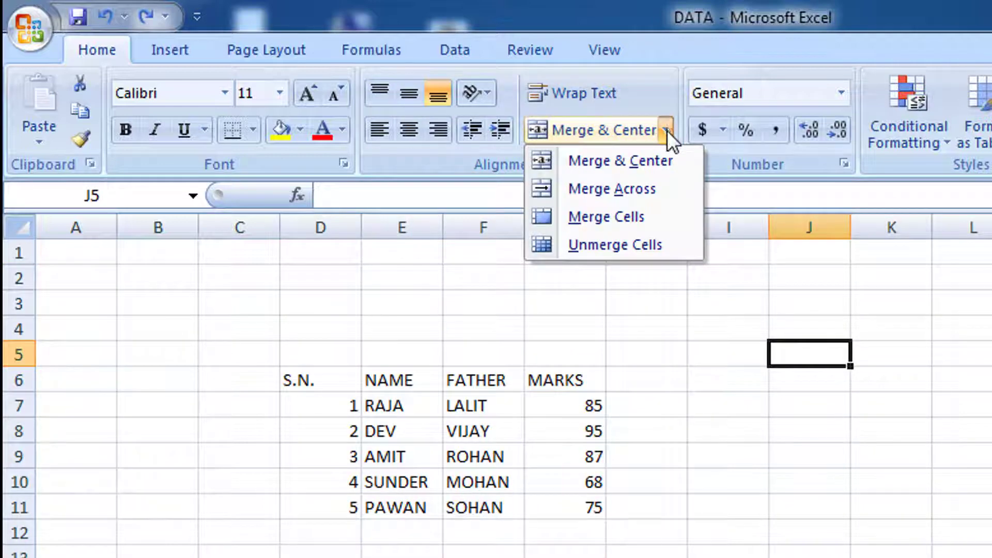
left_click(619, 314)
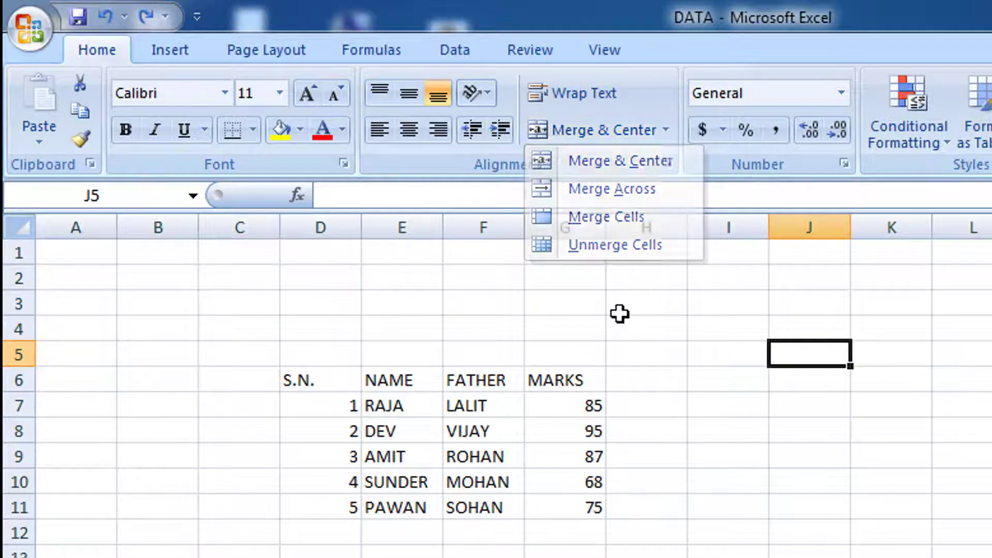
Step: Enter the heading "This is a Table of sutdents marks" in cell D4 above the table
left_click(322, 324)
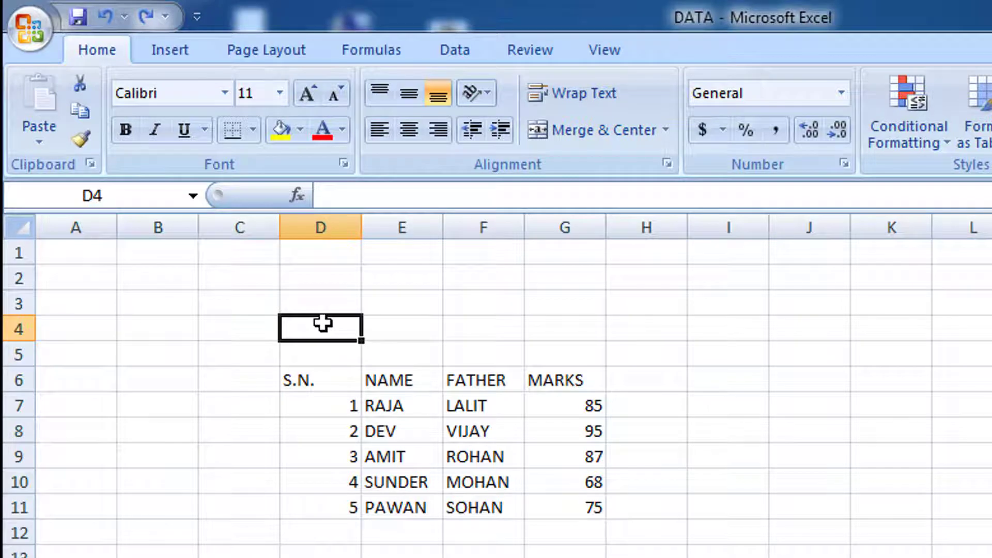
type("This is a ")
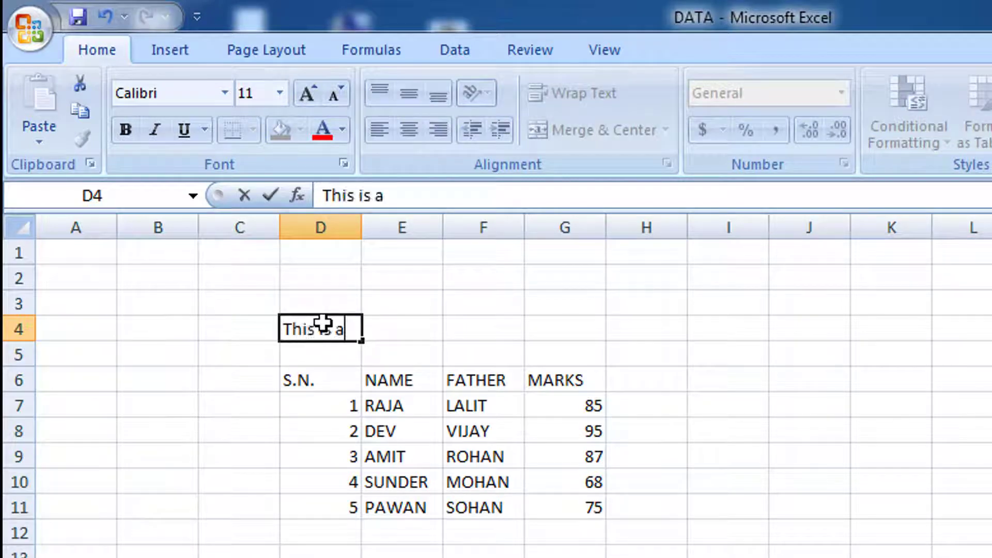
type("Table o")
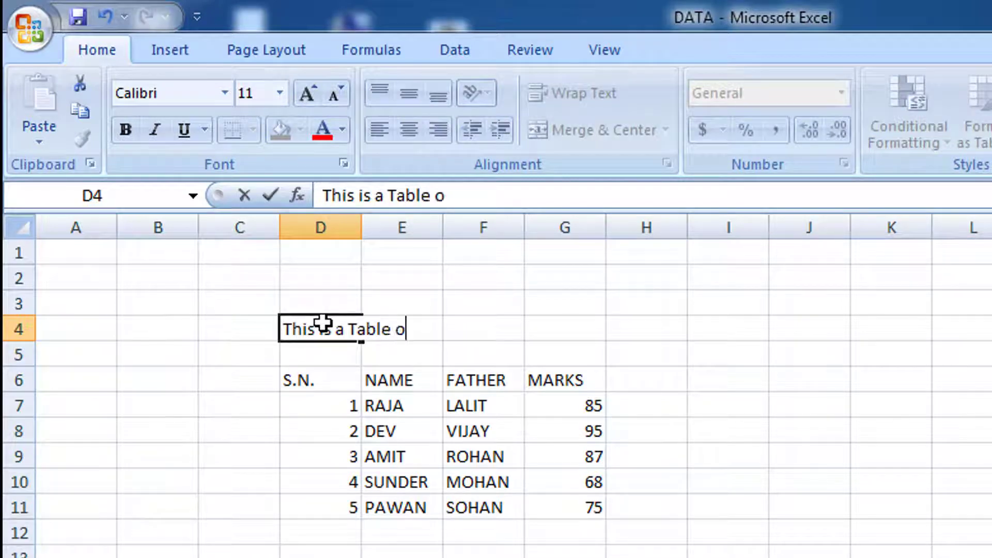
type("f sutdents")
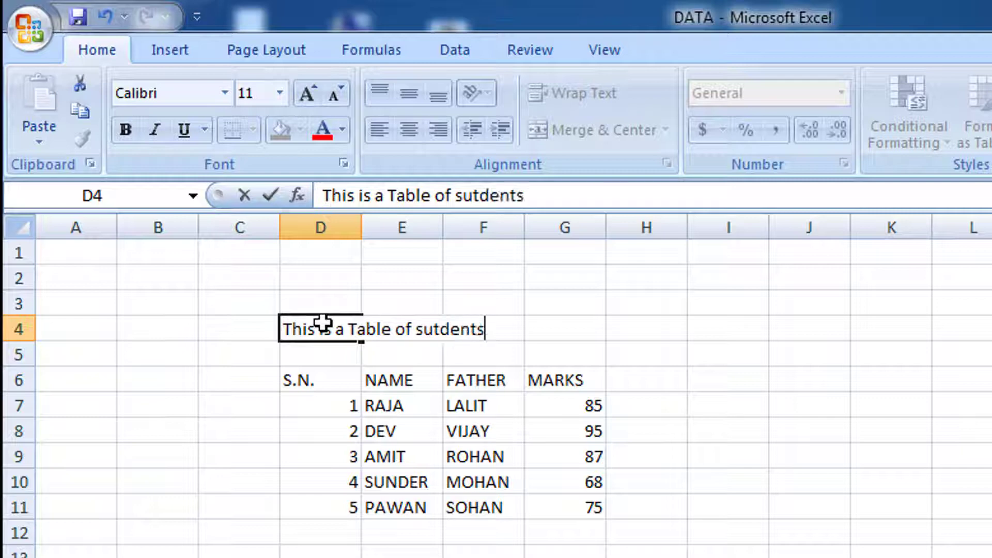
type(" marks")
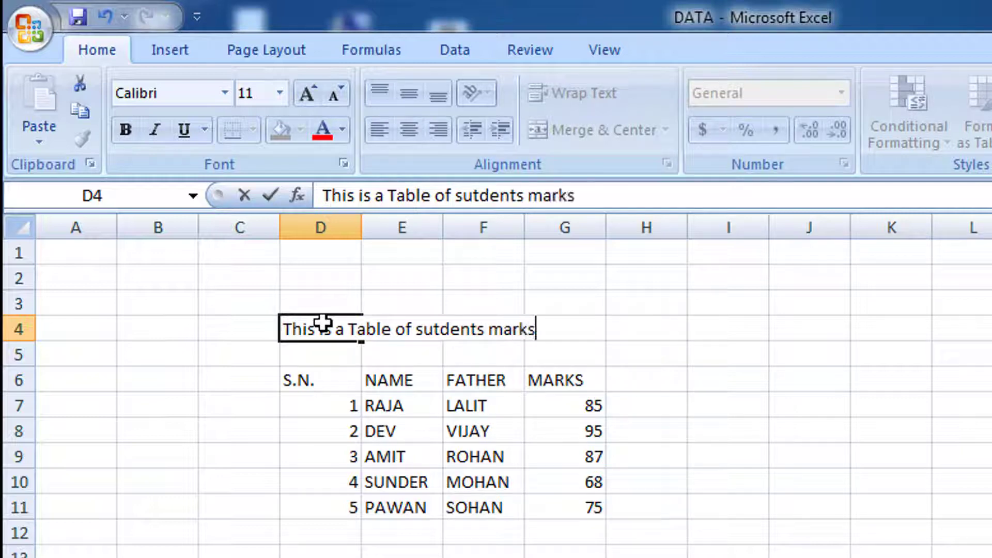
left_click(718, 372)
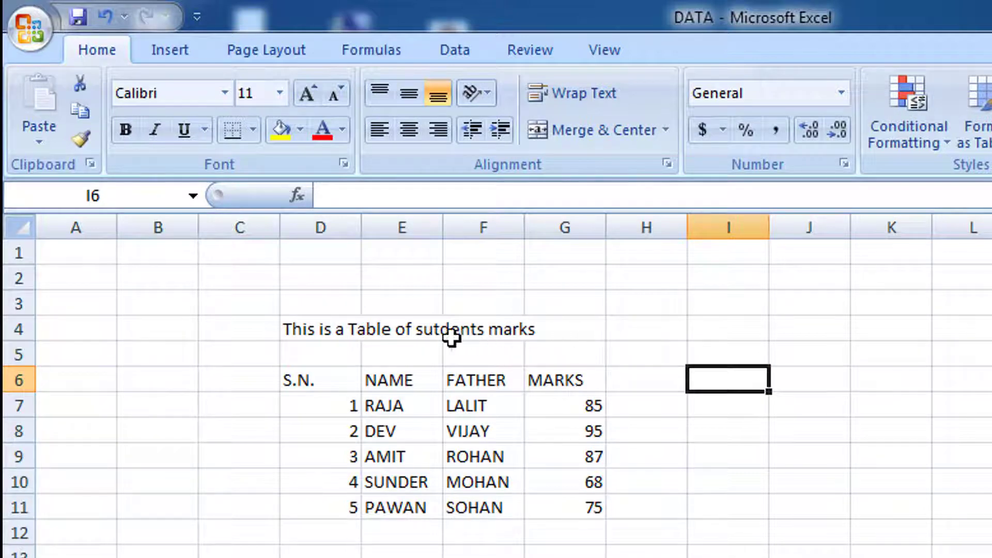
Step: Examine cells D4 through G4 one by one to see which of them contains the heading text
left_click(392, 333)
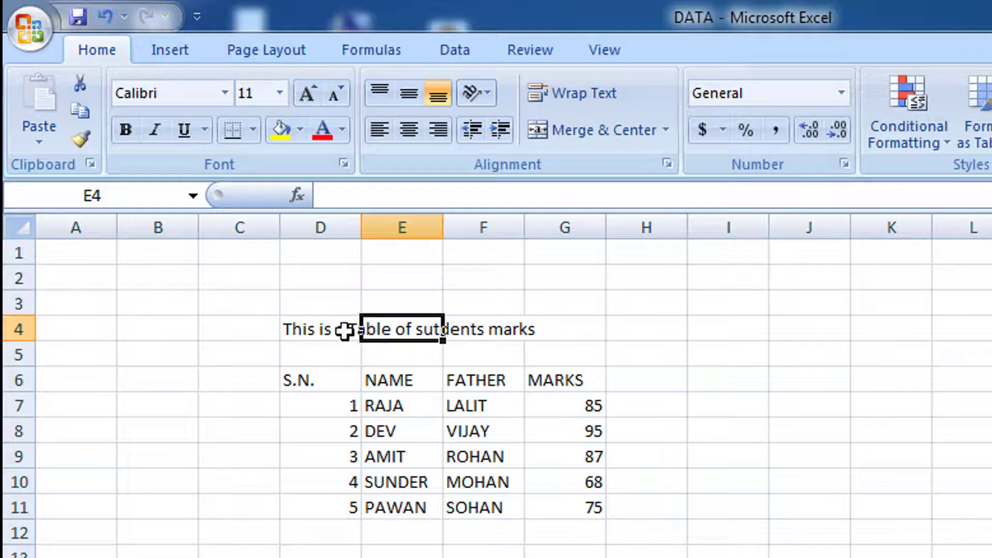
left_click(489, 326)
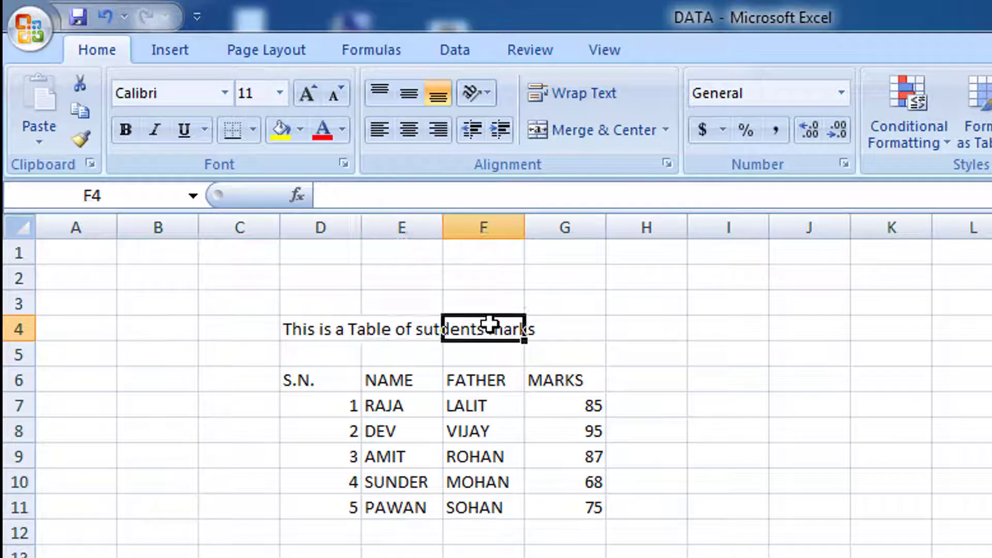
left_click(596, 328)
left_click(493, 334)
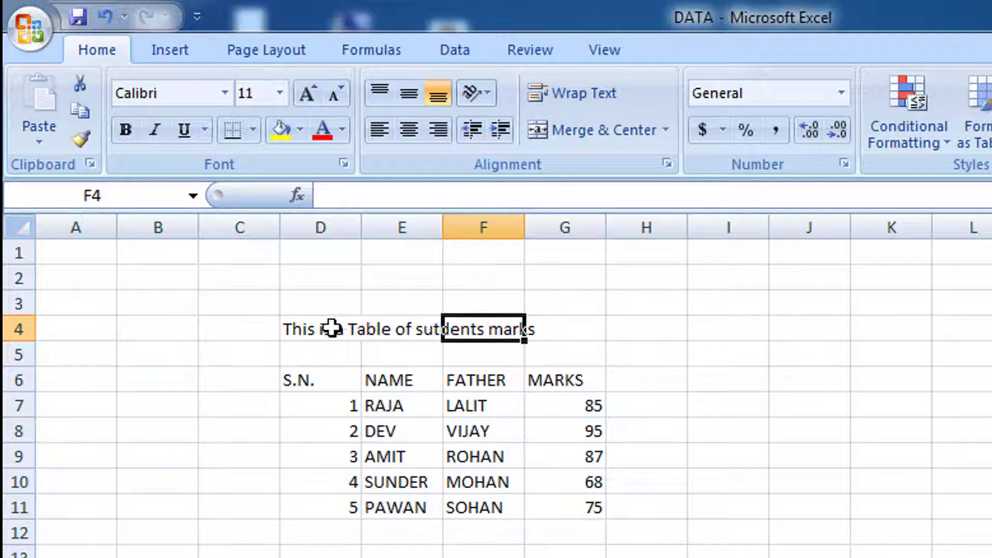
left_click(404, 327)
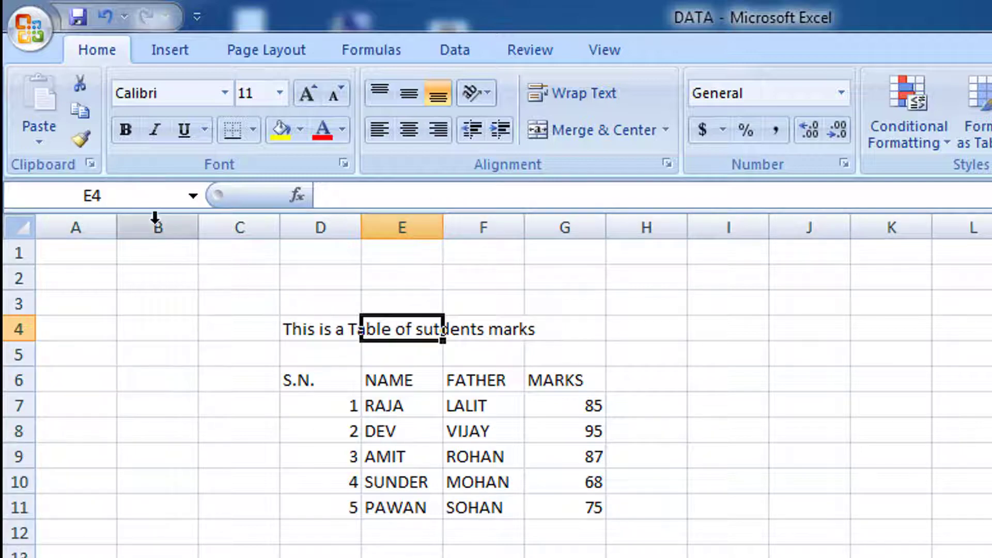
left_click(342, 334)
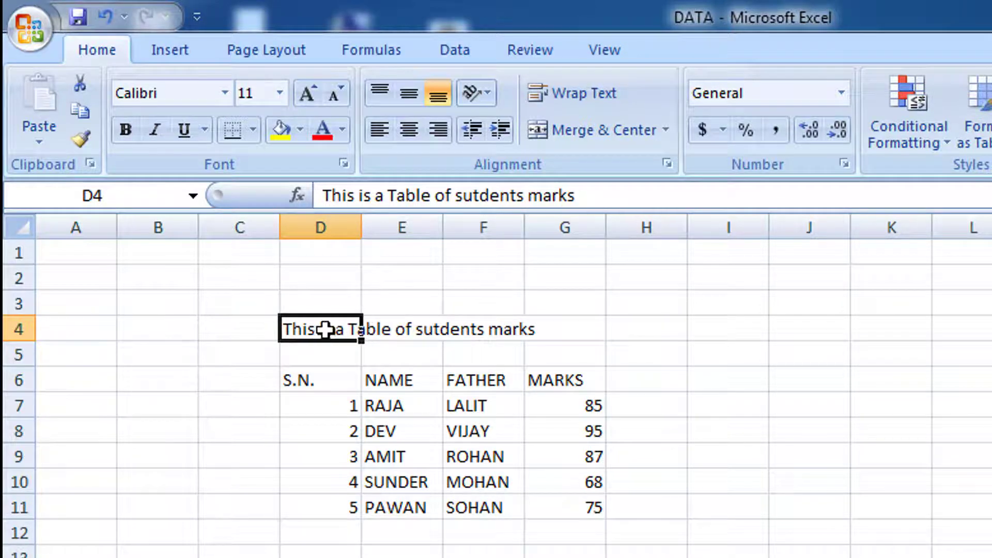
Step: Merge and center the heading across cells D4 to G4, the full width of the table
left_click_drag(326, 330, 538, 325)
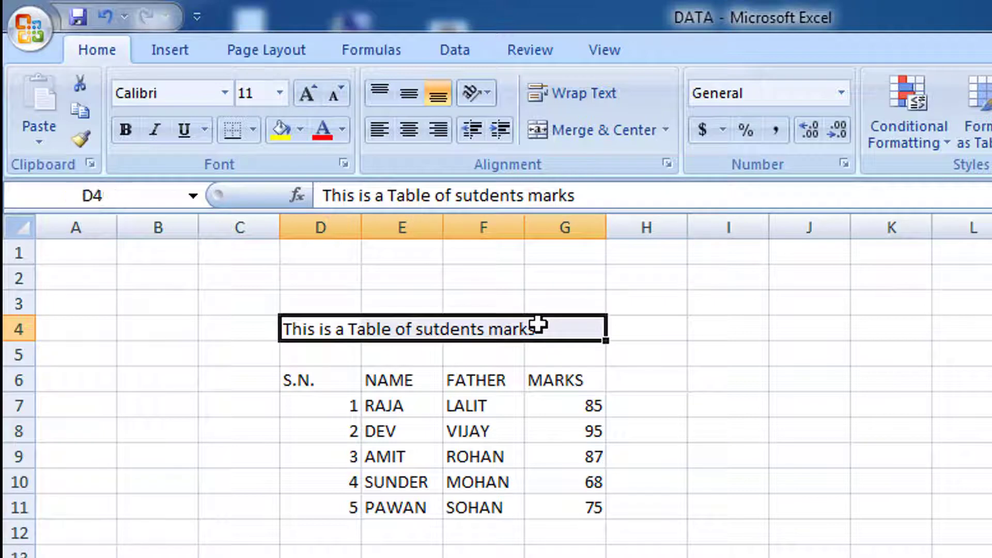
left_click(665, 131)
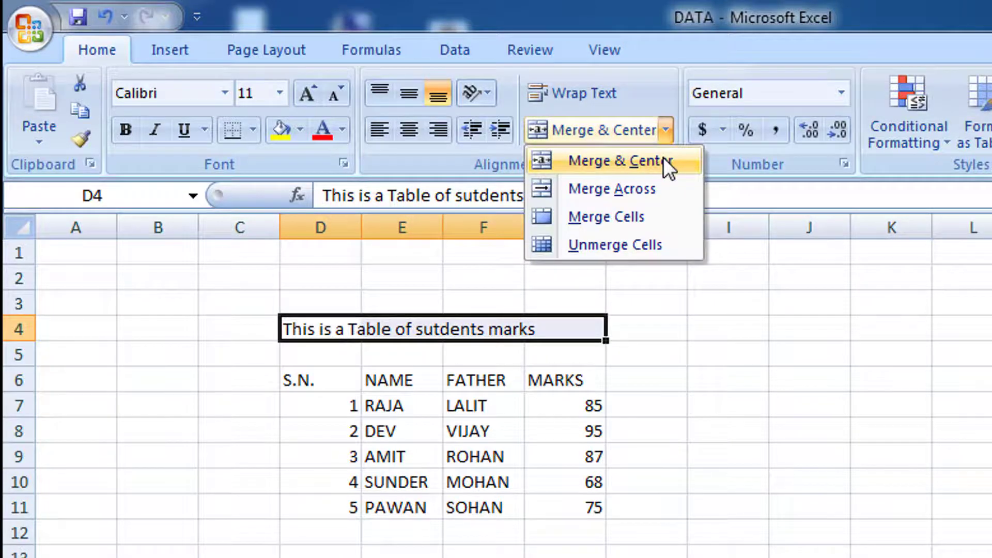
left_click(663, 157)
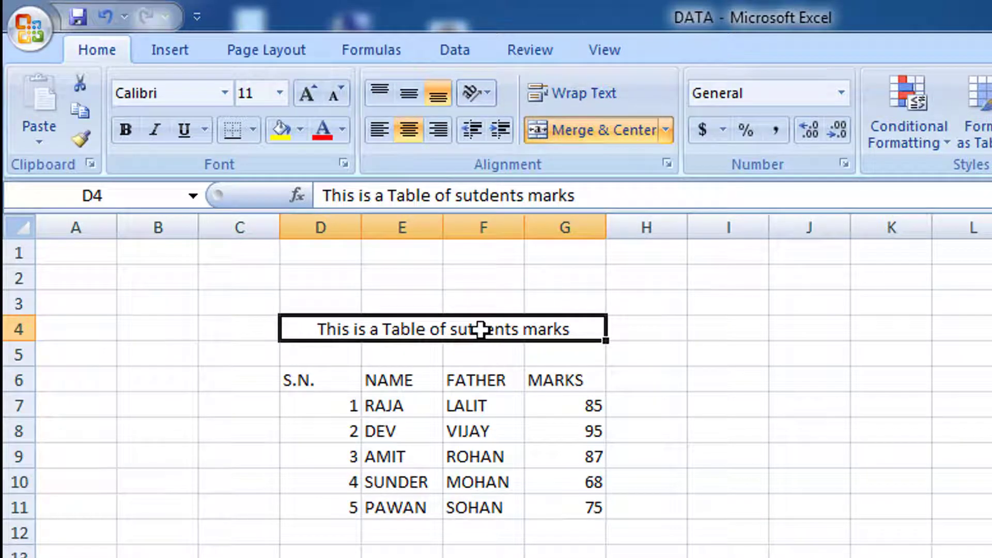
left_click(661, 331)
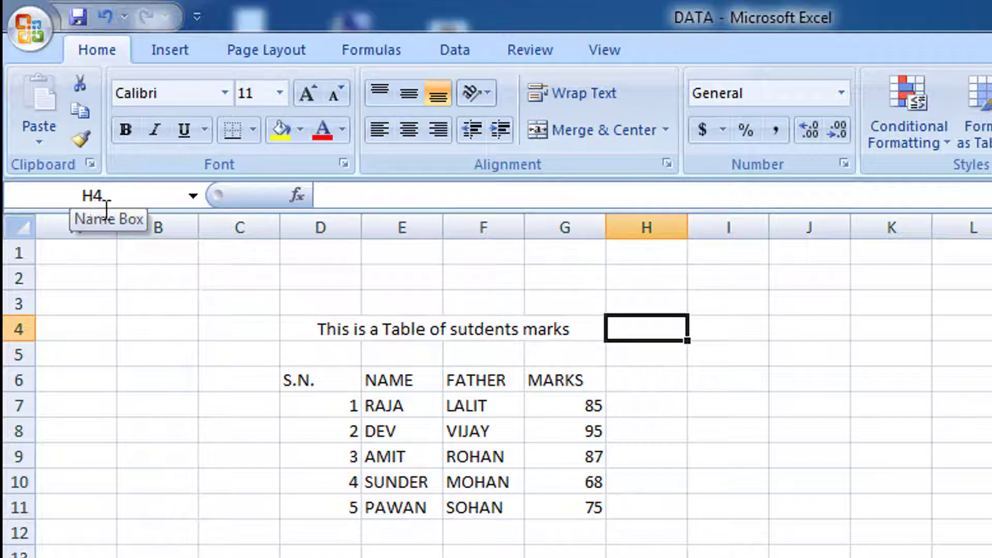
Step: Examine the merge options available for the merged heading in D4, leaving the heading as it is
left_click(554, 328)
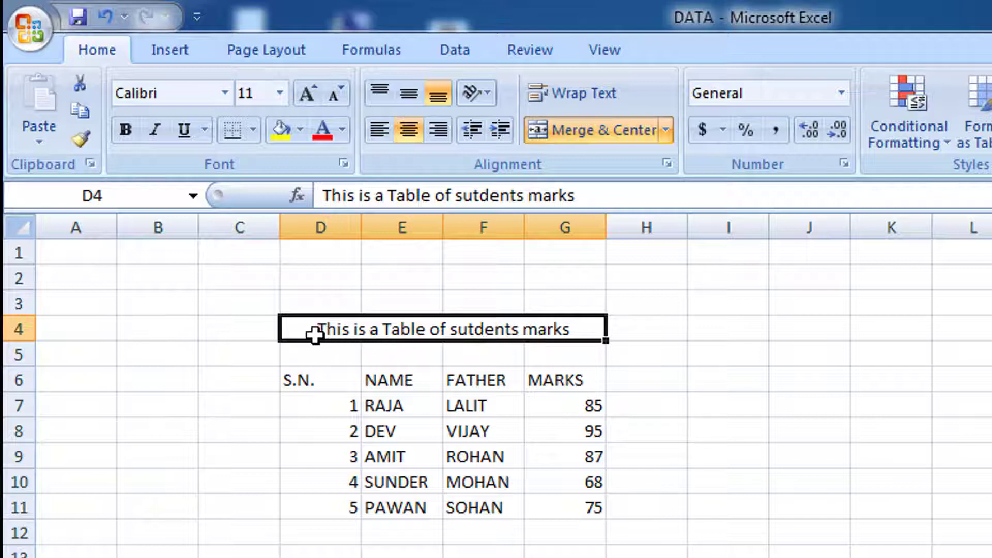
left_click(666, 131)
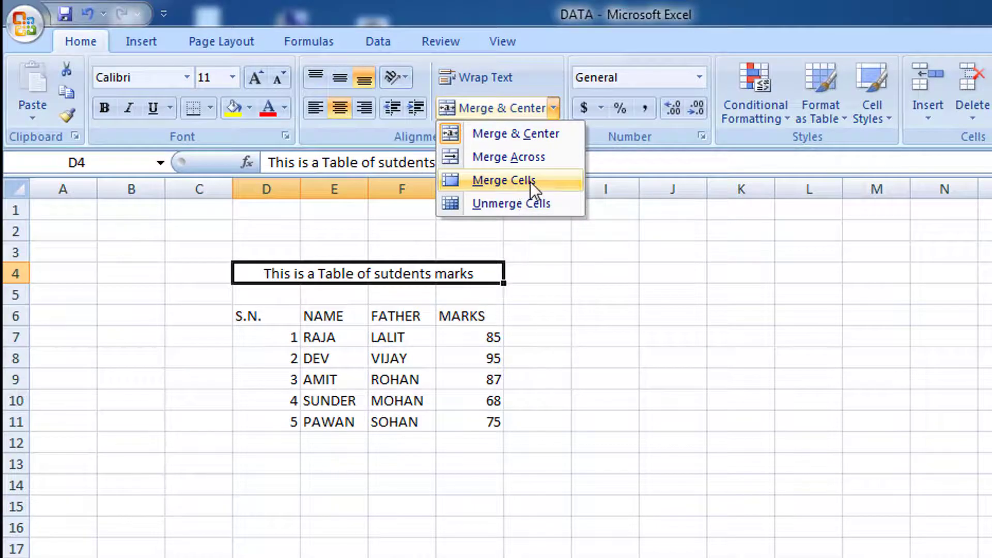
left_click(704, 275)
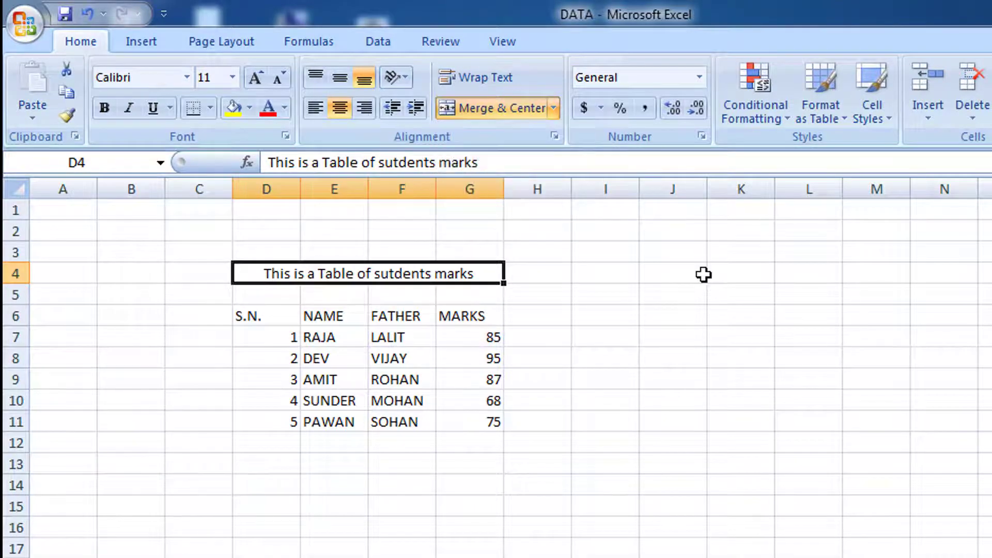
Step: Merge the empty cells K4 to L6 into a single cell without the centering option
left_click(734, 272)
left_click_drag(734, 273, 795, 310)
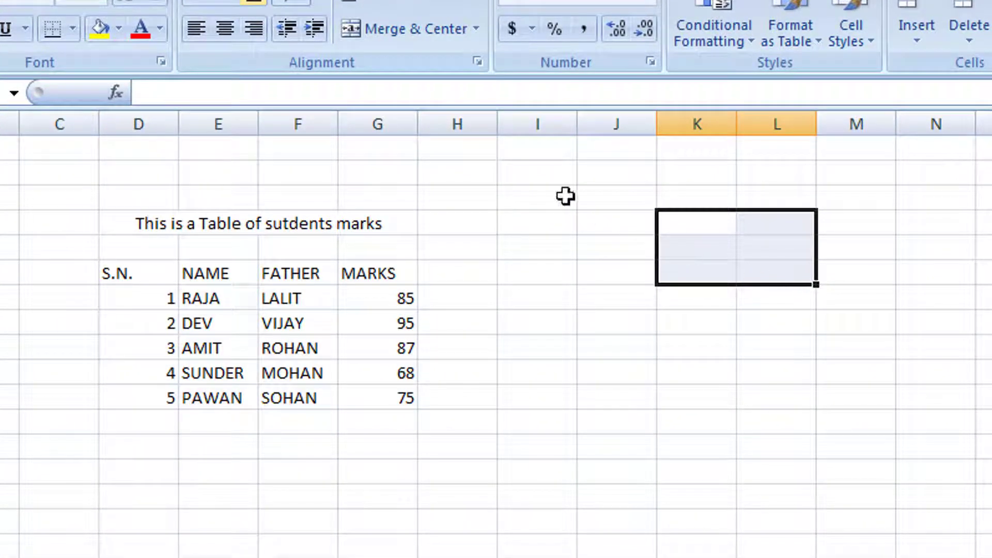
left_click(475, 28)
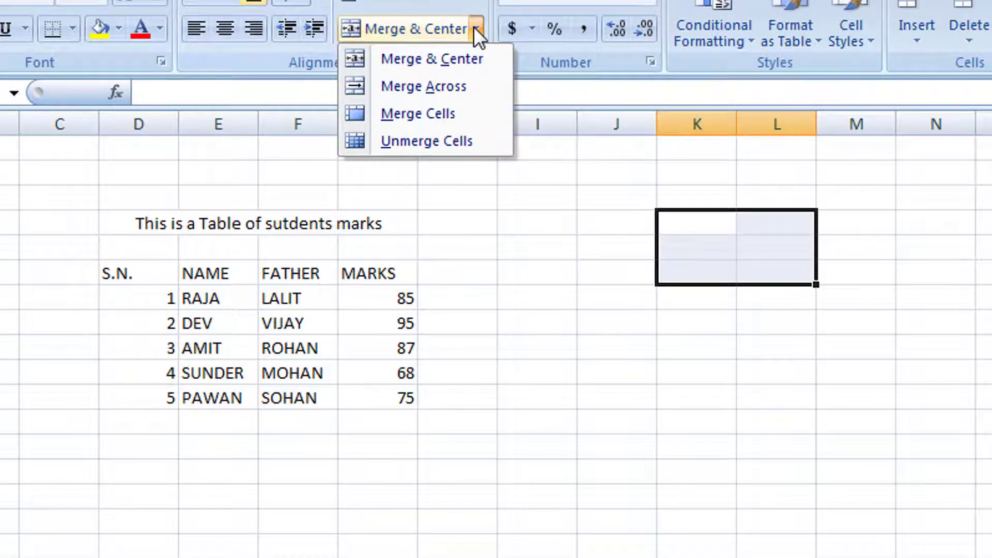
left_click(460, 113)
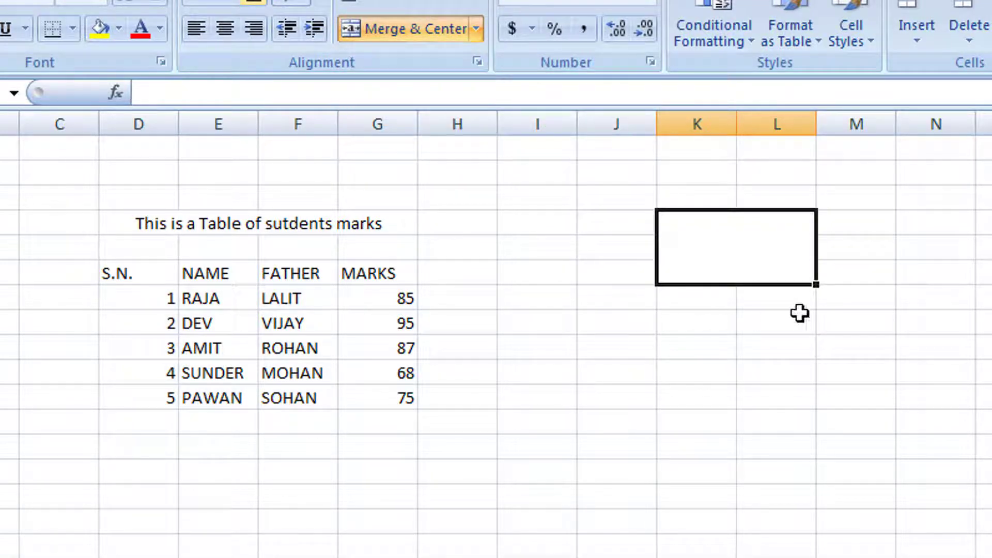
left_click(874, 313)
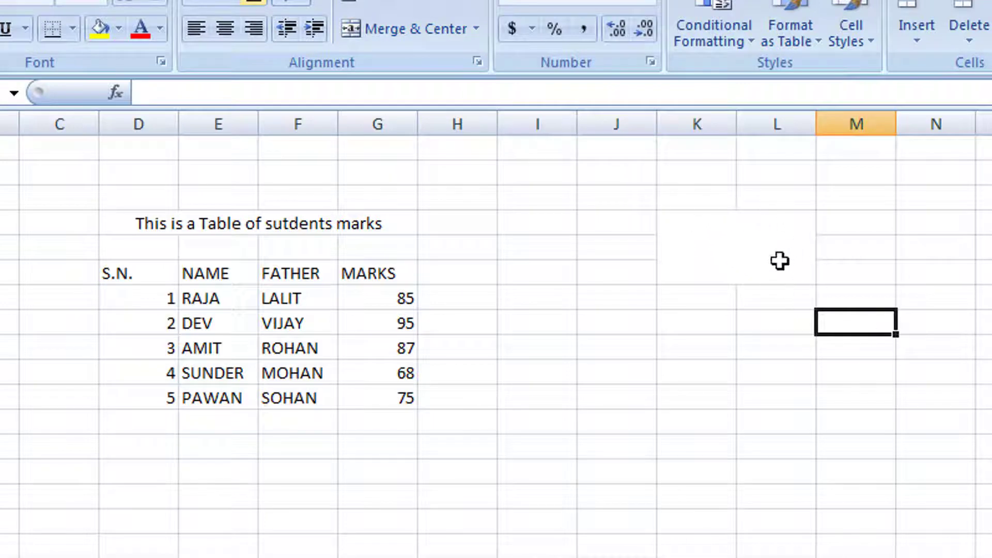
Step: Apply a Thick Box Border around the merged cell at K4 to L6
left_click(777, 241)
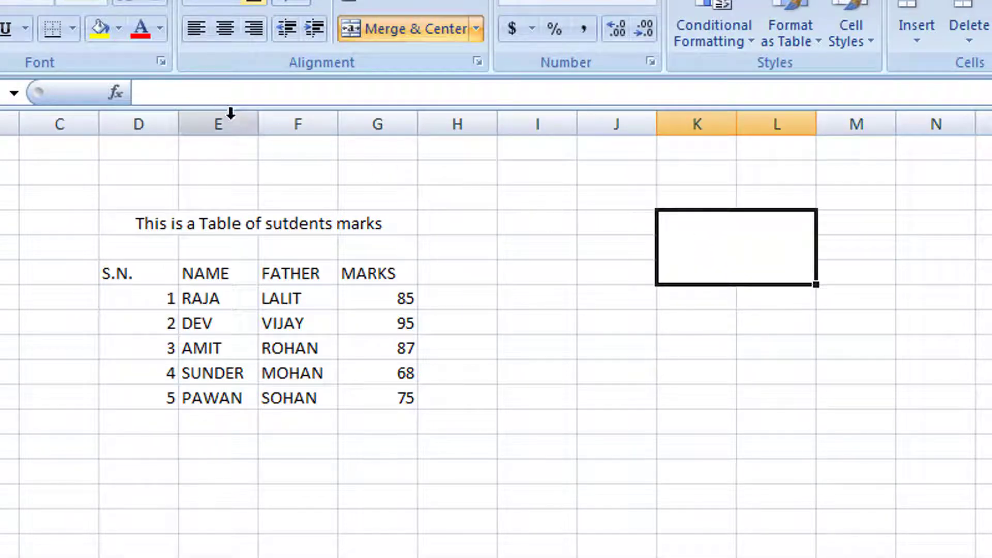
left_click(72, 29)
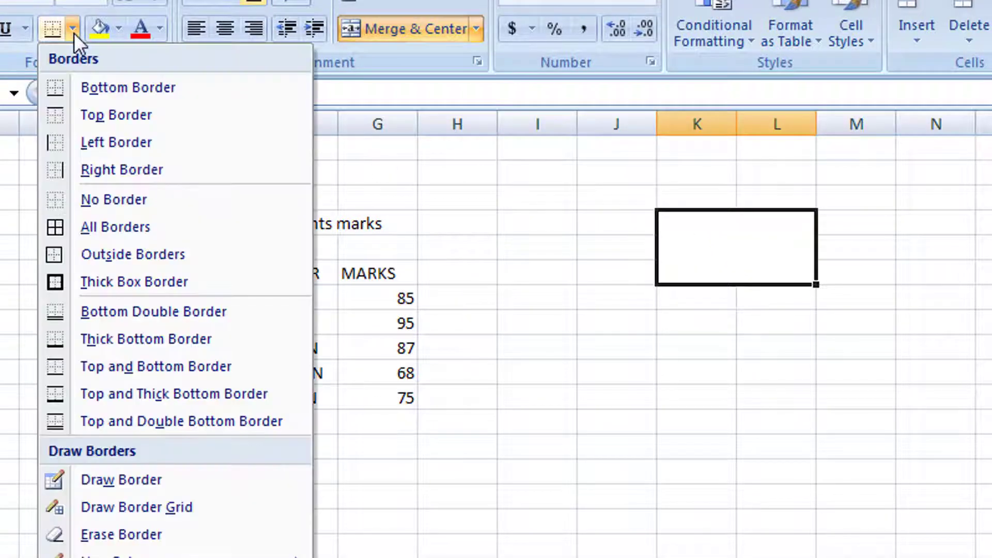
left_click(105, 283)
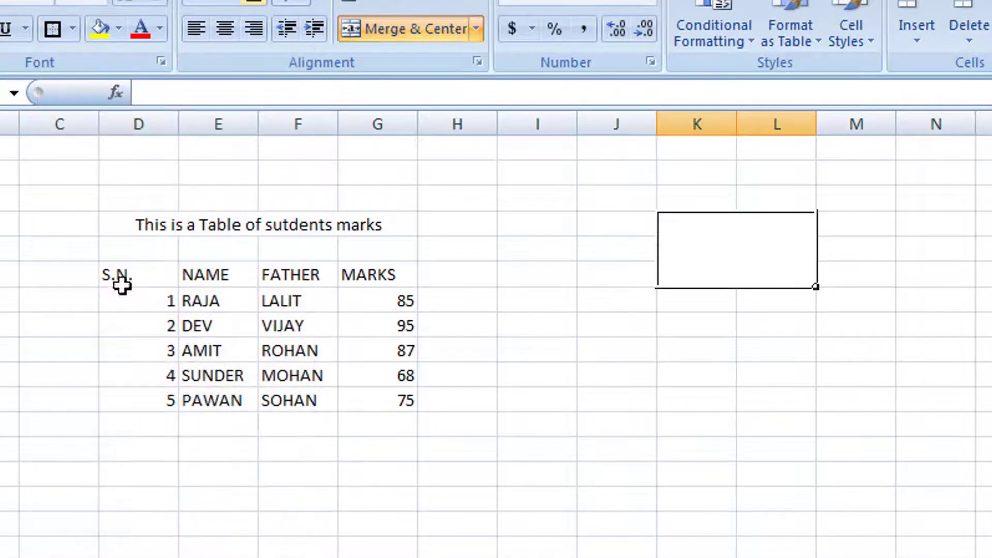
left_click(652, 342)
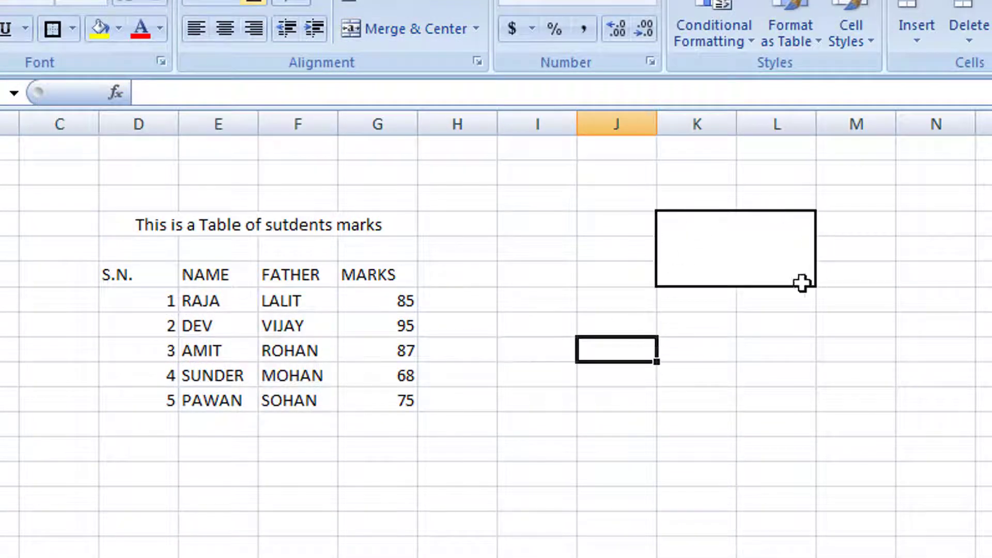
Step: Unmerge the bordered block at K4 to L6 back into separate cells
left_click(726, 253)
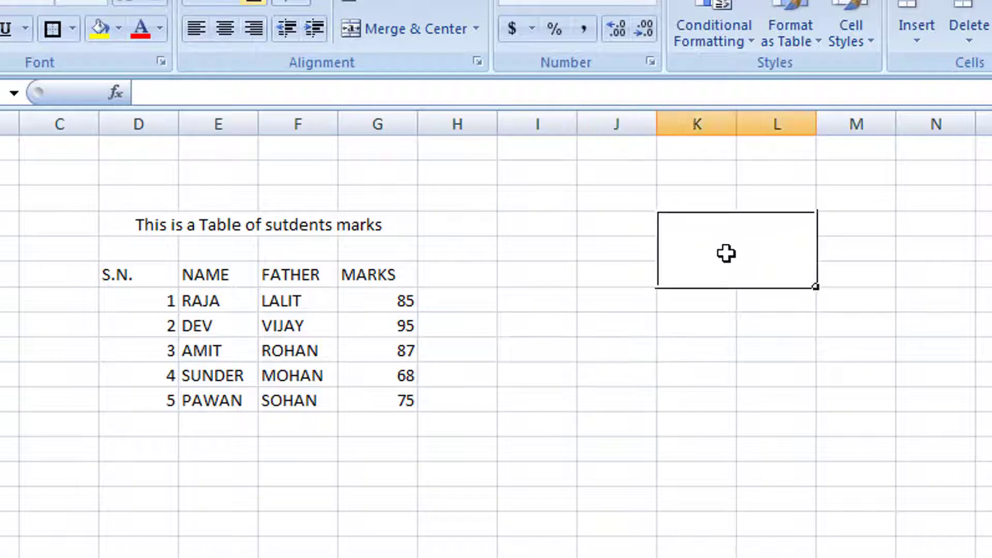
left_click(475, 24)
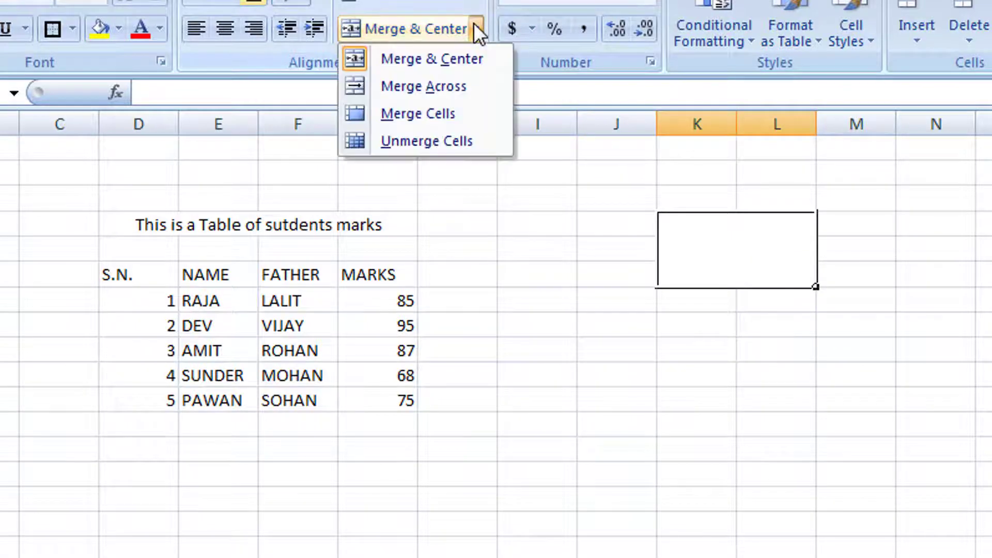
left_click(466, 130)
left_click(766, 372)
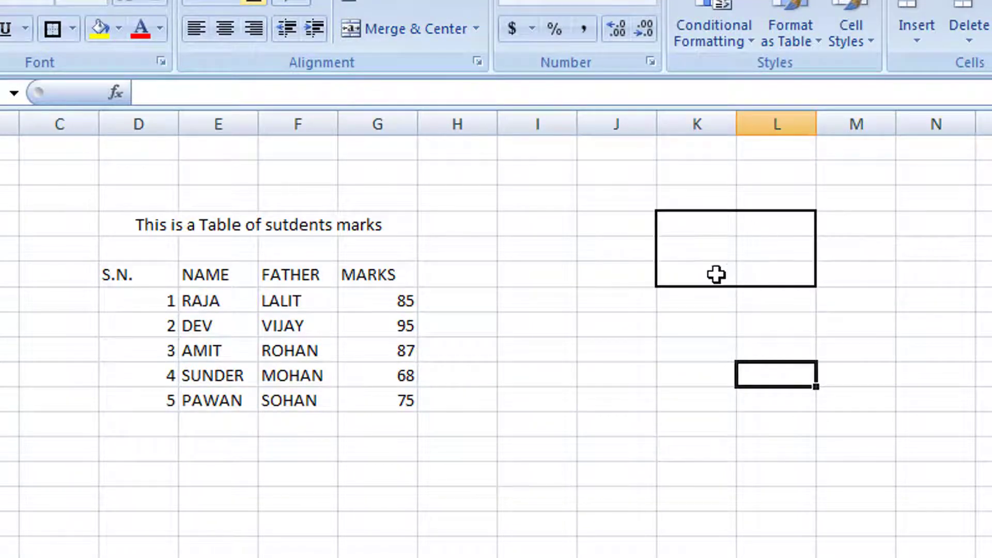
Step: Examine cells K4, L4, K5 and L5 inside the bordered block one by one to check that each is separate
left_click(703, 230)
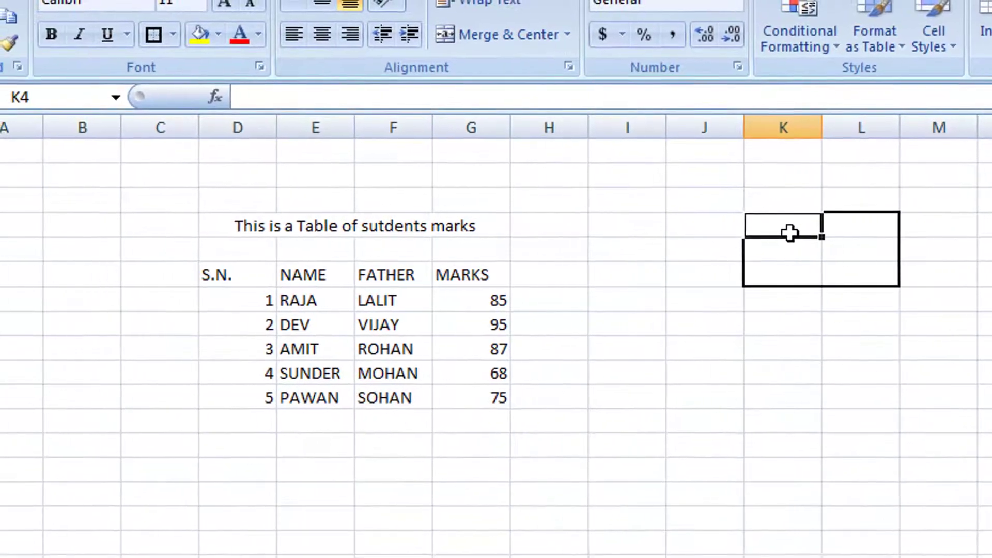
left_click(866, 224)
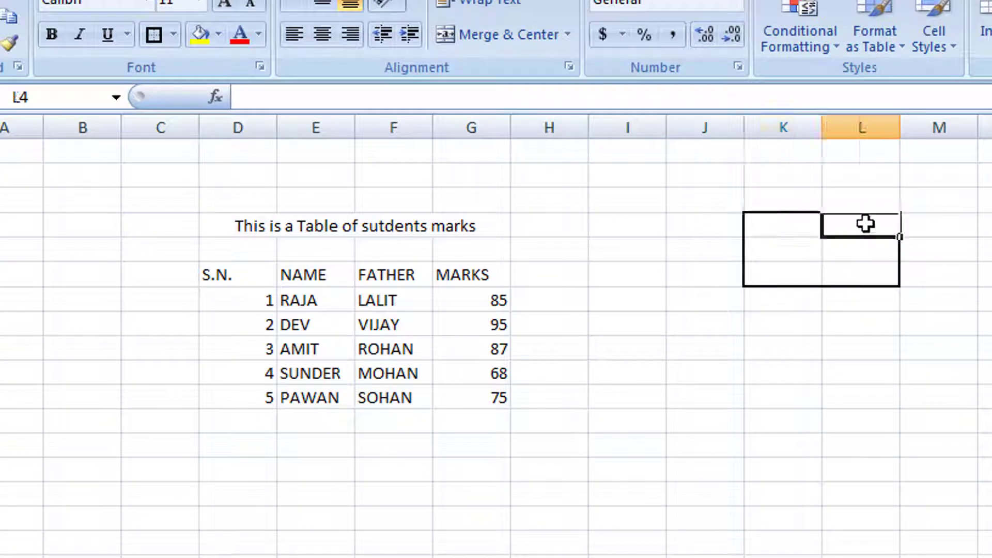
left_click(781, 252)
left_click(881, 243)
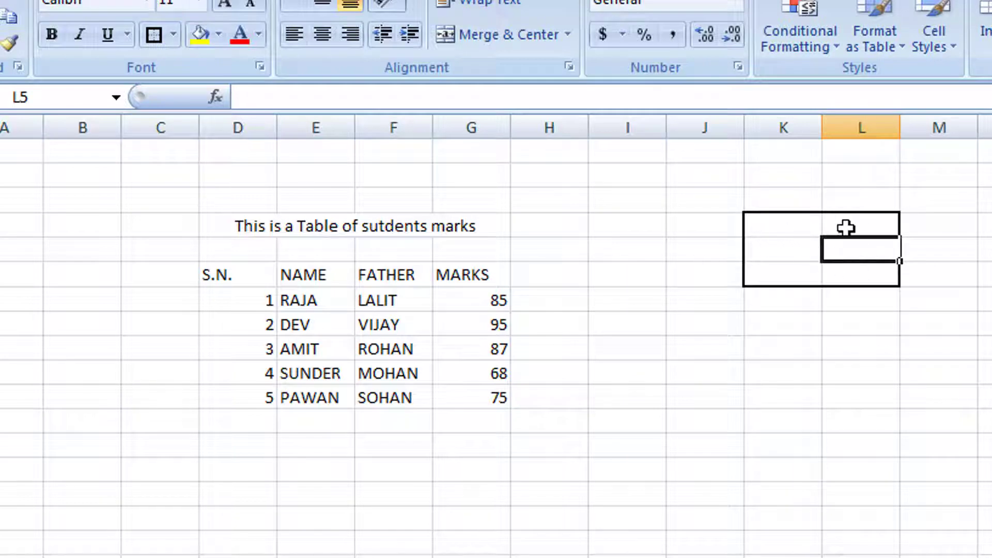
left_click(854, 399)
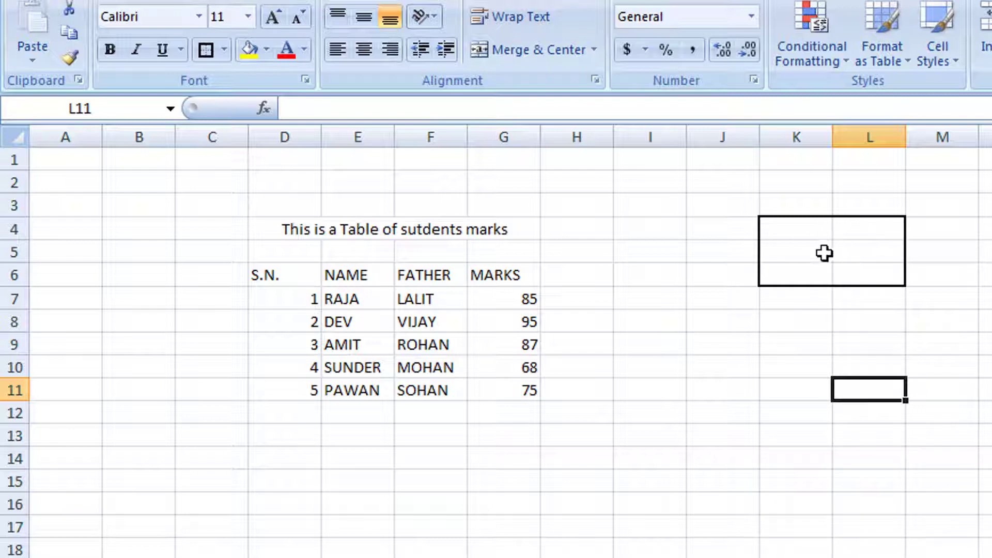
left_click(982, 321)
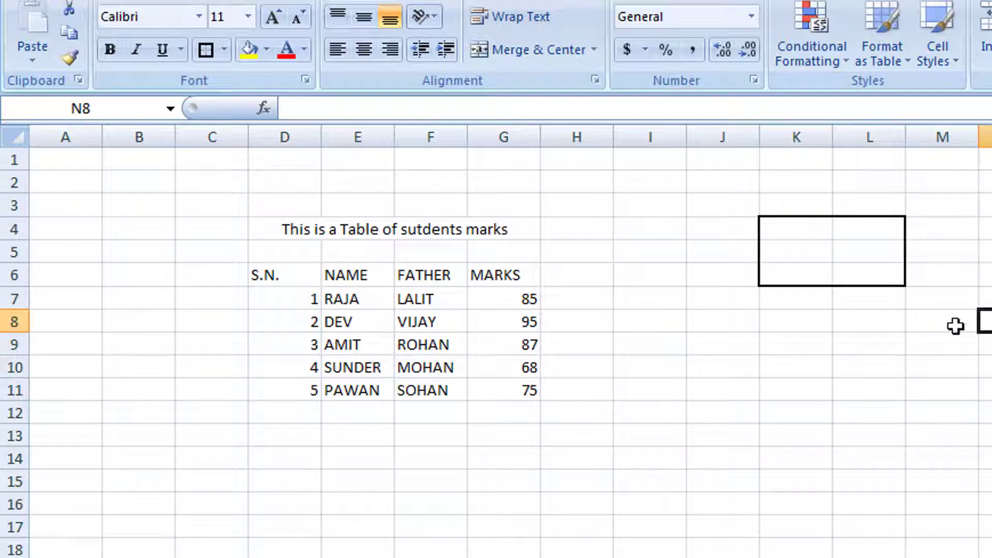
Step: Merge cells K4 to M6 row by row with Merge Across
left_click(778, 225)
left_click_drag(777, 229, 927, 278)
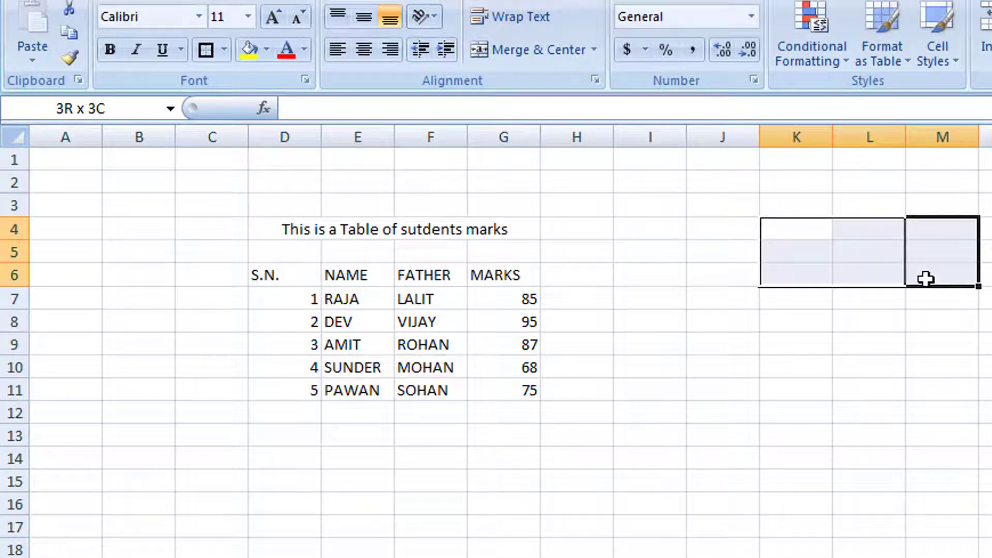
left_click_drag(926, 279, 926, 279)
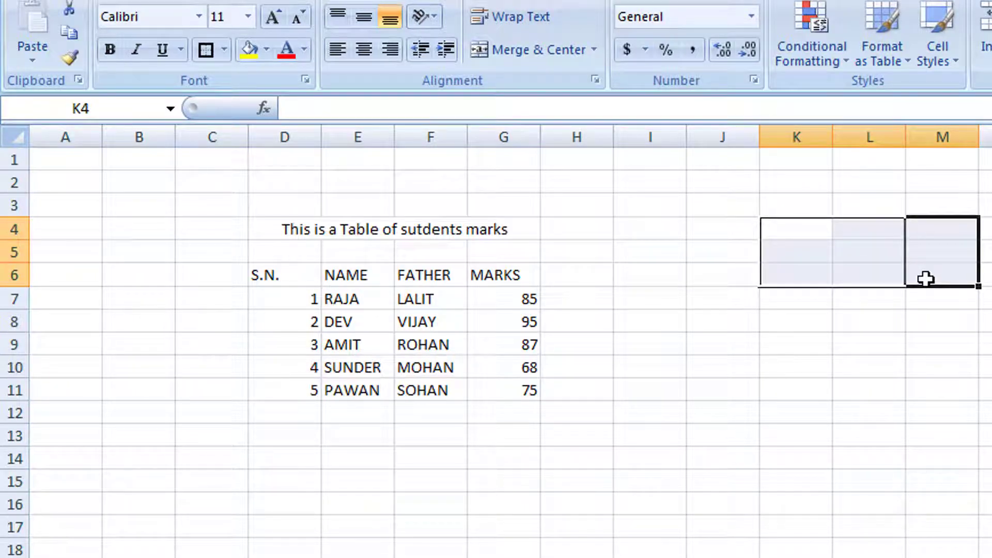
left_click(594, 48)
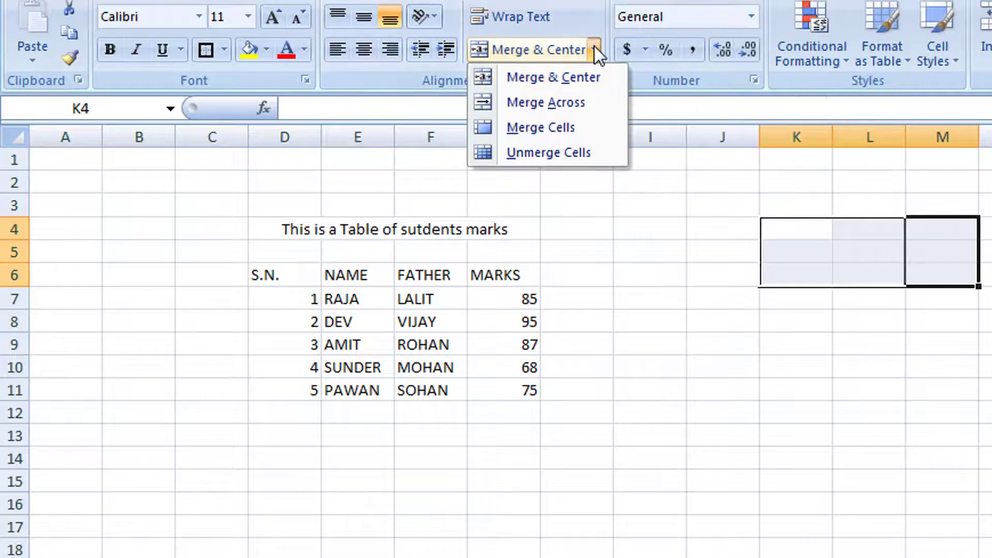
left_click(595, 100)
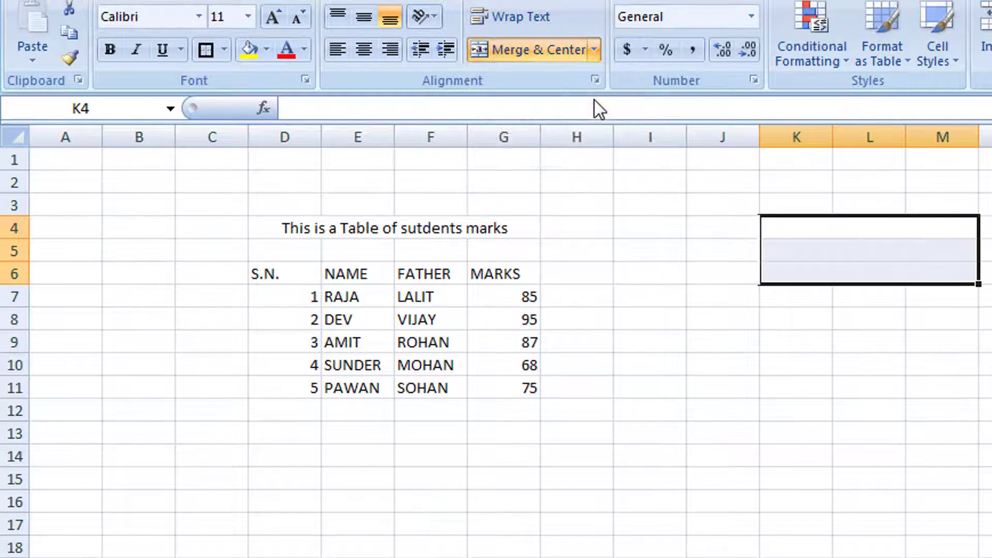
left_click(843, 380)
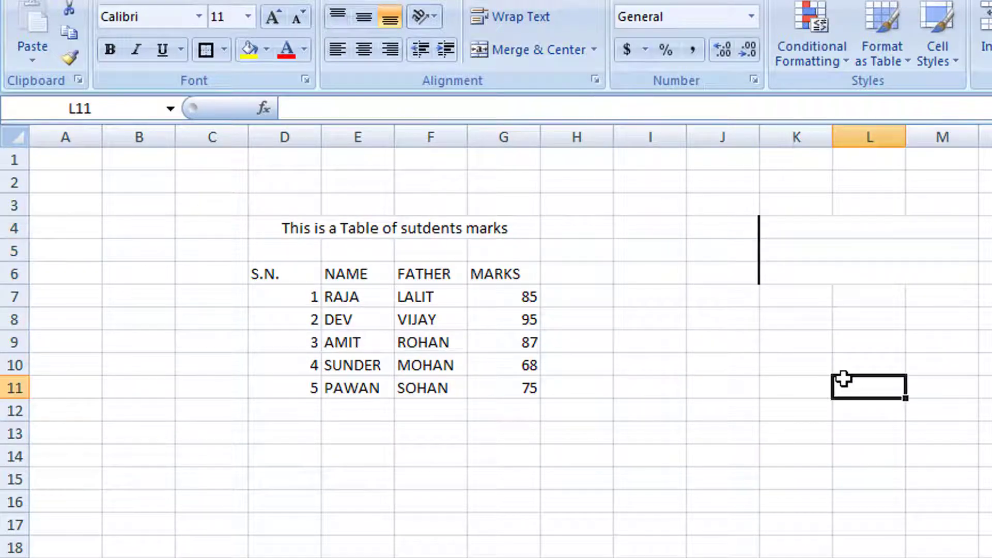
Step: Examine the merged rows at K4, K5 and K6 one by one to see how Merge Across grouped the cells
left_click(790, 227)
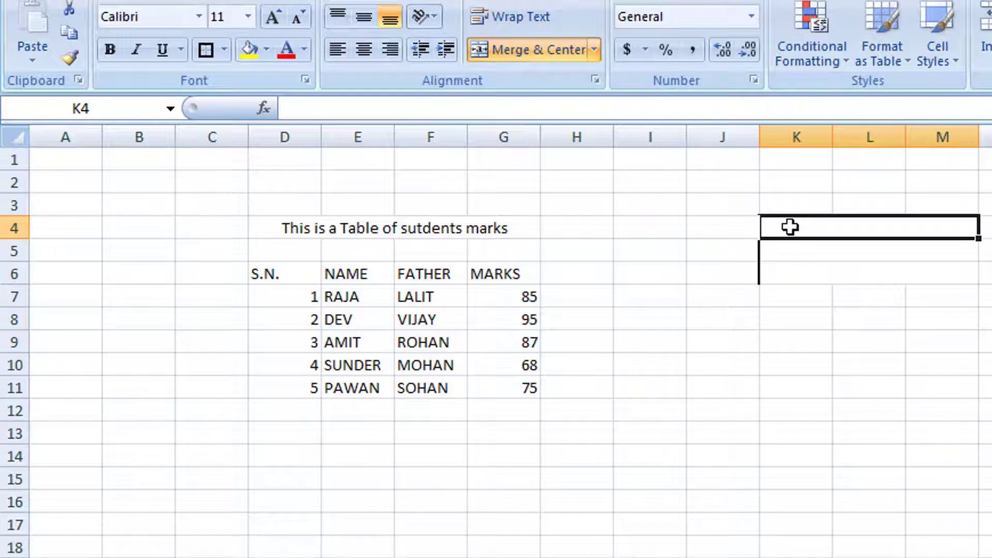
left_click(804, 253)
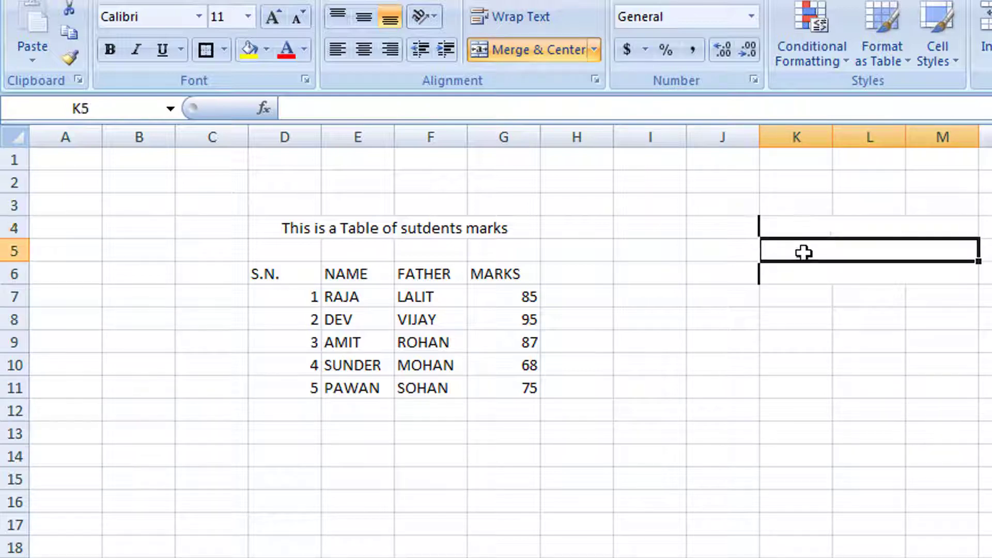
left_click(820, 277)
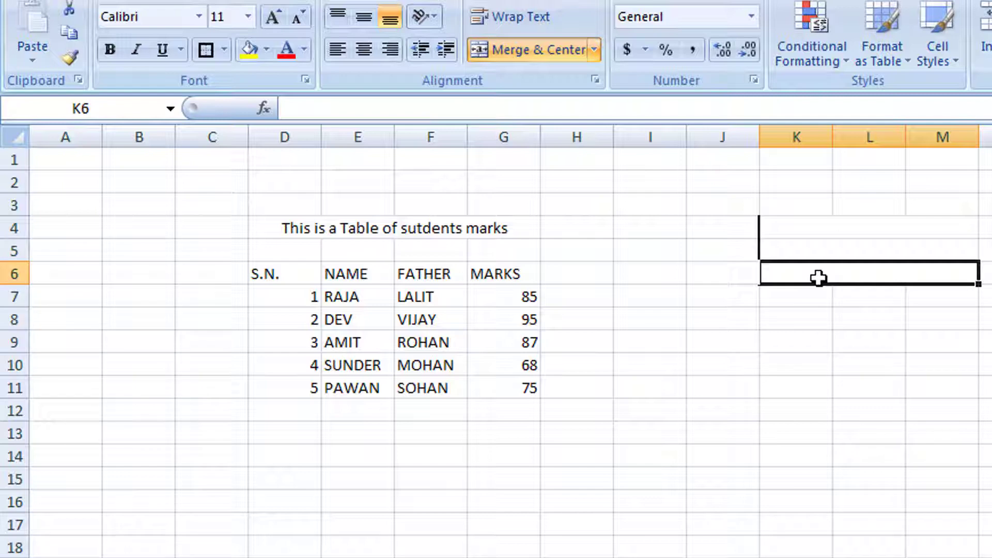
left_click(828, 226)
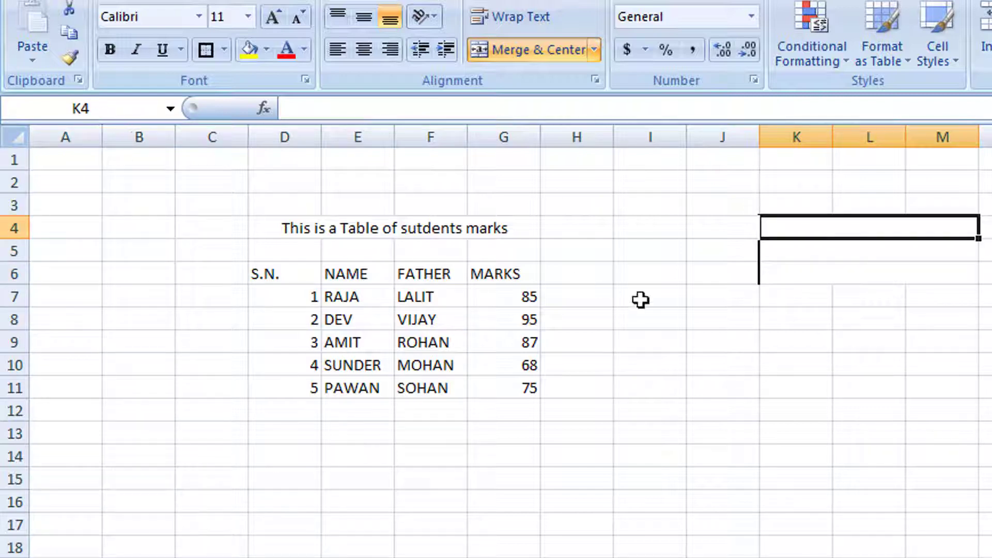
left_click(798, 249)
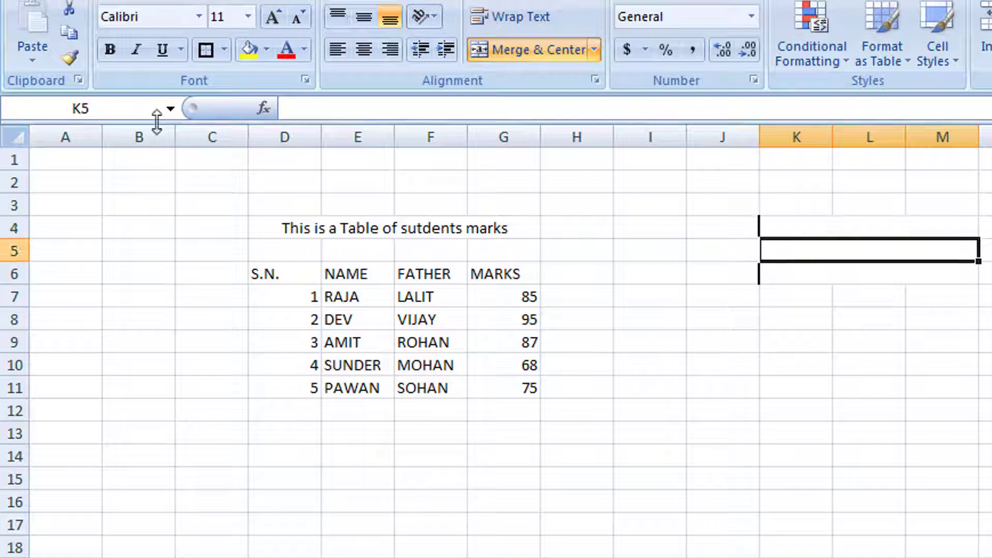
left_click(840, 268)
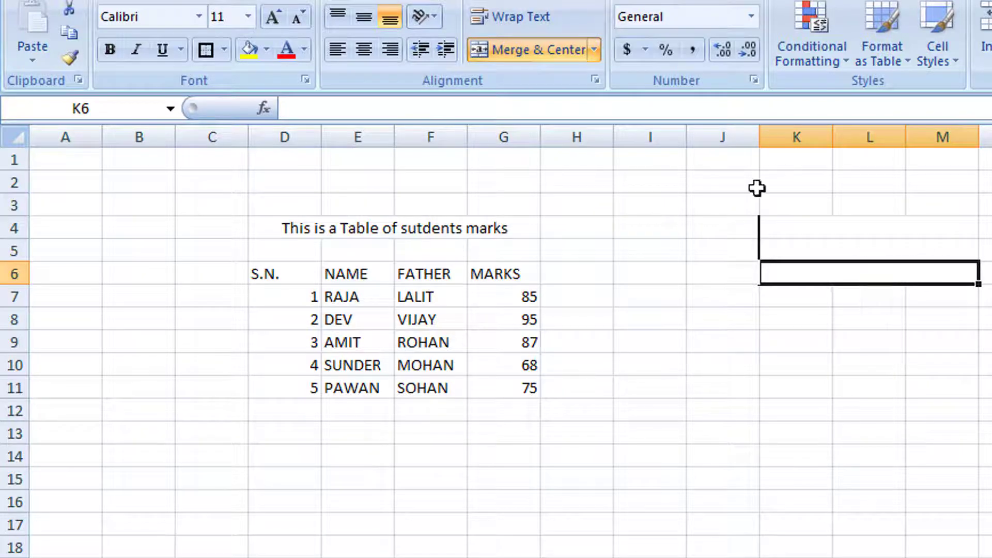
Step: Unmerge the merged row K6 to M6 into individual cells
left_click(596, 50)
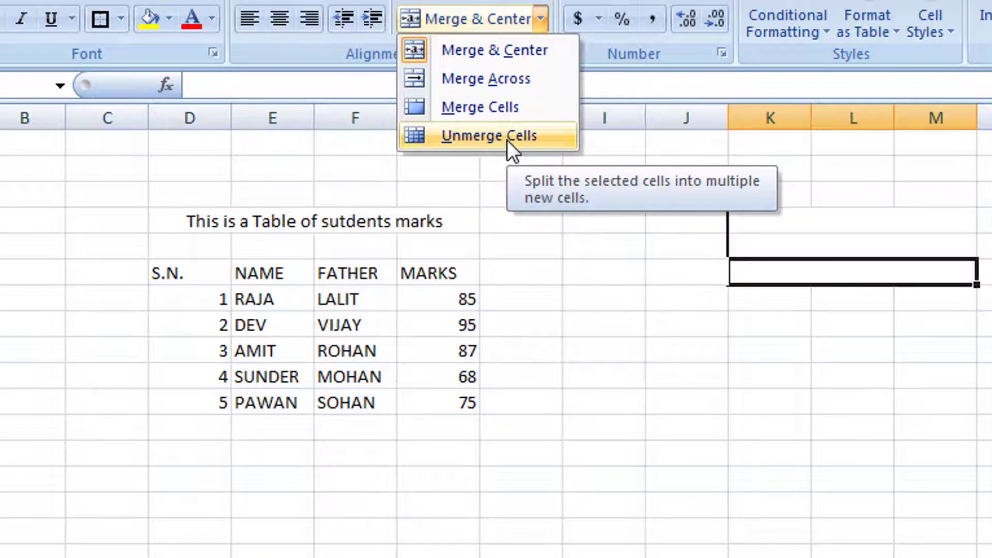
left_click(545, 139)
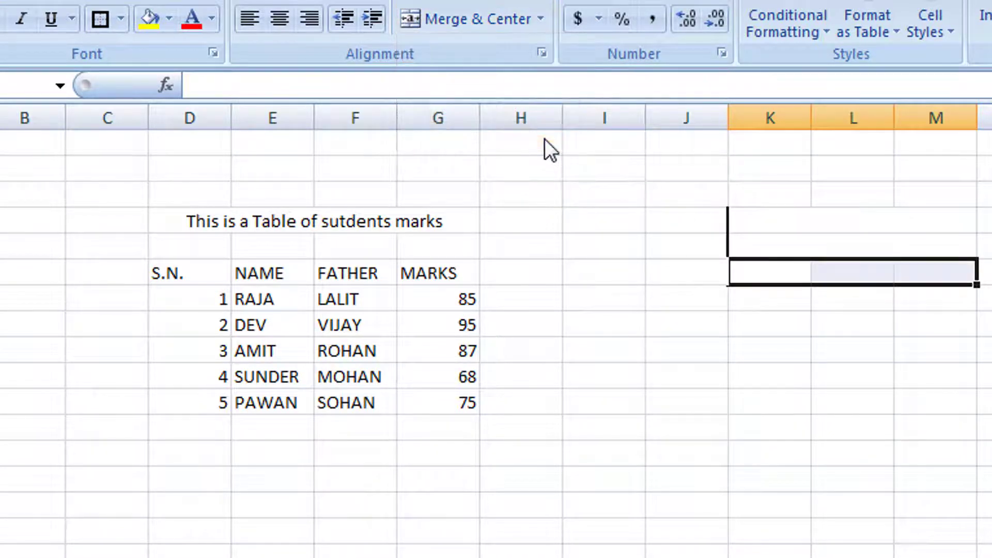
left_click(939, 339)
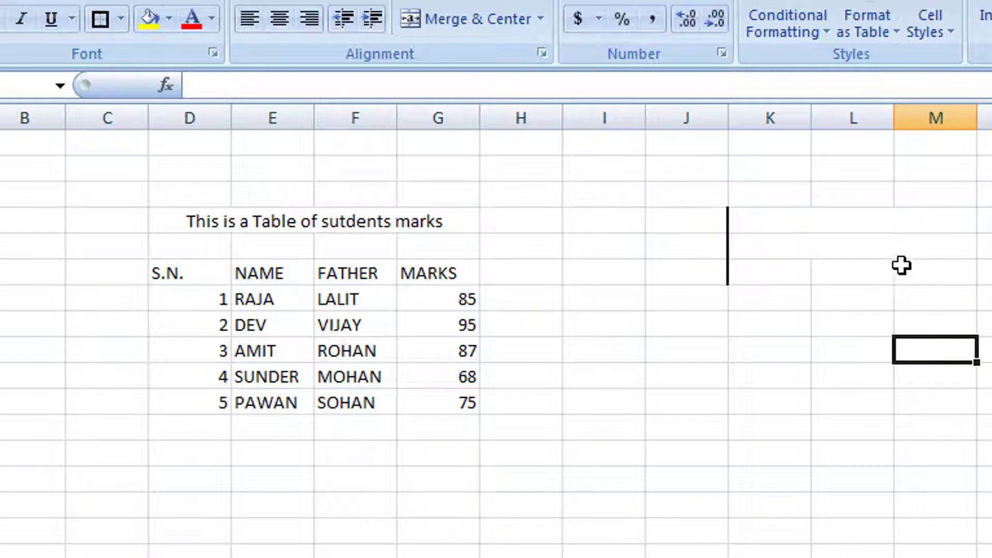
Step: Unmerge the two remaining merged rows, K5 to M5 and K4 to M4, into individual cells
left_click(834, 246)
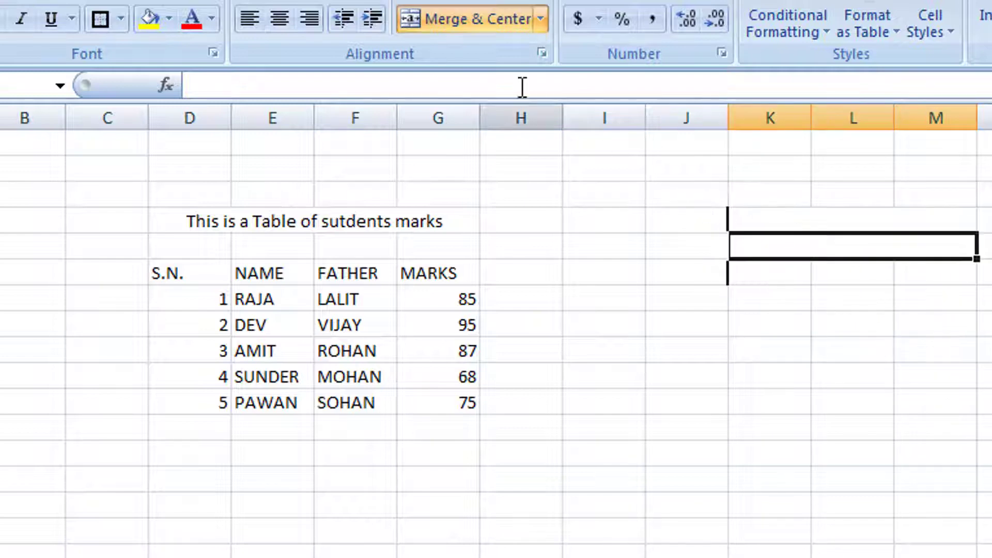
left_click(541, 19)
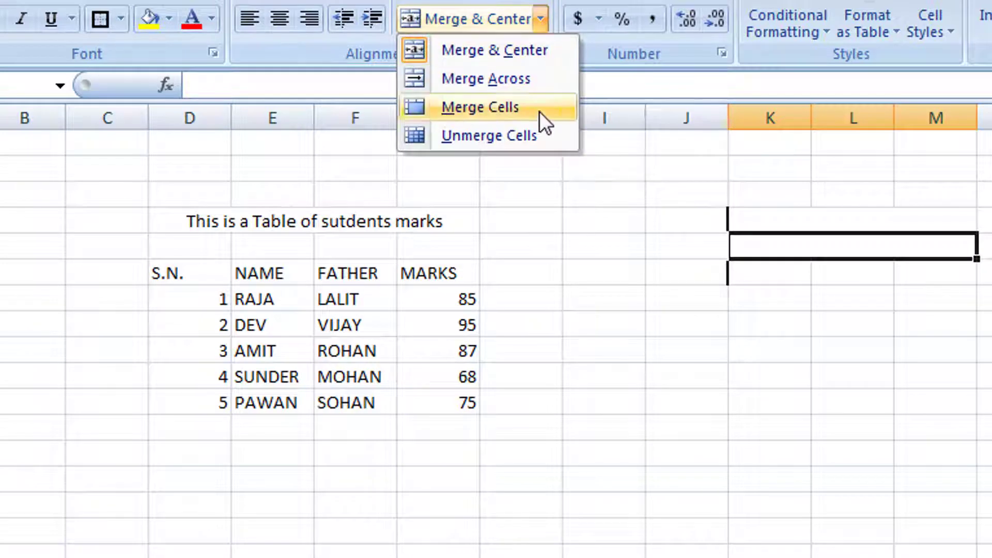
left_click(538, 133)
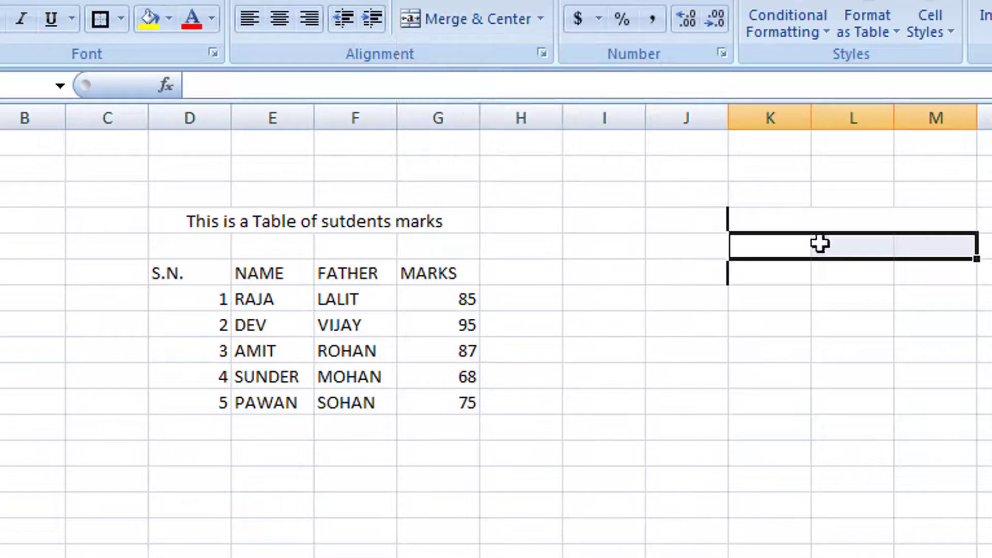
left_click(809, 220)
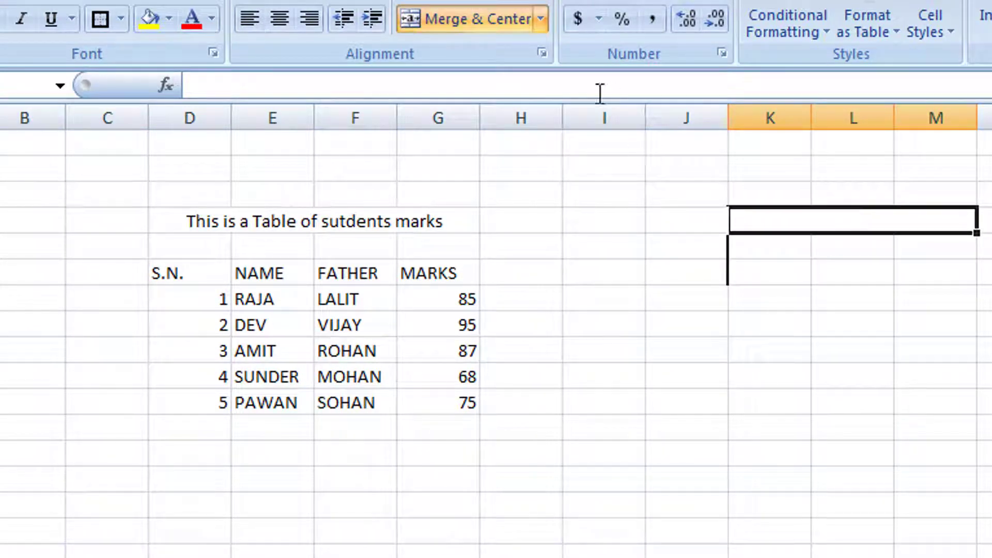
left_click(539, 20)
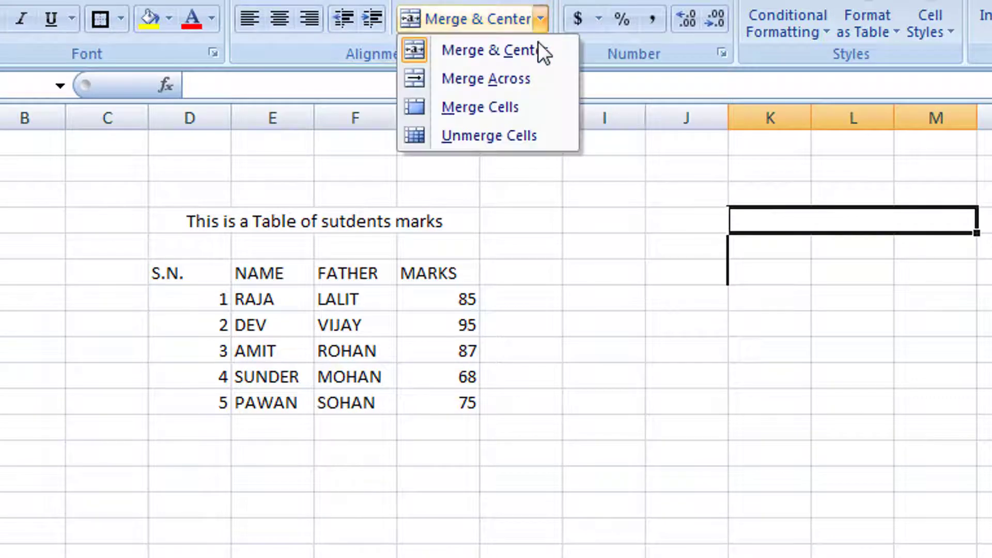
left_click(530, 135)
left_click(821, 372)
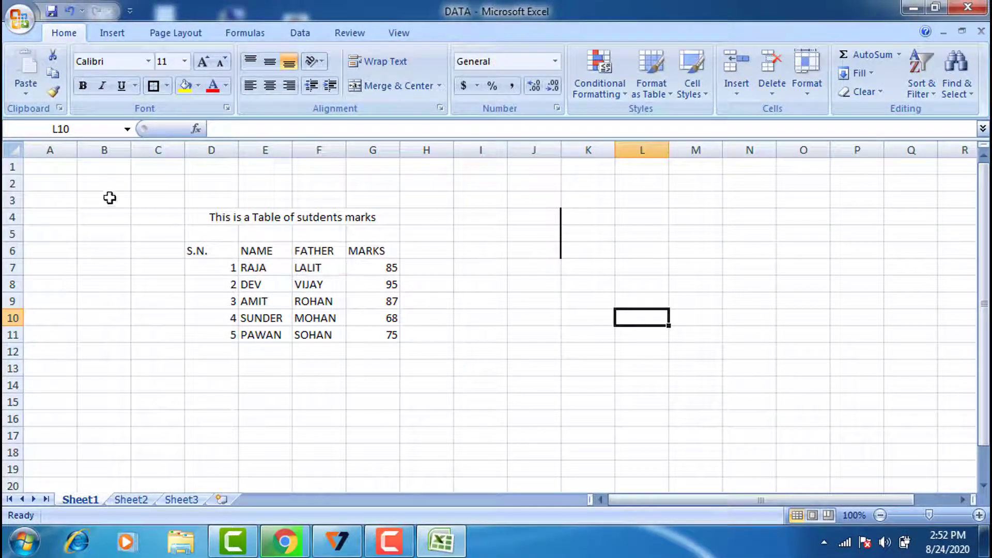
Step: Enter 85 in cell B3 and apply the Number format to it
left_click(110, 198)
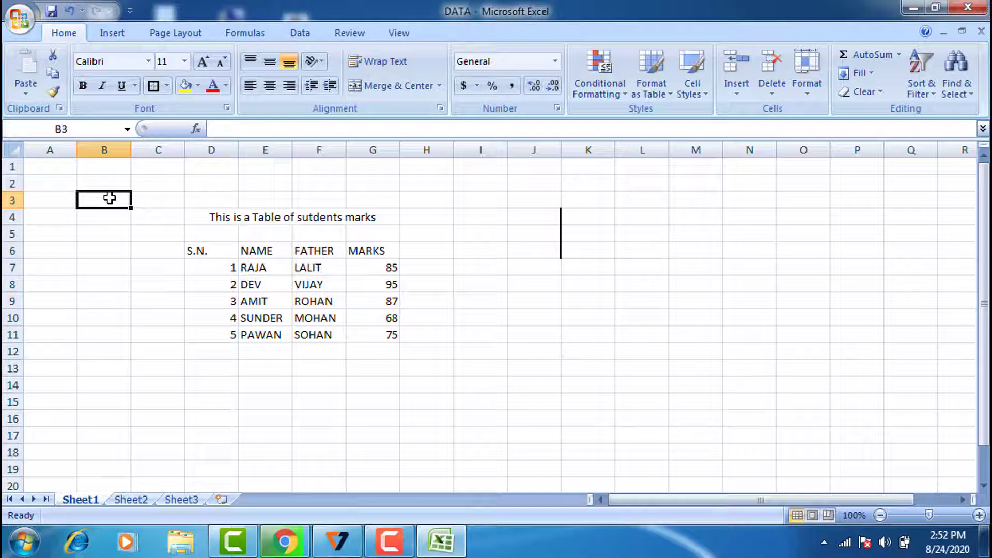
type("85")
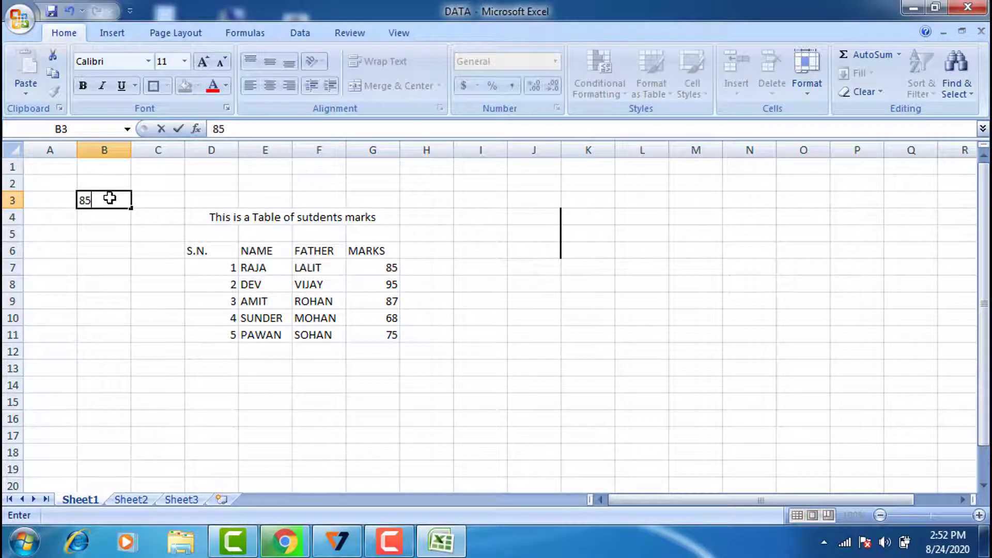
left_click(82, 287)
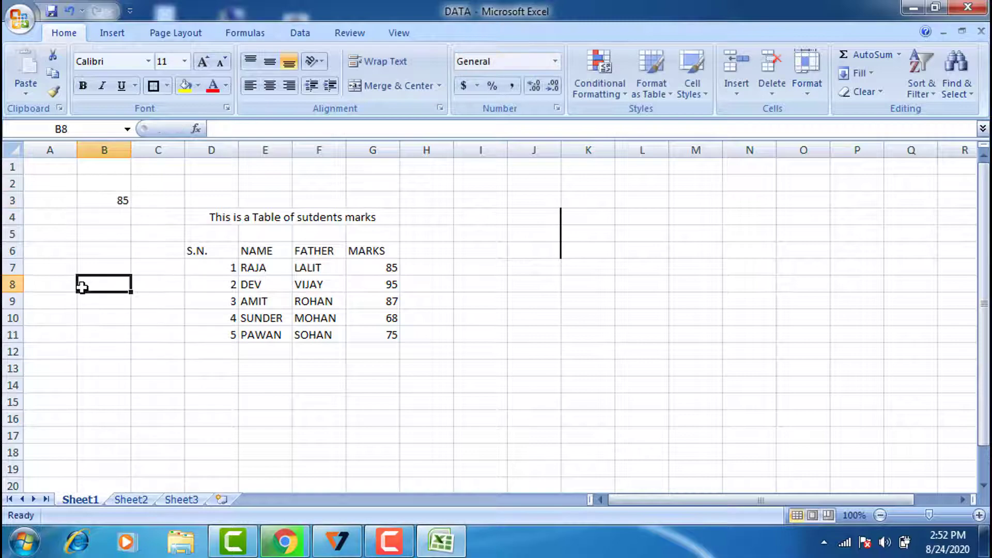
left_click(118, 201)
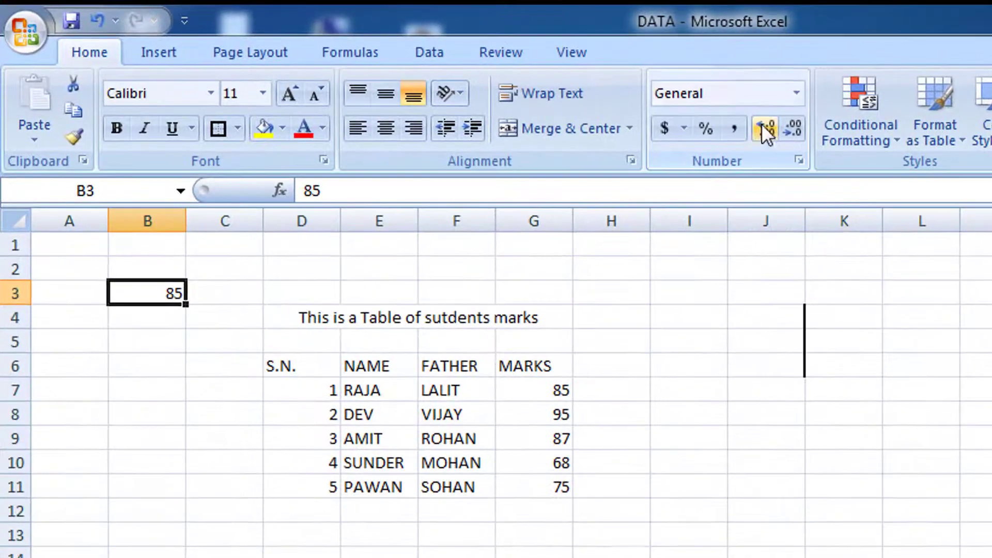
left_click(798, 93)
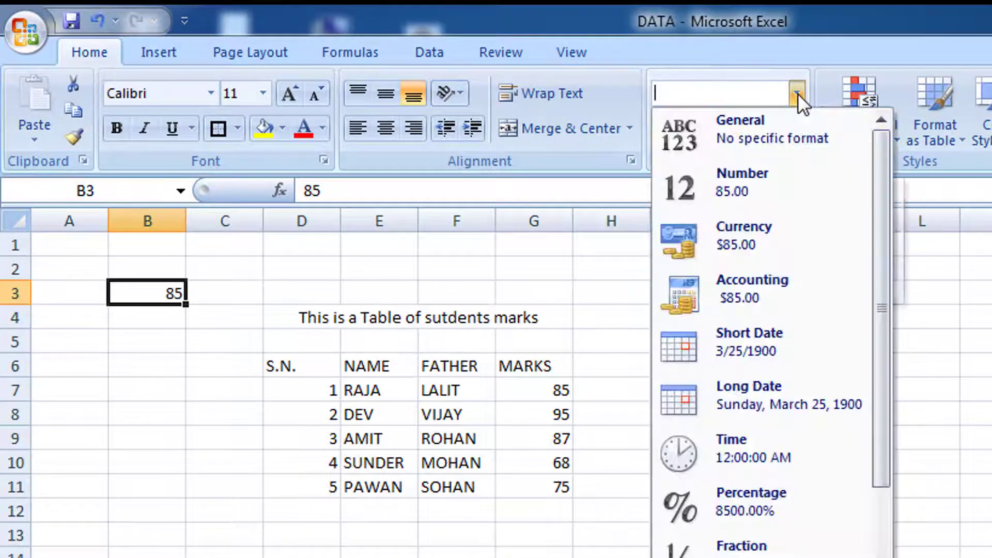
left_click(790, 179)
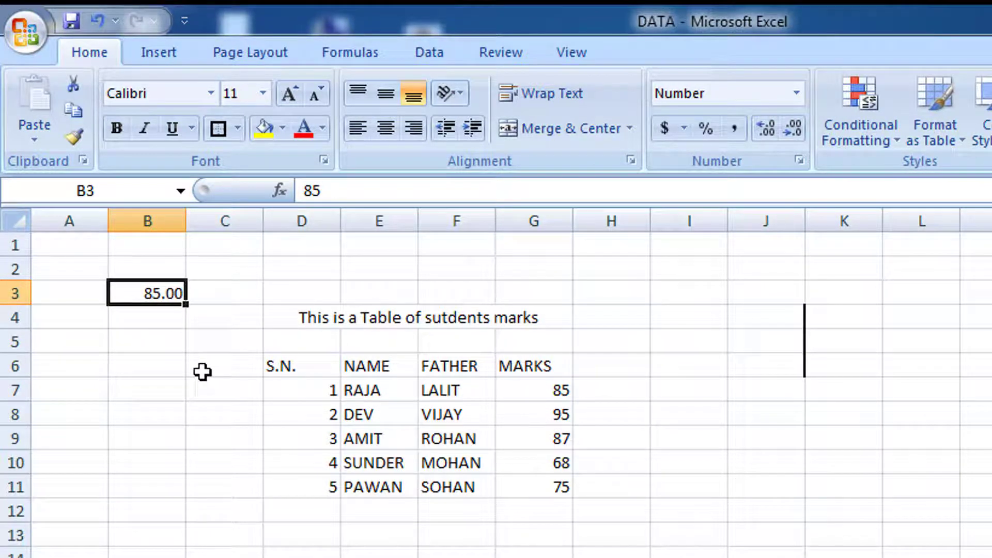
Step: Replace the value in cell B3 with 10000 and apply the comma style to it
type("10000")
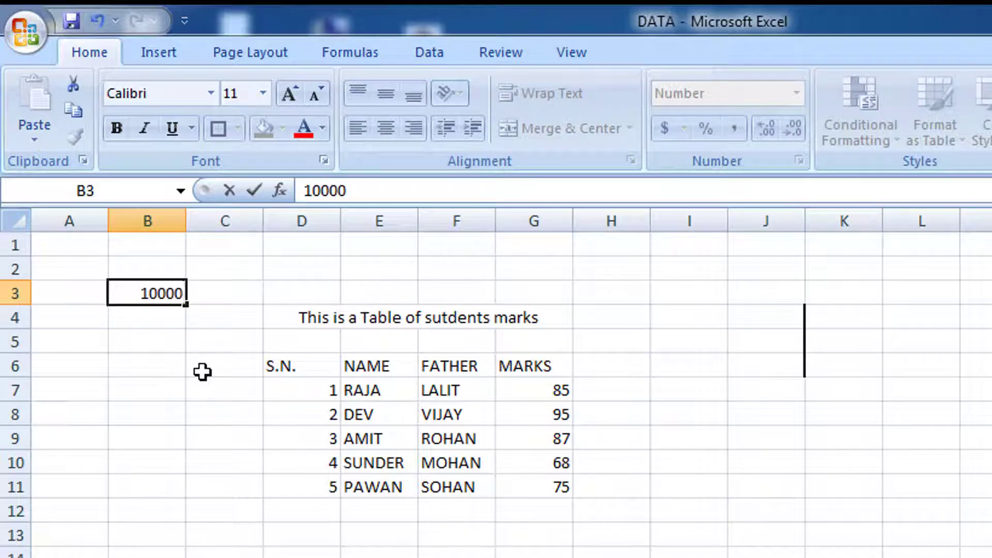
left_click(165, 362)
left_click(144, 293)
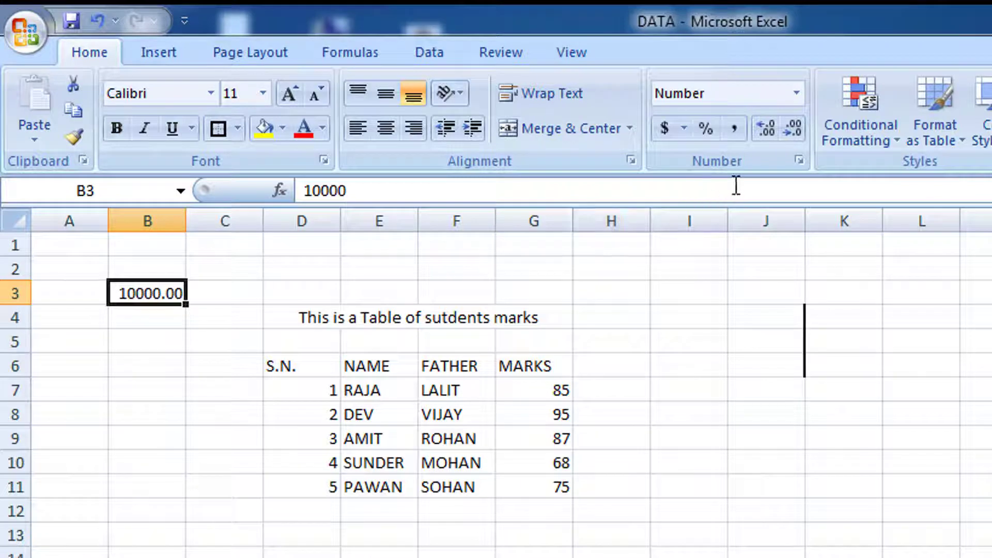
left_click(733, 129)
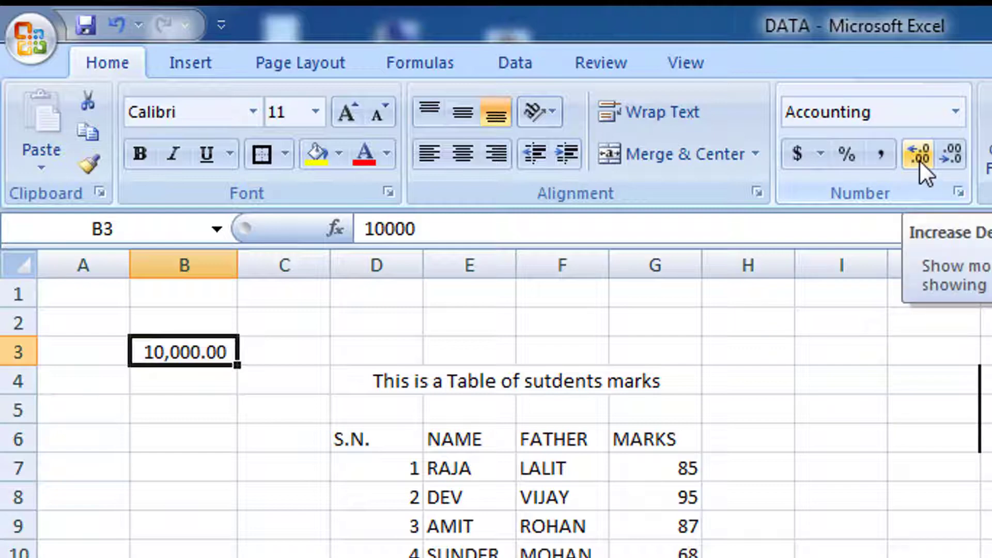
Step: Adjust the decimal places shown in B3 up to four, down to one and back to two
left_click(920, 160)
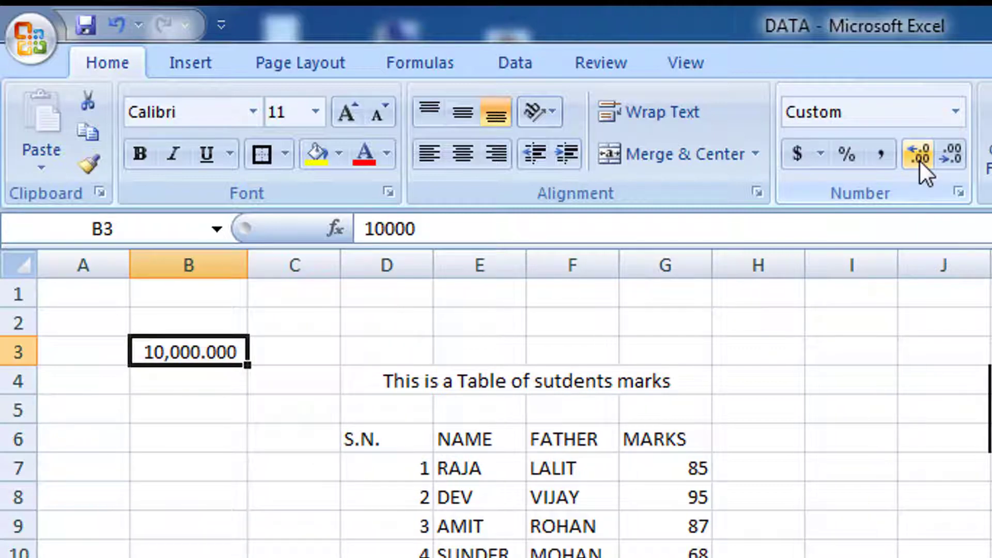
left_click(920, 160)
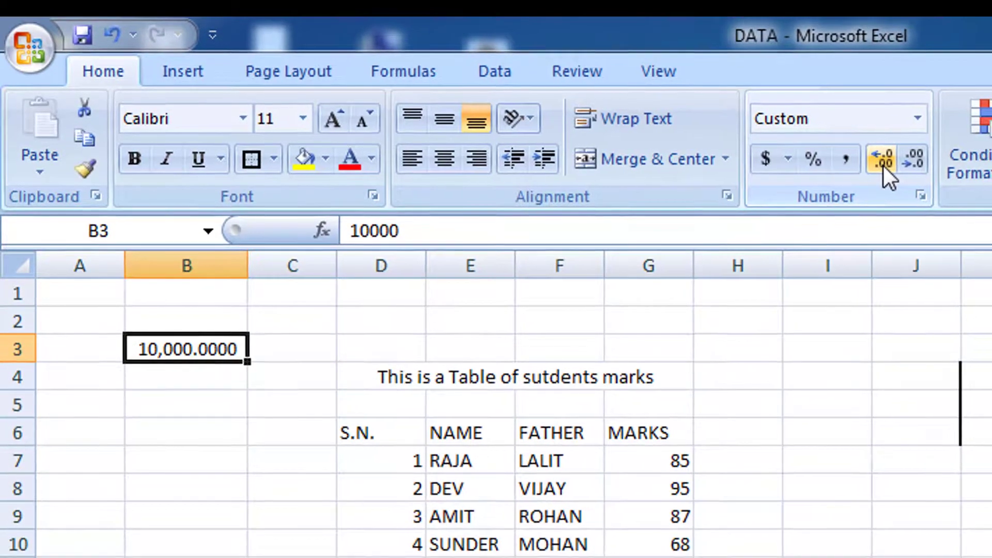
left_click(917, 169)
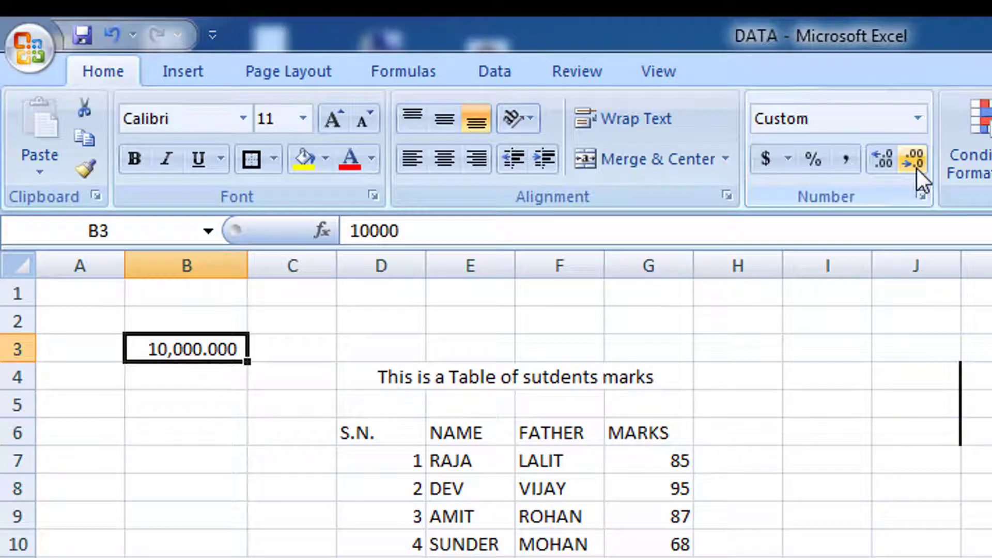
left_click(917, 169)
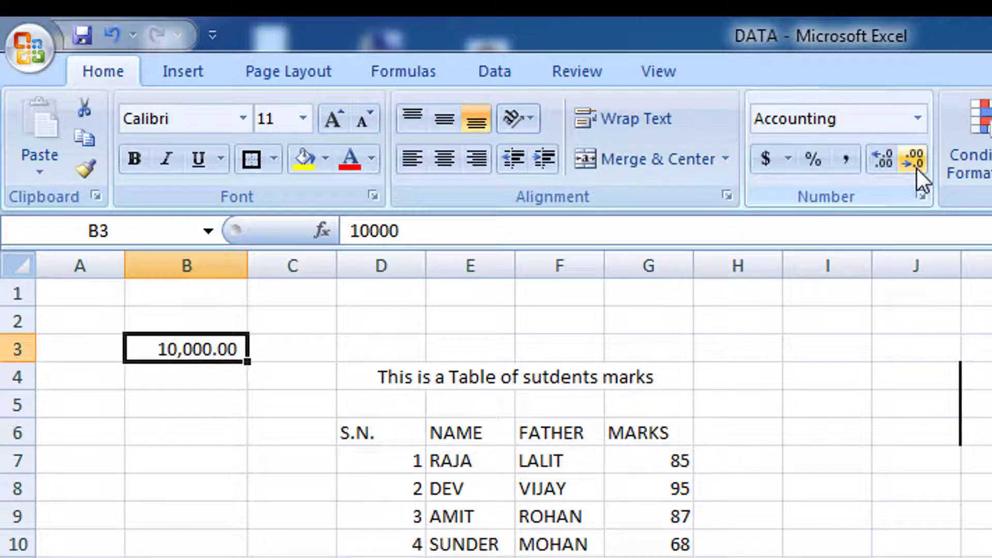
left_click(917, 168)
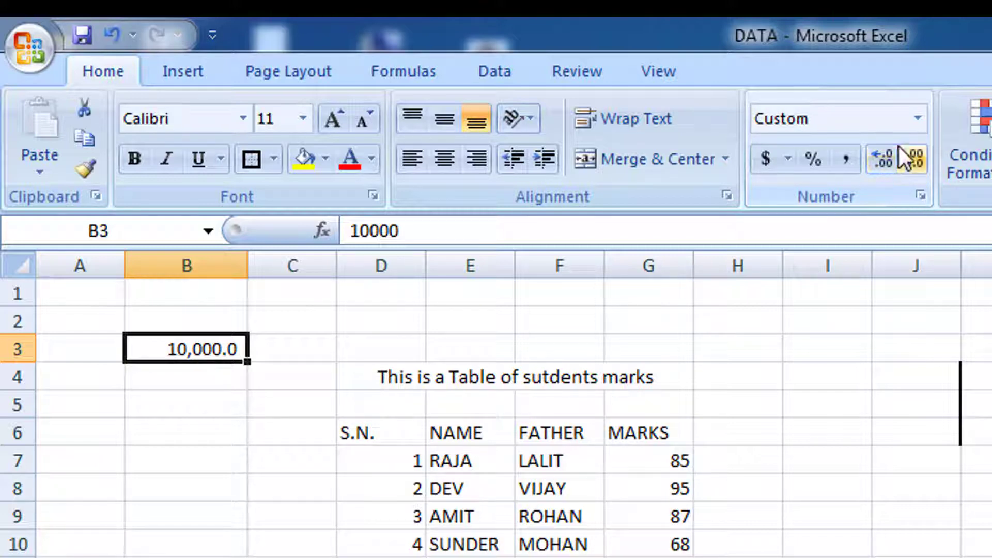
left_click(880, 161)
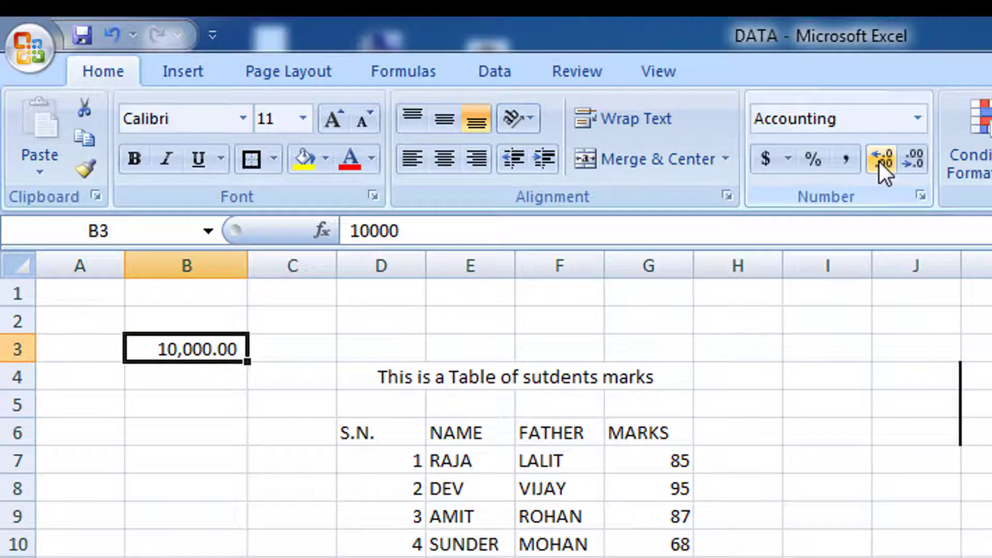
Step: Format cell B3 as Currency, then switch it to the £ English (United Kingdom) accounting format
left_click(918, 118)
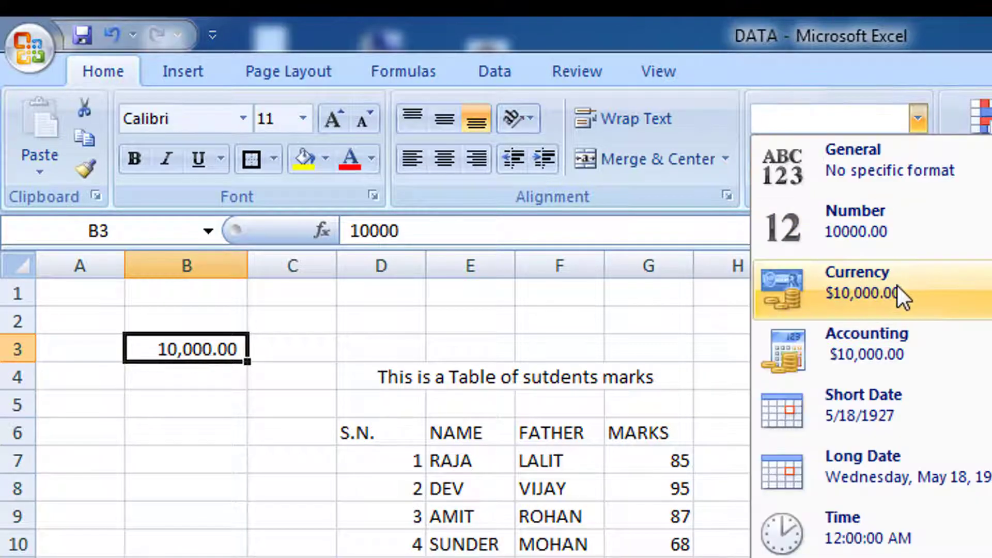
left_click(897, 287)
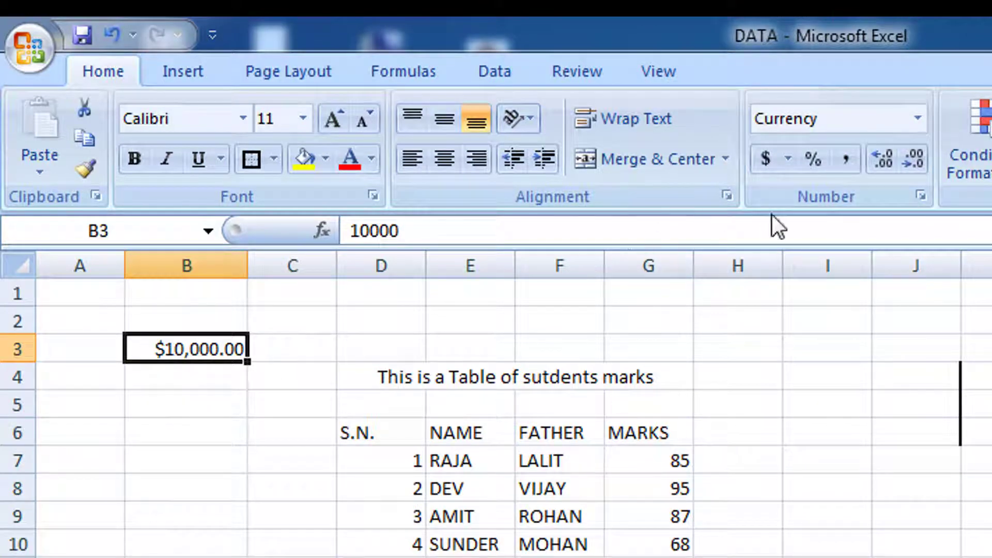
left_click(789, 161)
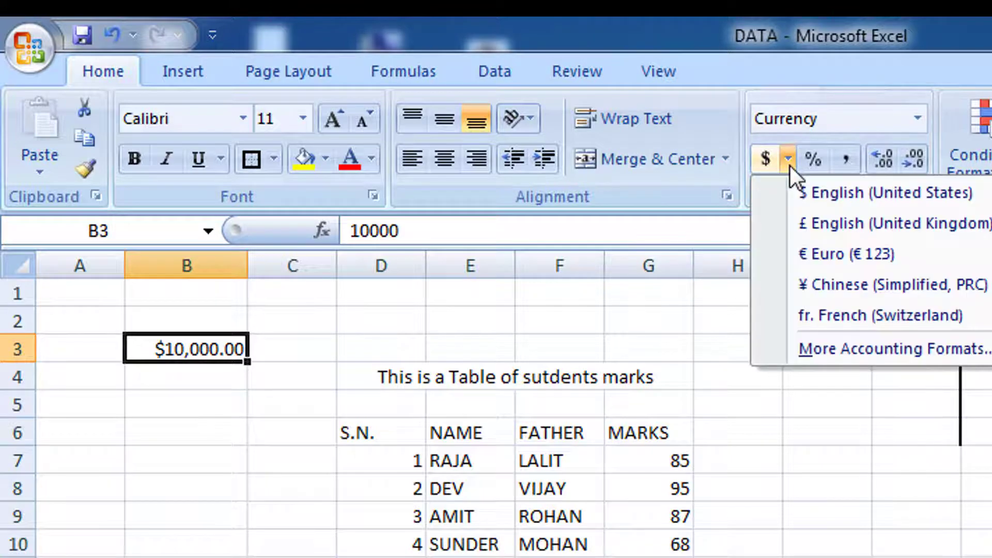
left_click(867, 223)
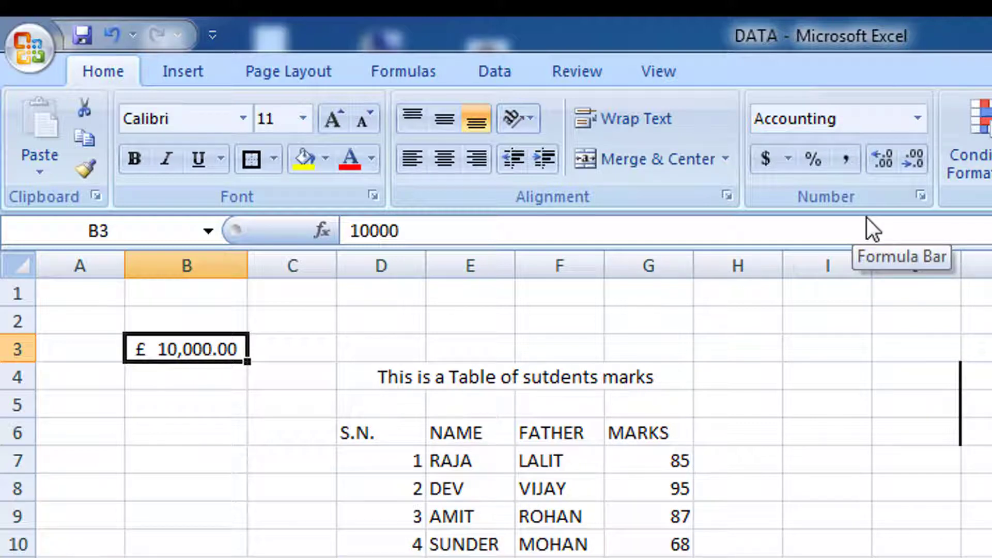
Step: Apply the € Euro (€ 123) accounting format to cell B3
left_click(787, 159)
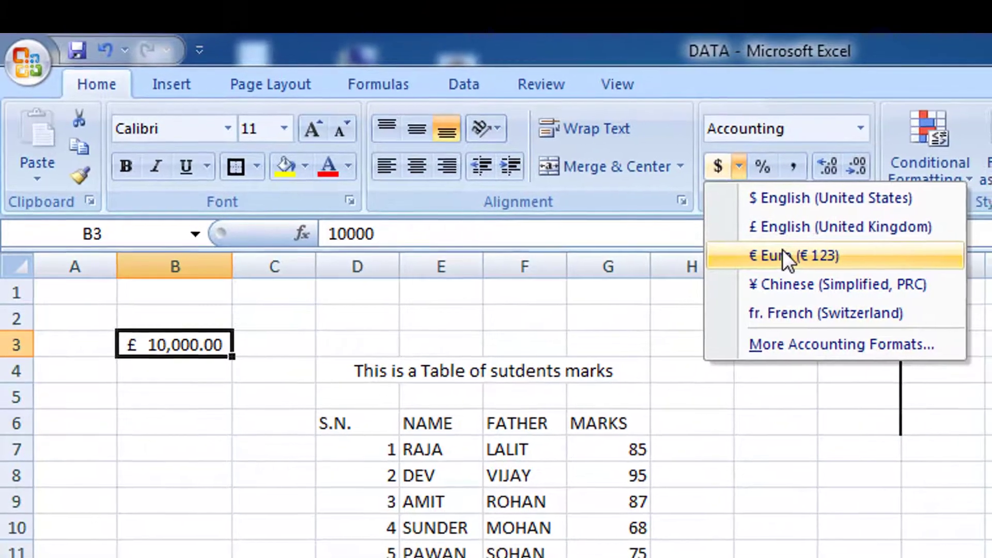
left_click(821, 255)
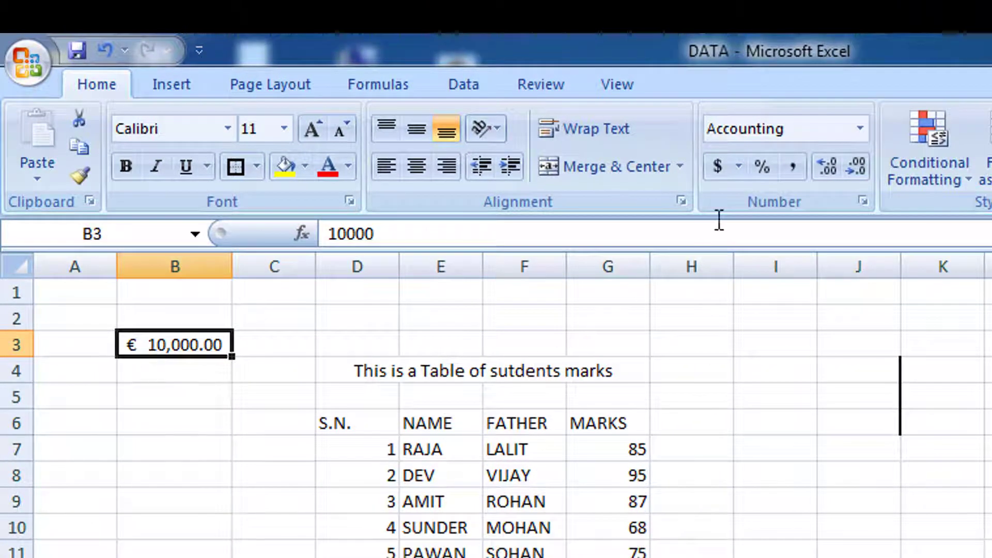
Step: Examine the currency symbols offered for B3's Accounting format and the list of other number formats without applying any
left_click(739, 166)
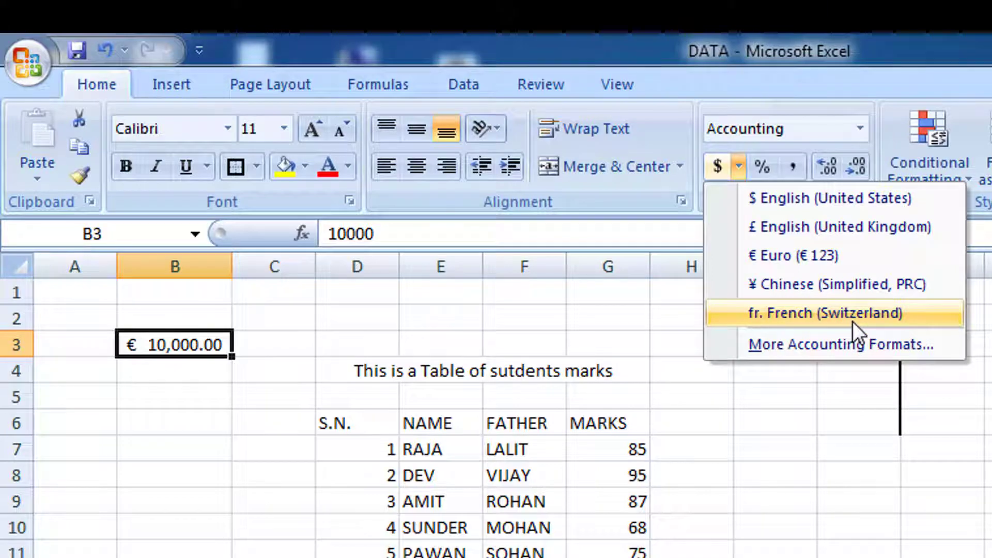
left_click(870, 345)
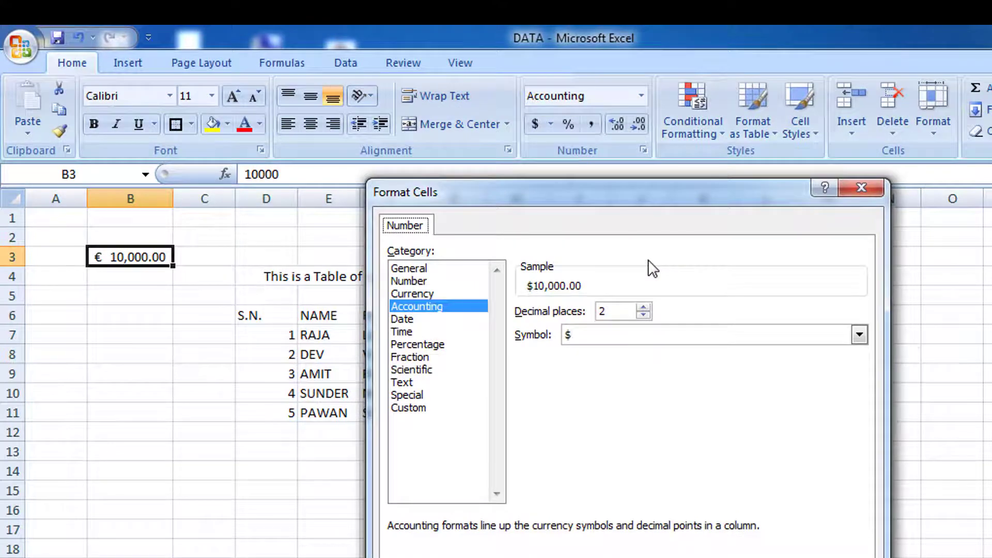
left_click(859, 334)
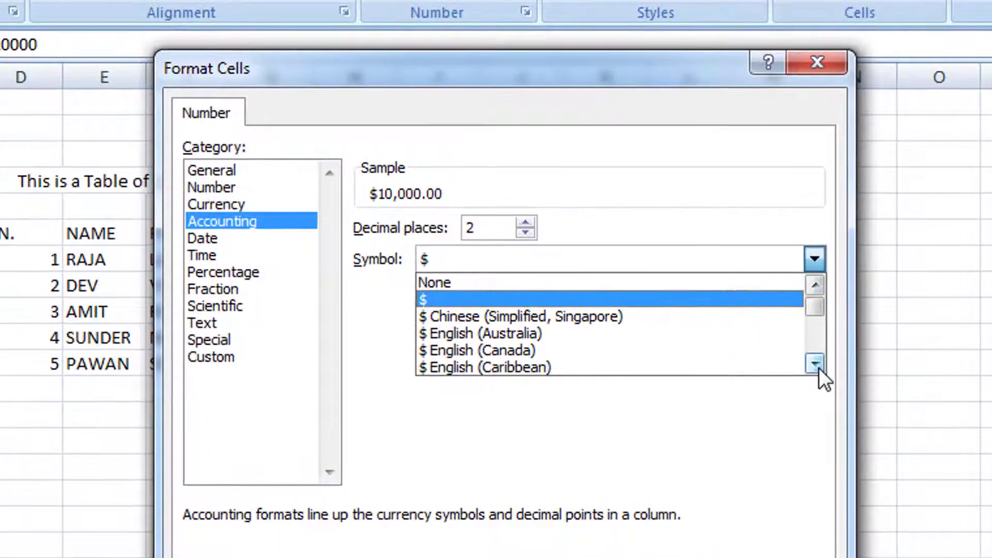
left_click(823, 372)
left_click(822, 372)
left_click(822, 372)
left_click(822, 371)
left_click(823, 372)
left_click(823, 371)
left_click(820, 368)
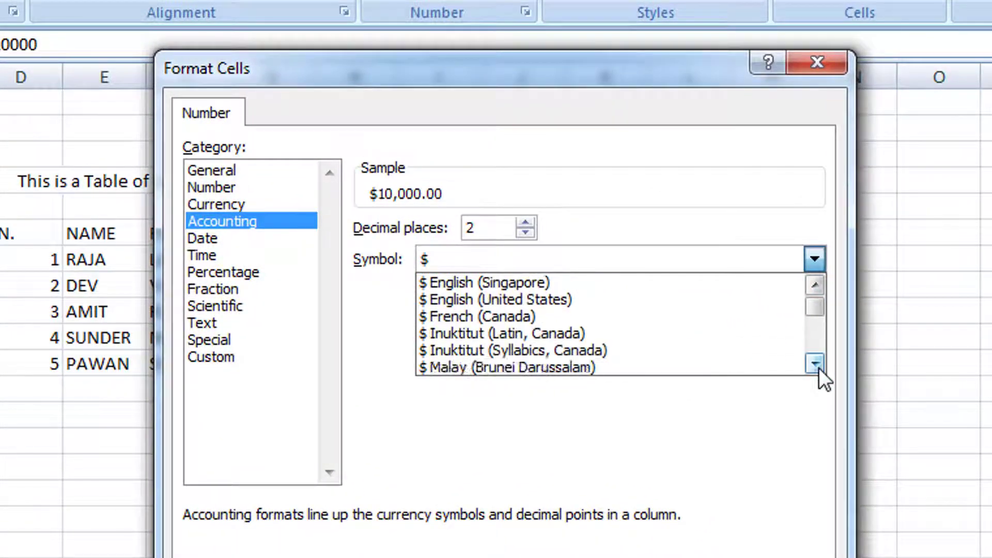
left_click(819, 368)
left_click(819, 368)
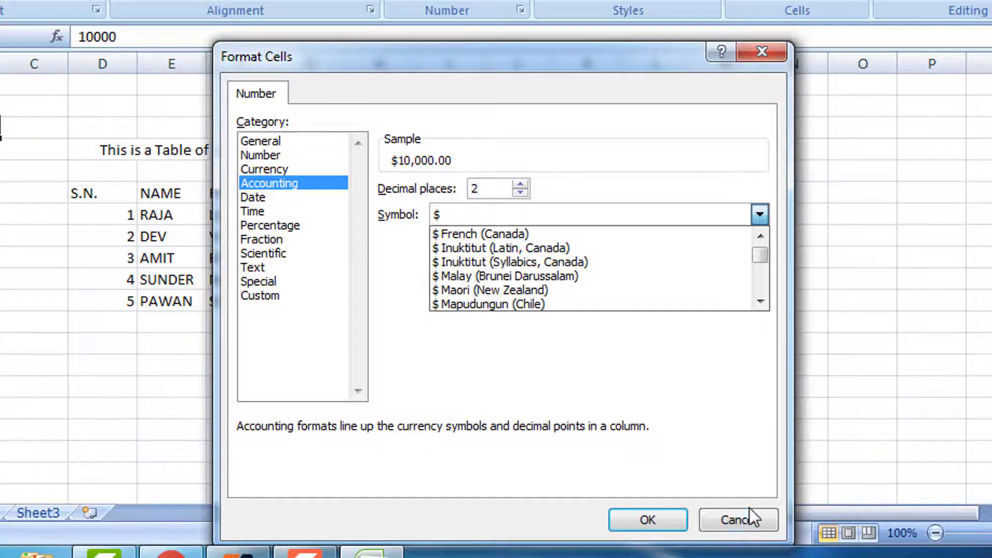
left_click(745, 523)
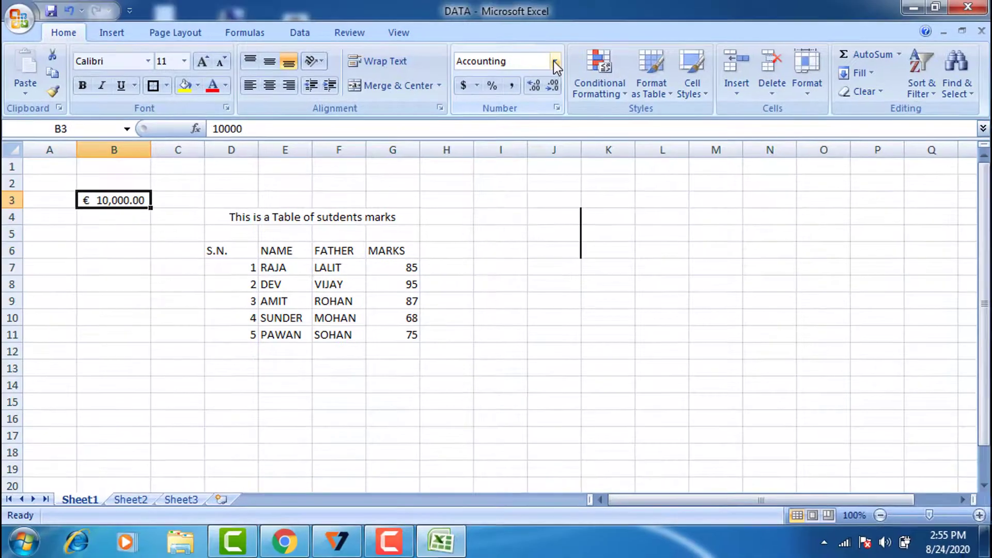
left_click(553, 61)
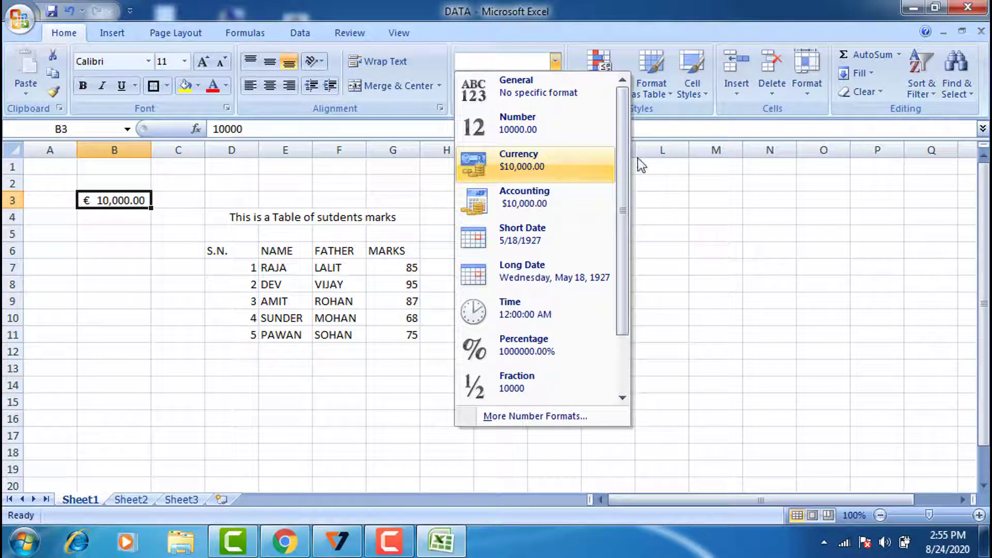
left_click(729, 209)
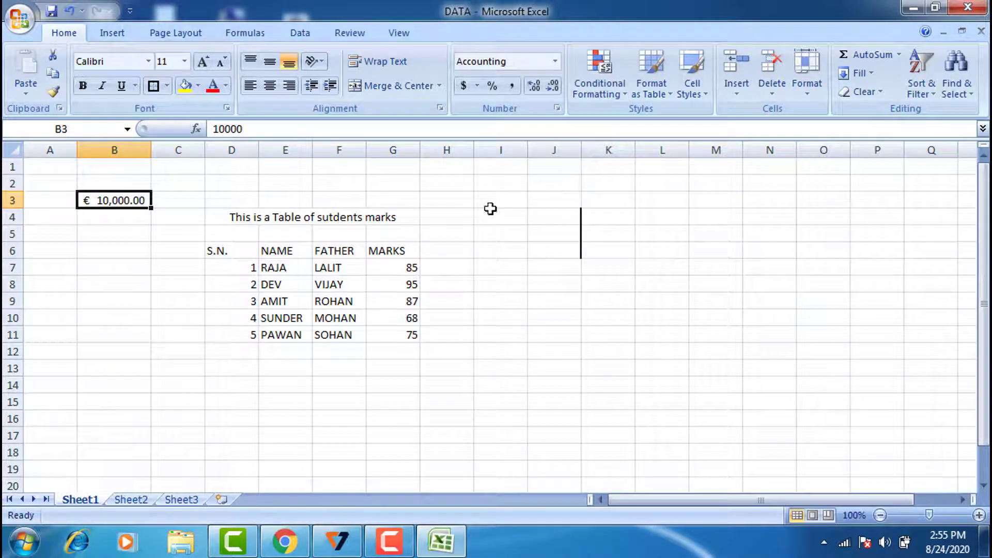
Step: Enter the value 45 in cell H3
left_click(451, 198)
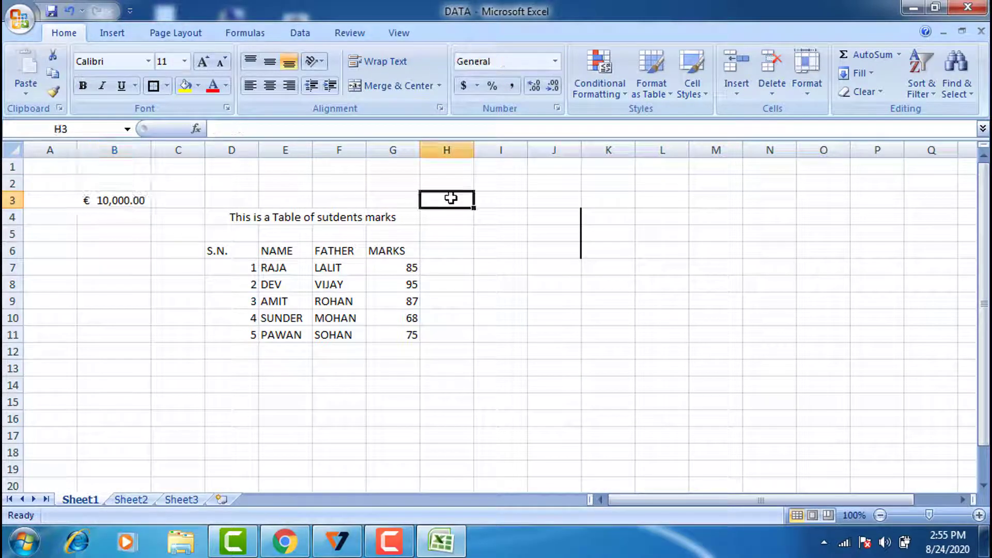
type("45")
left_click(552, 223)
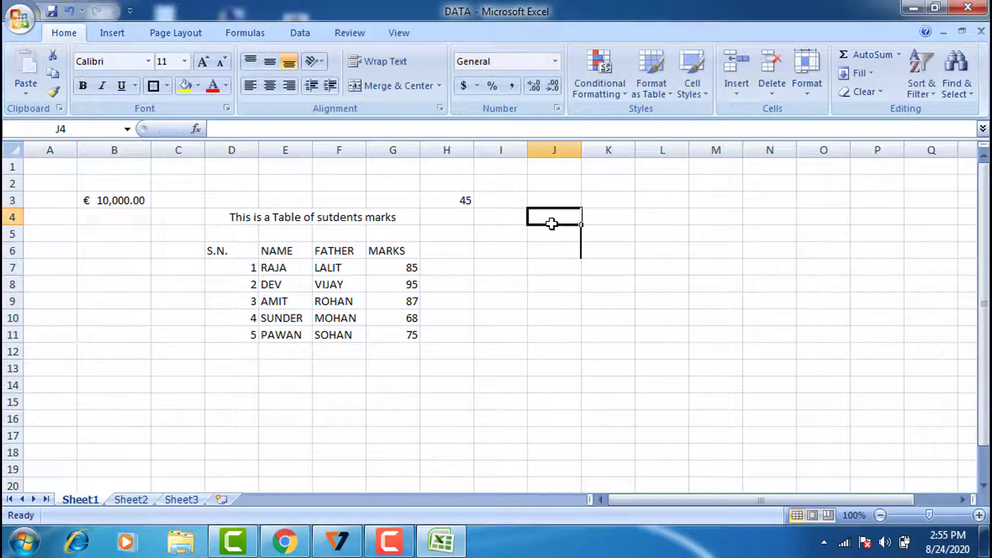
Step: Try the percent style on cell H3, then undo it
left_click(454, 200)
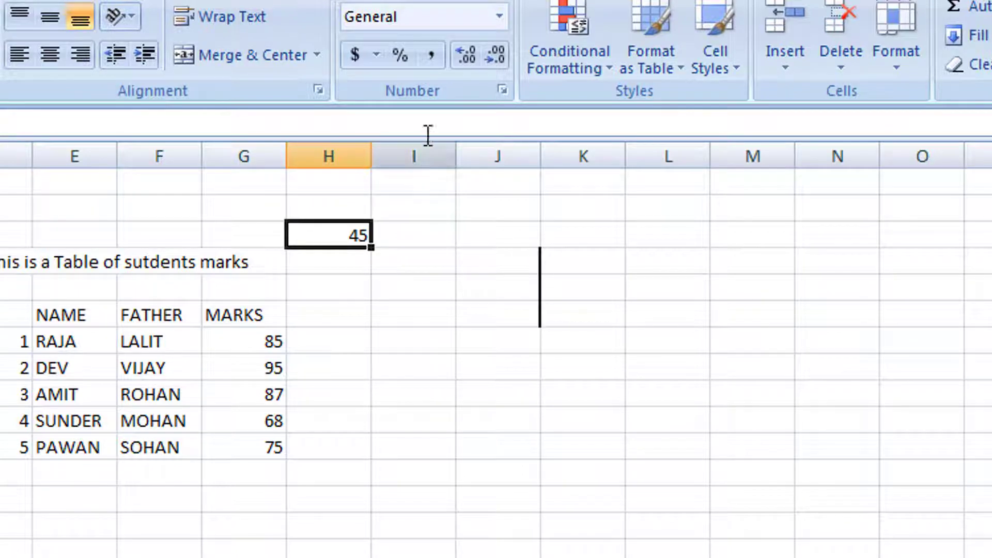
left_click(401, 53)
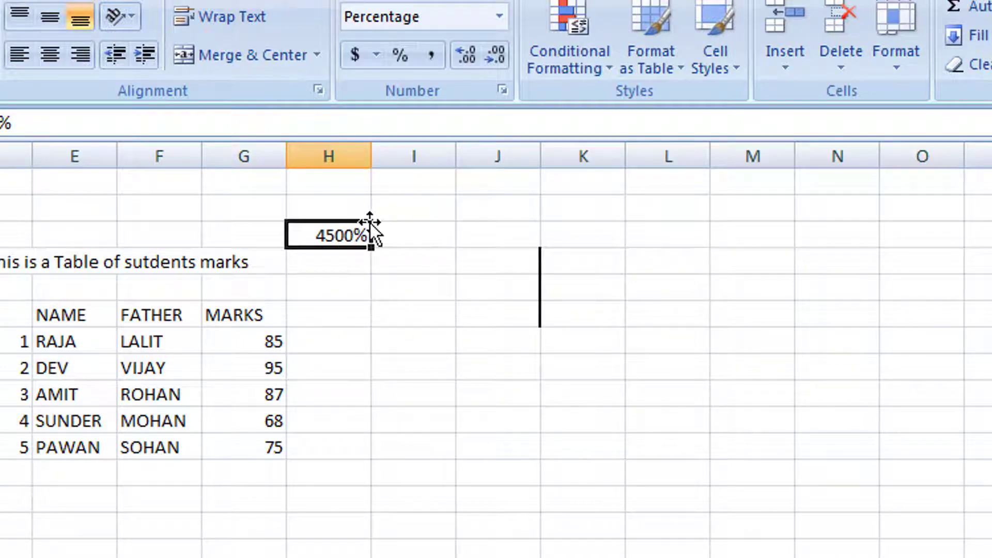
key("ctrl+z")
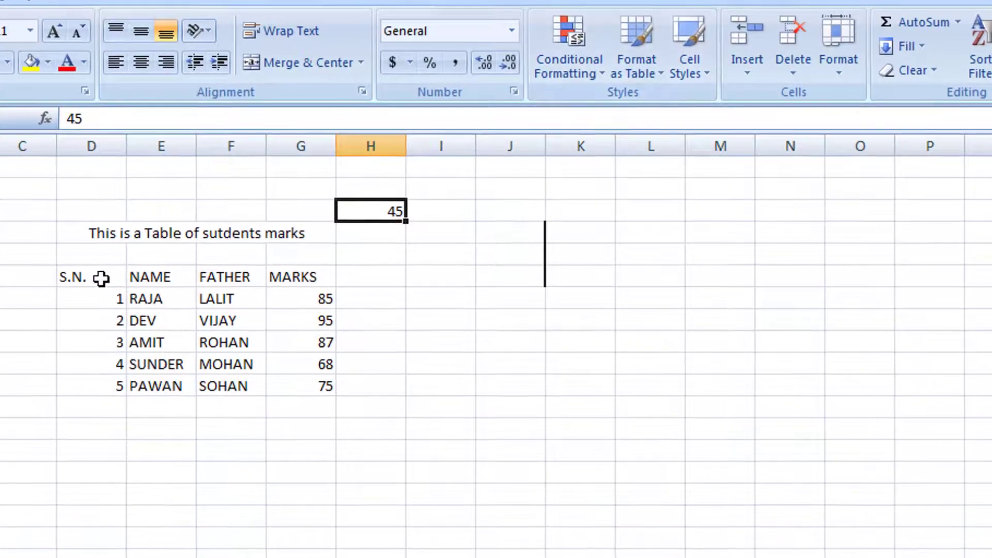
Step: Format the marks range D6:G11 as a table with headers, using the red light style with a solid header row
left_click_drag(100, 279, 298, 386)
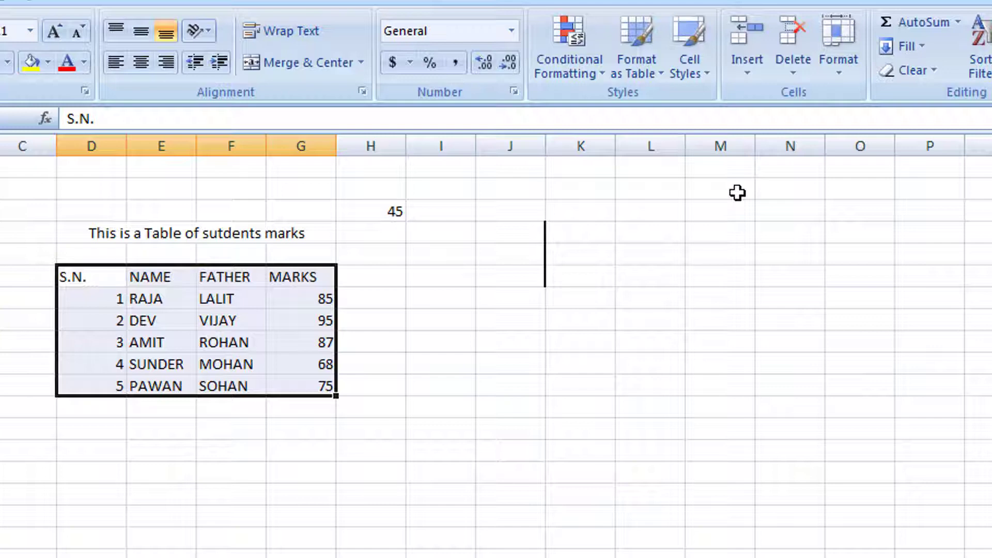
left_click(663, 75)
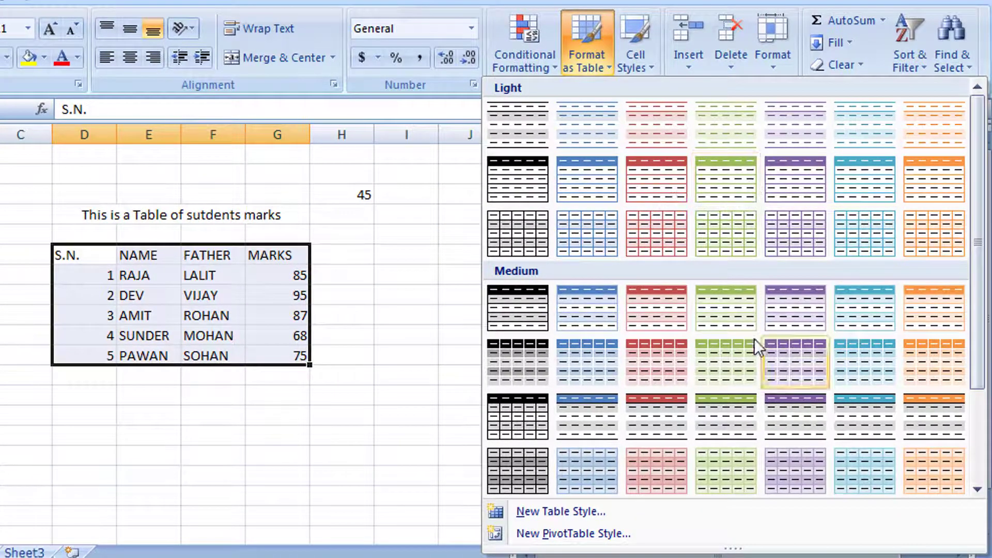
left_click(978, 490)
left_click(978, 490)
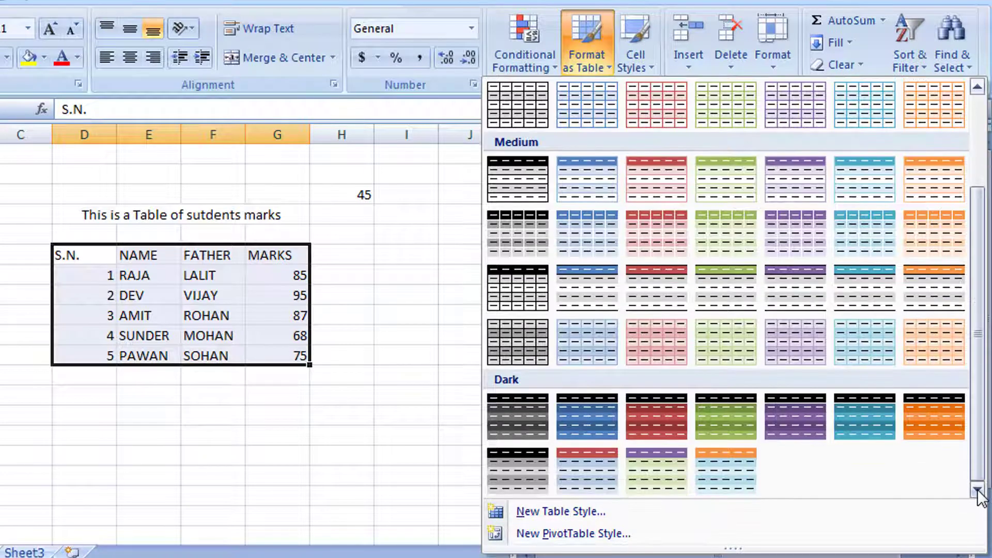
left_click_drag(981, 450, 982, 318)
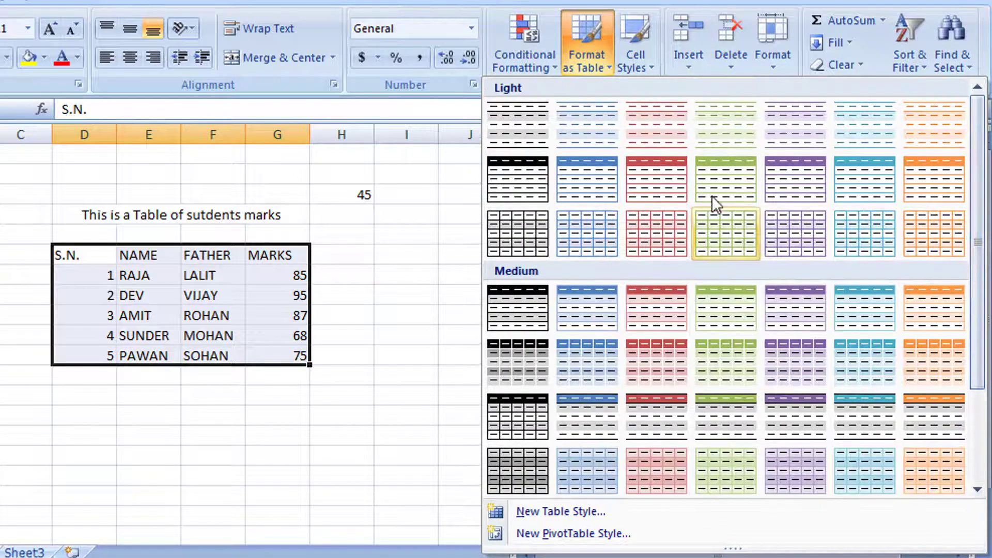
left_click(662, 165)
left_click(662, 164)
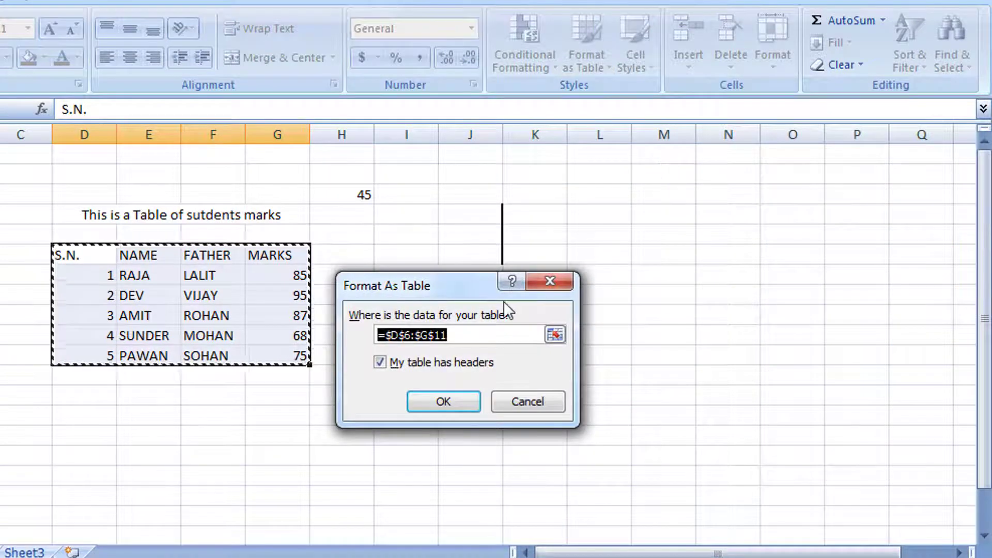
left_click(457, 402)
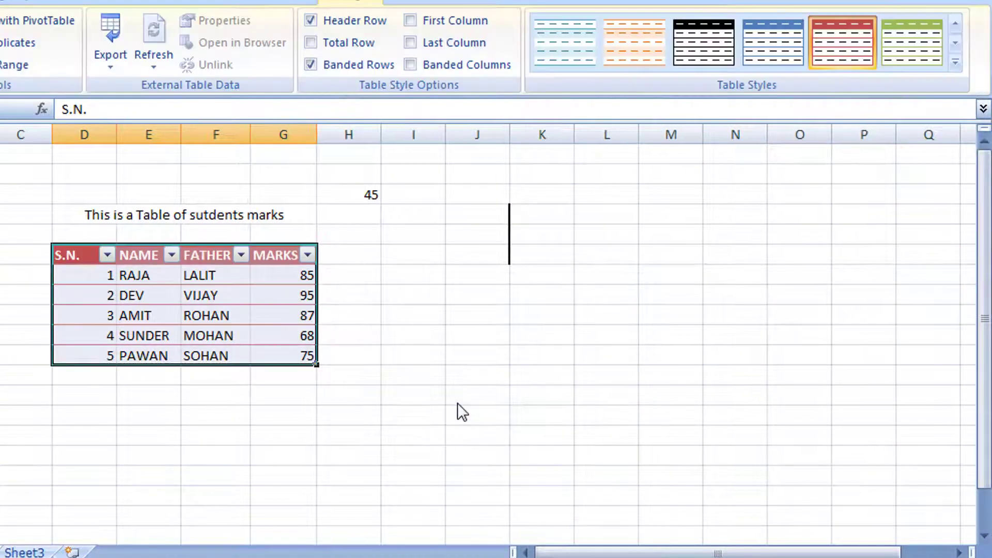
left_click(385, 347)
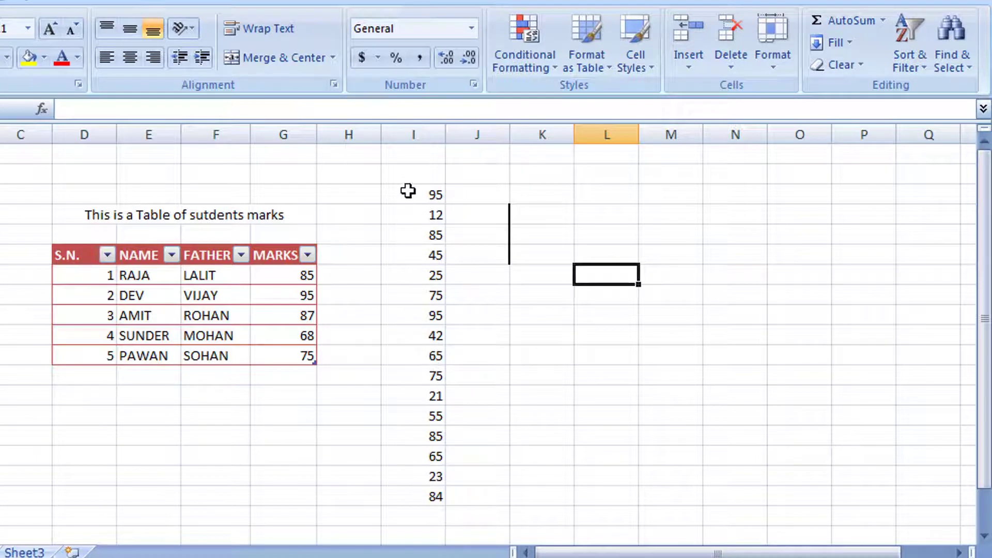
Step: Set up a Greater Than highlight rule with the threshold 80 for the numbers in I3:I18
left_click_drag(409, 191, 437, 491)
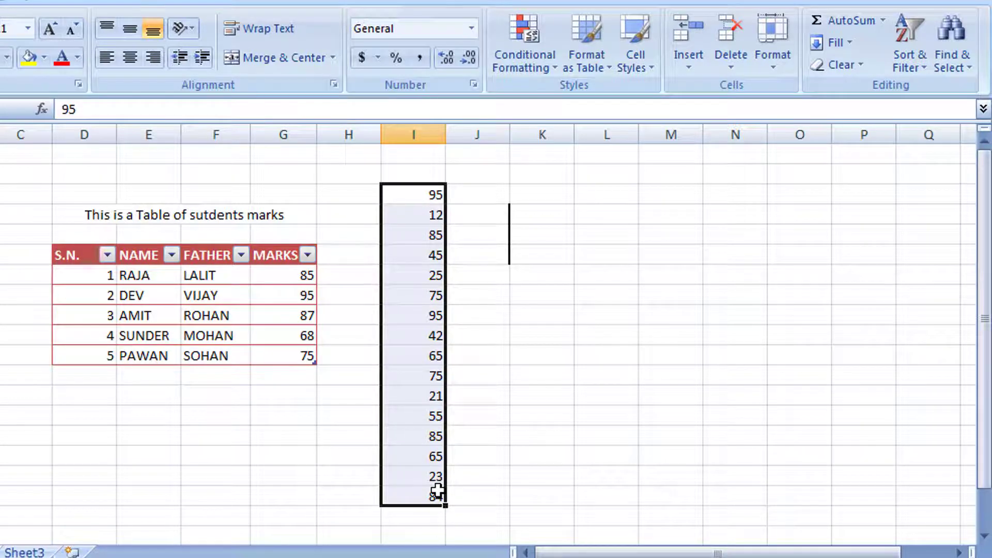
left_click(554, 67)
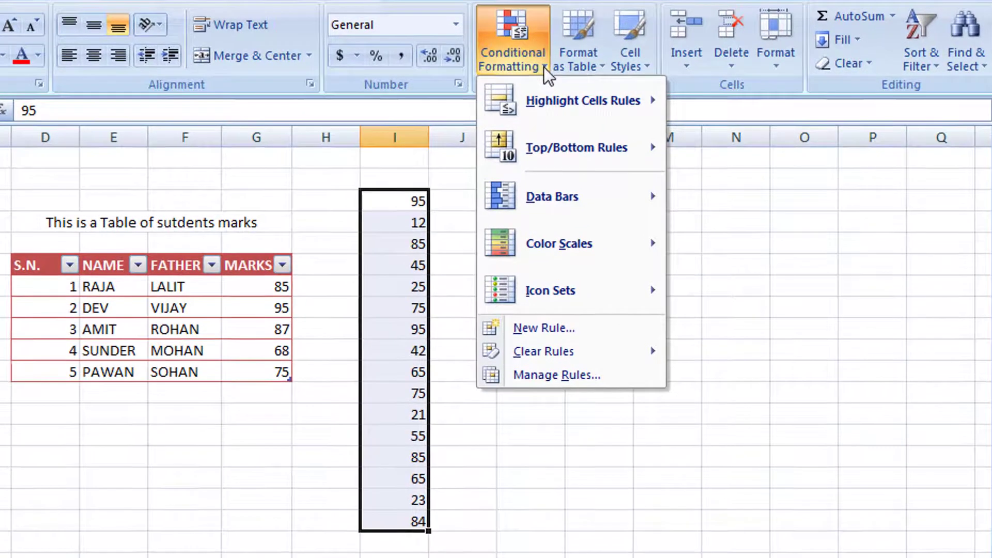
mouse_move(594, 102)
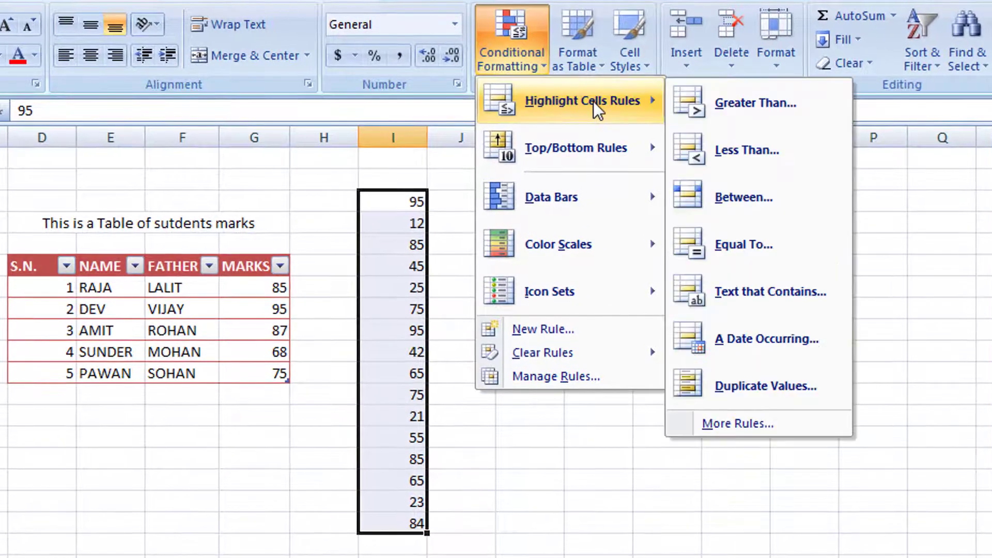
left_click(743, 104)
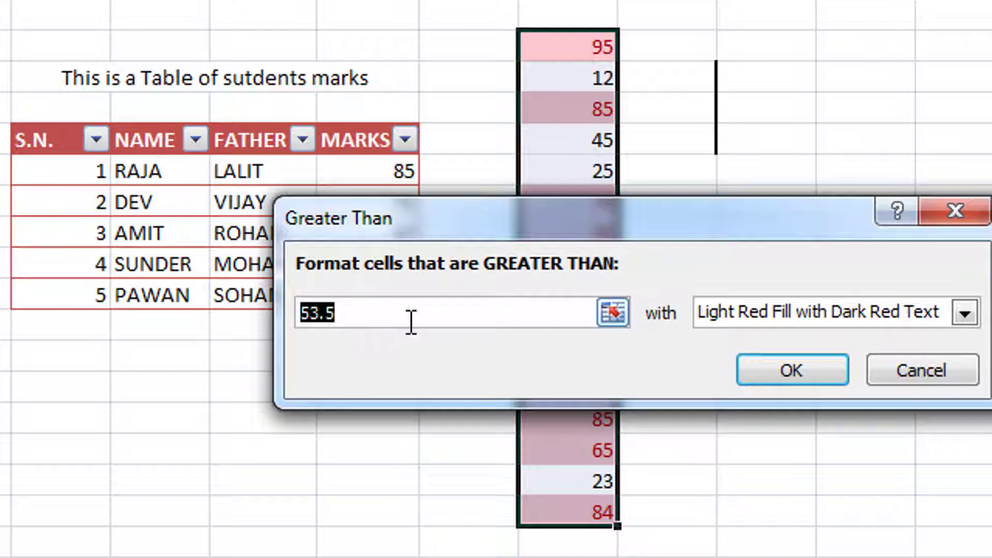
type("8")
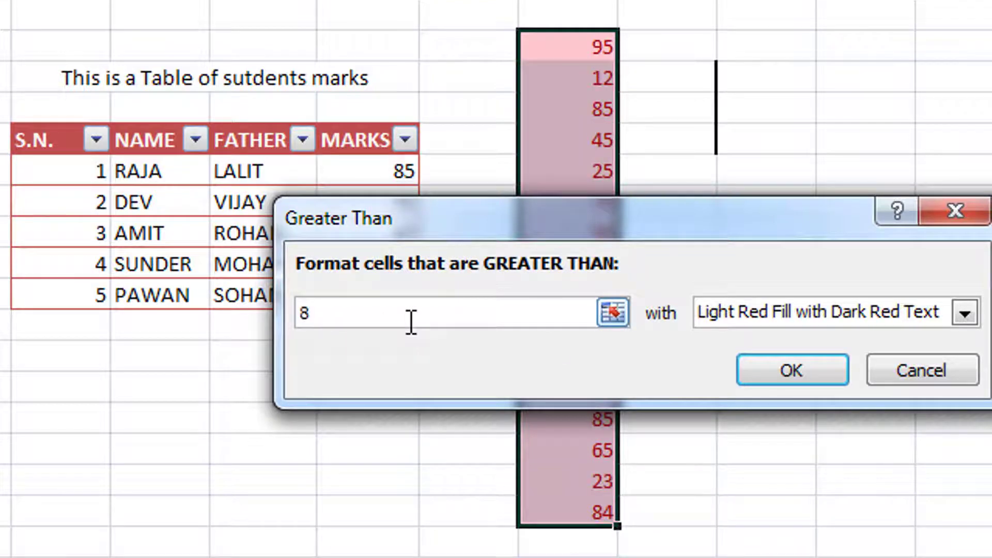
type("0")
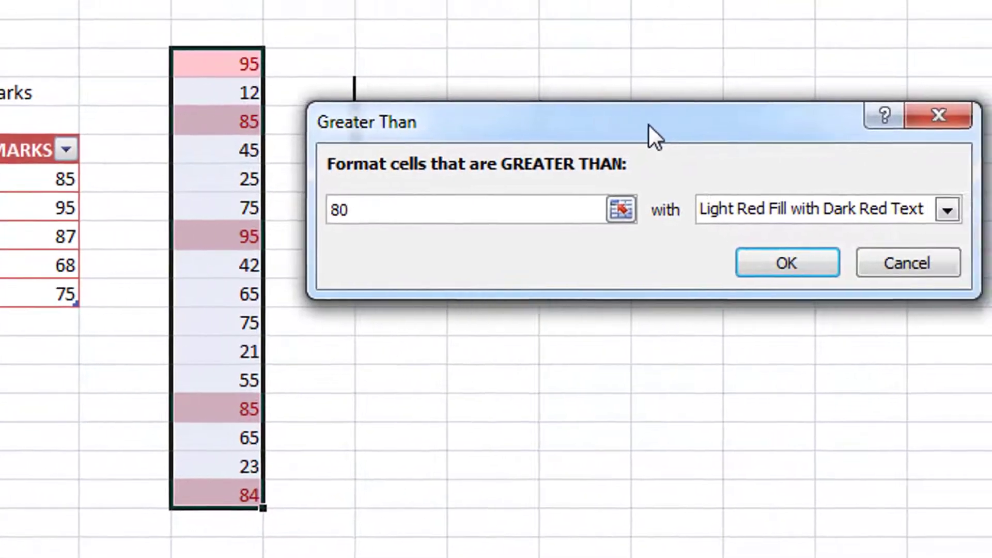
left_click_drag(649, 124, 712, 88)
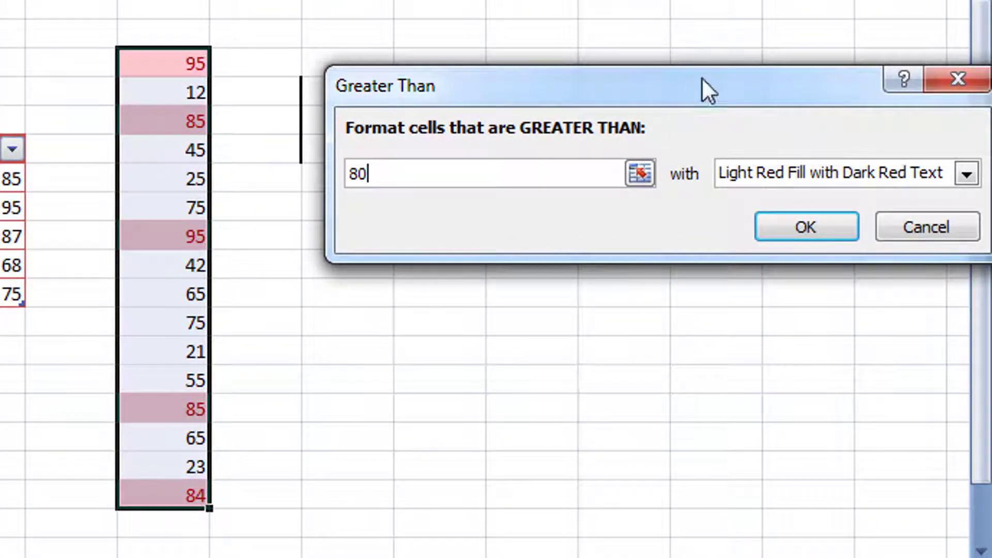
left_click_drag(702, 79, 623, 90)
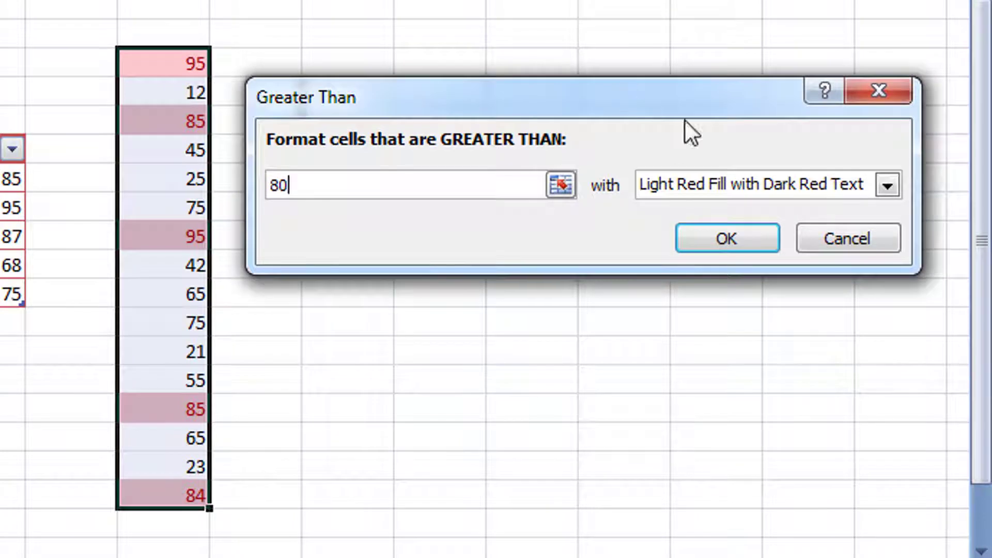
Step: Give the Greater Than rule a custom format with bold red text on a yellow fill
left_click(889, 186)
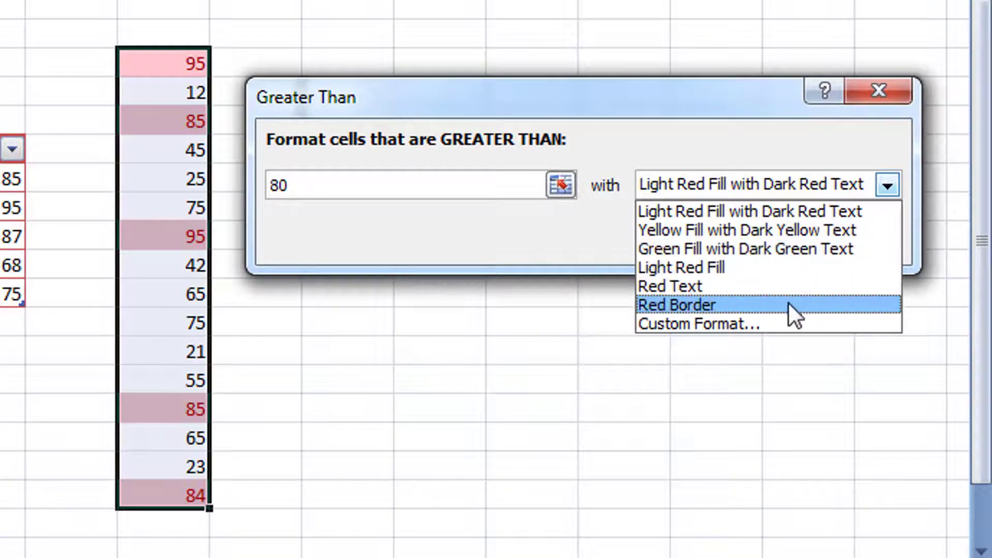
left_click(770, 328)
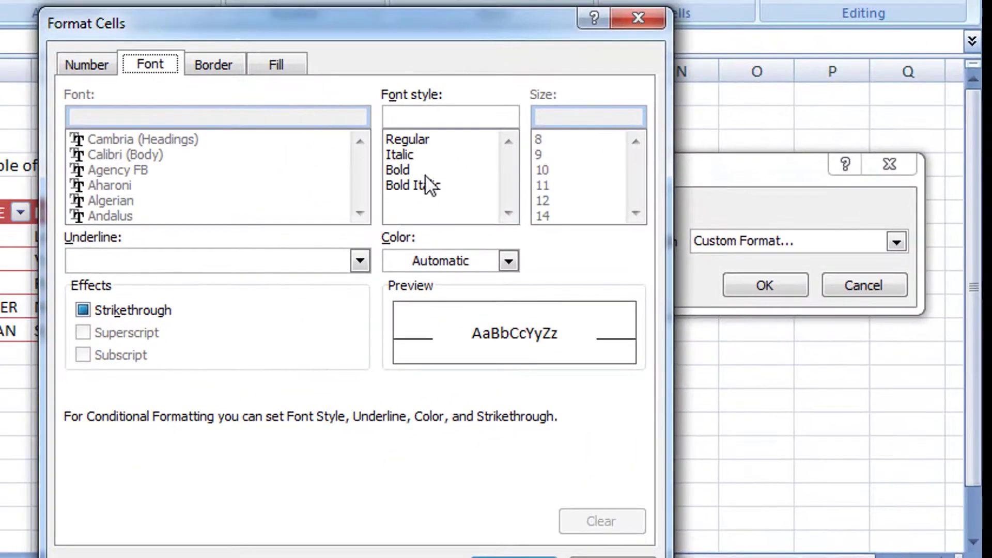
left_click(395, 160)
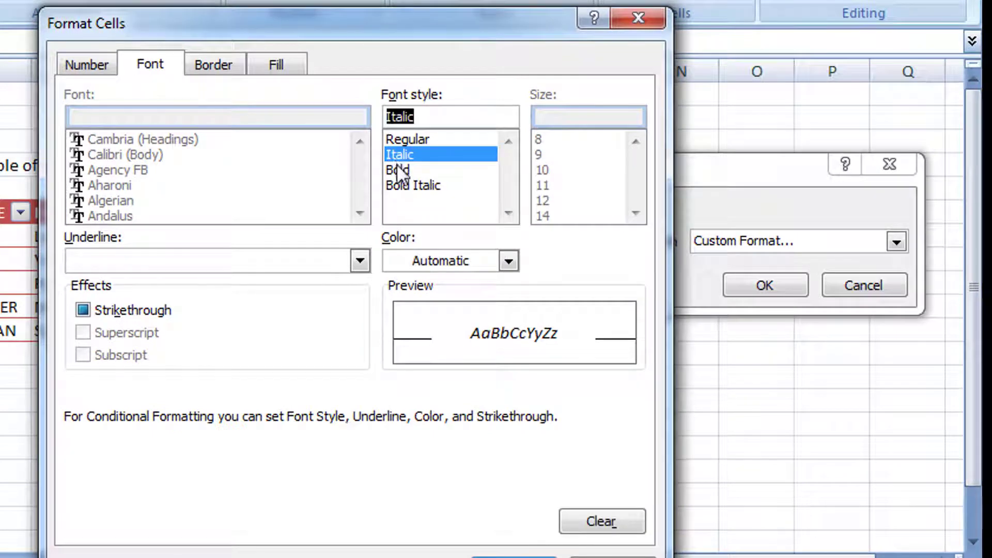
left_click(397, 173)
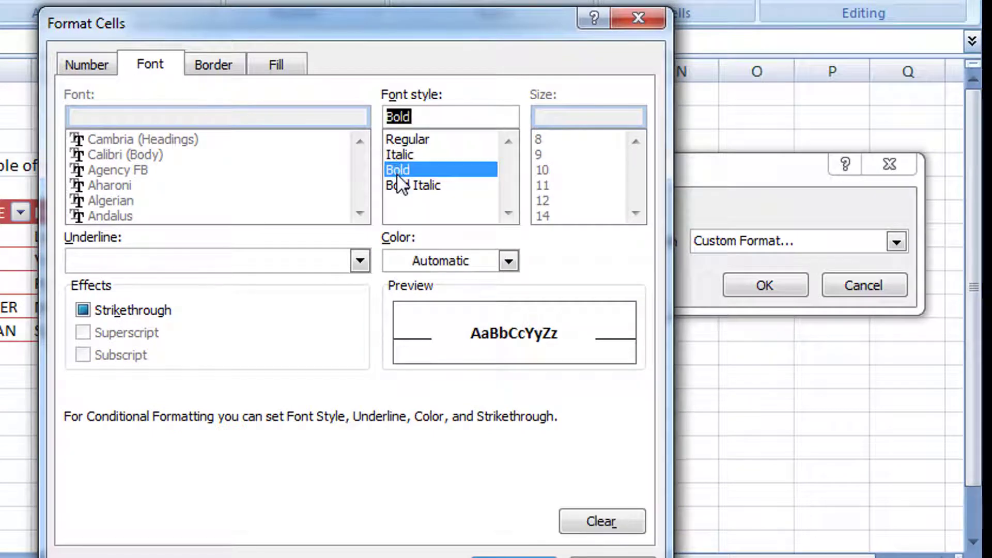
left_click(509, 261)
left_click(415, 463)
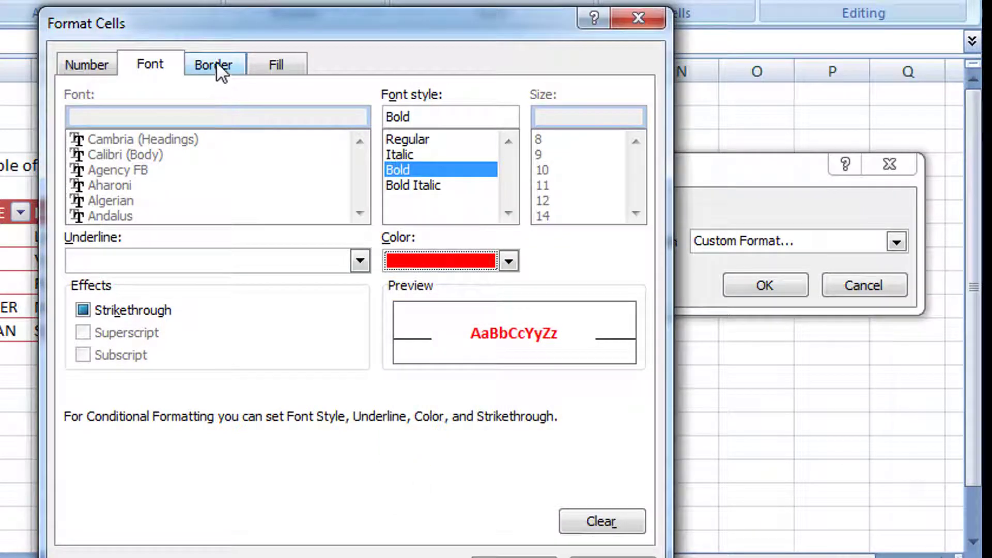
left_click(290, 65)
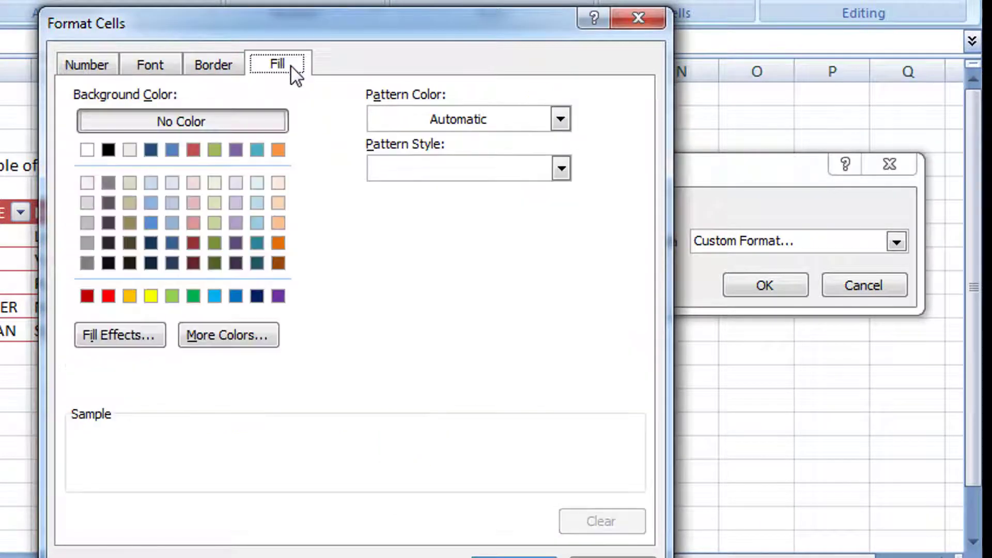
left_click(151, 295)
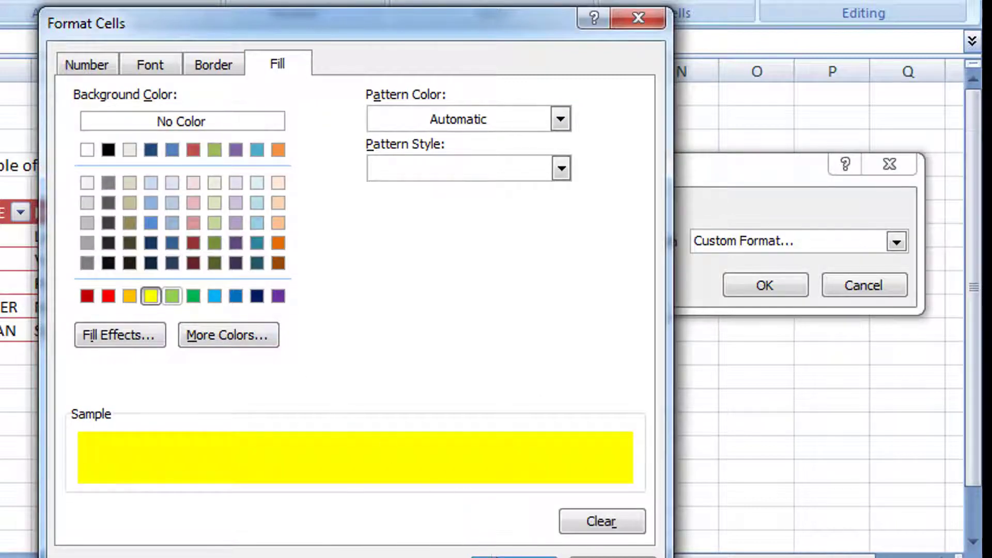
left_click(504, 555)
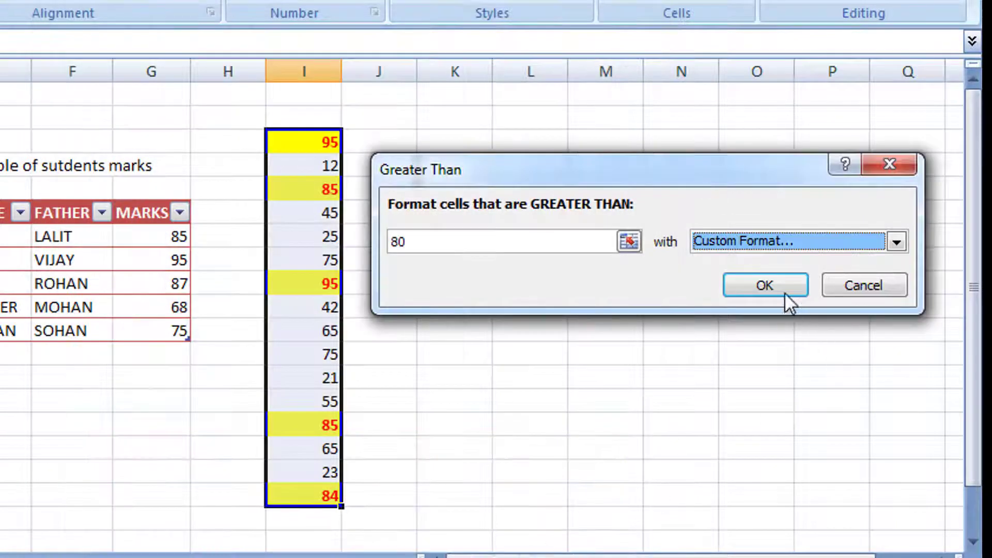
Step: Apply the Greater Than rule to the numbers in column I, then undo it
left_click(780, 285)
left_click(478, 287)
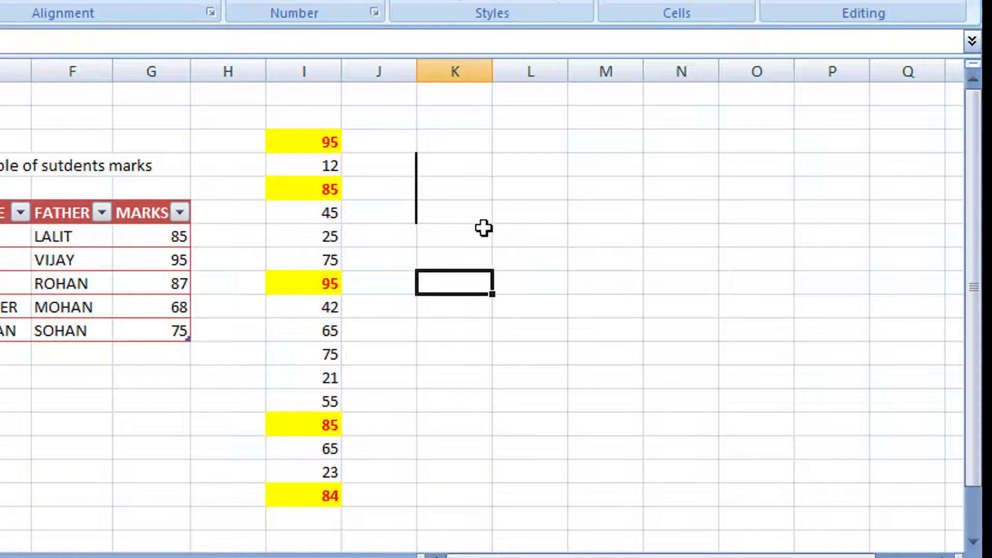
key("ctrl+z")
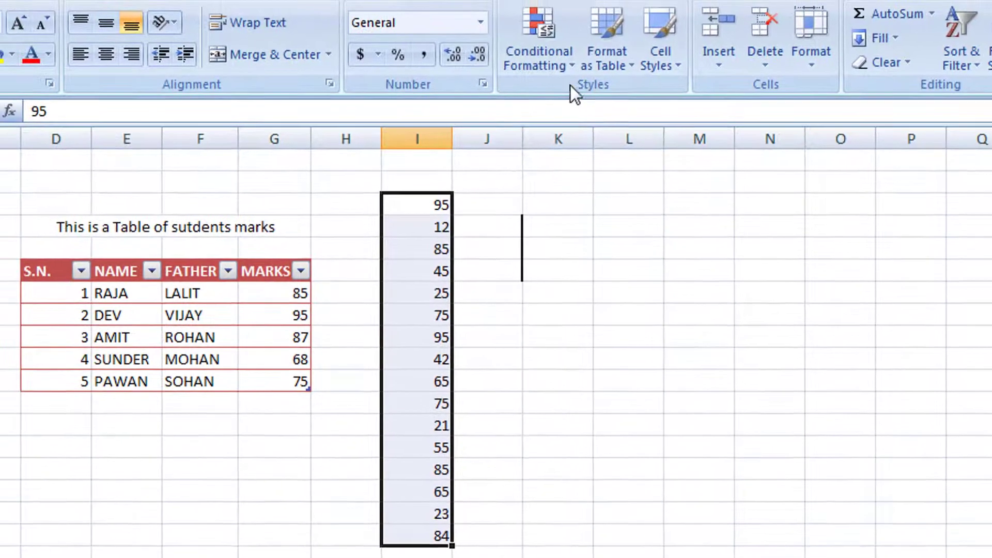
Step: Preview a Less Than 50 highlight rule with Light Red Fill with Dark Red Text on I3:I18, then cancel it
left_click(573, 66)
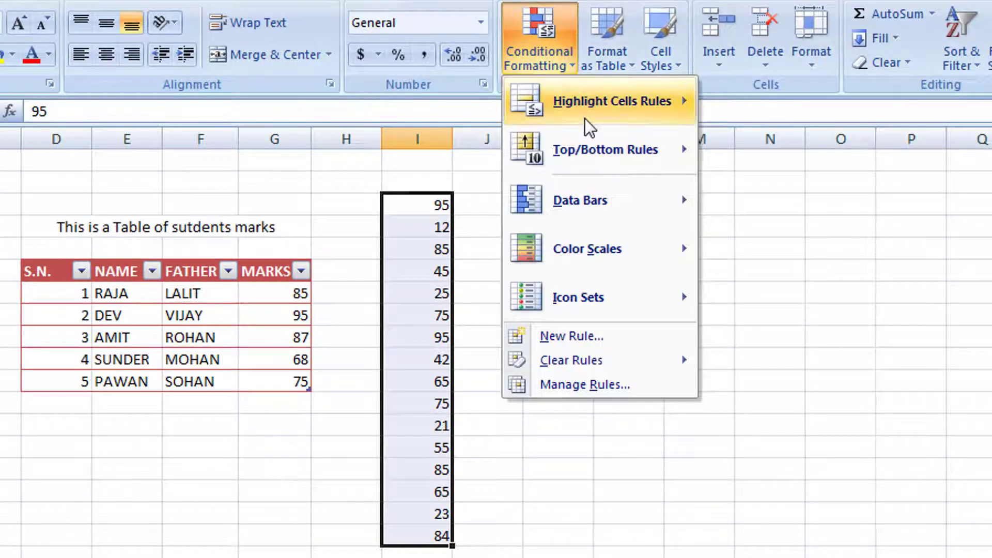
mouse_move(591, 106)
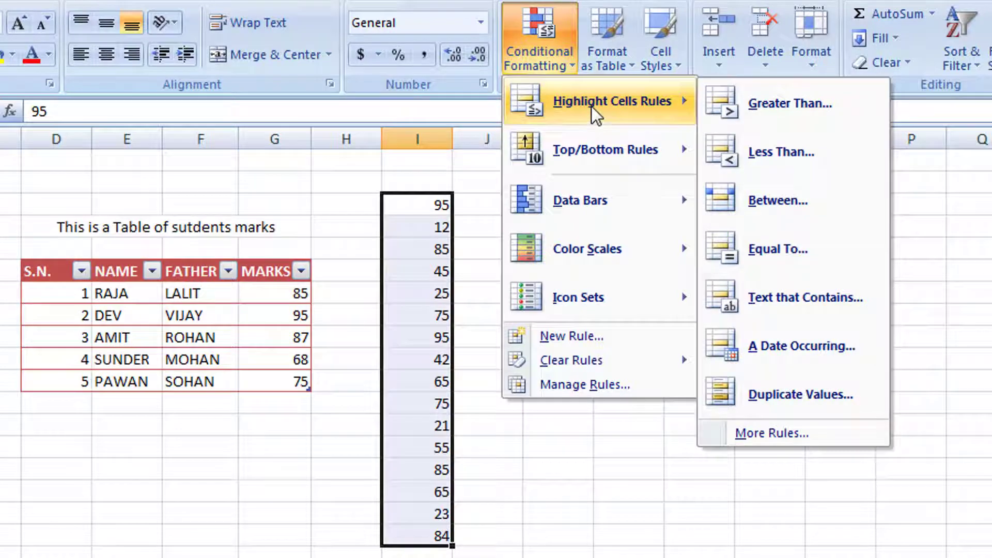
left_click(765, 153)
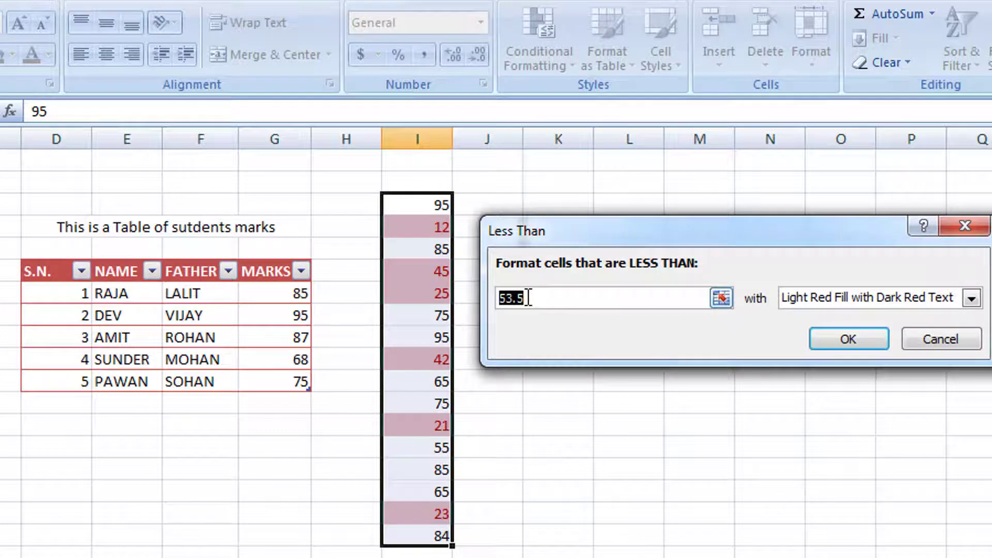
type("50")
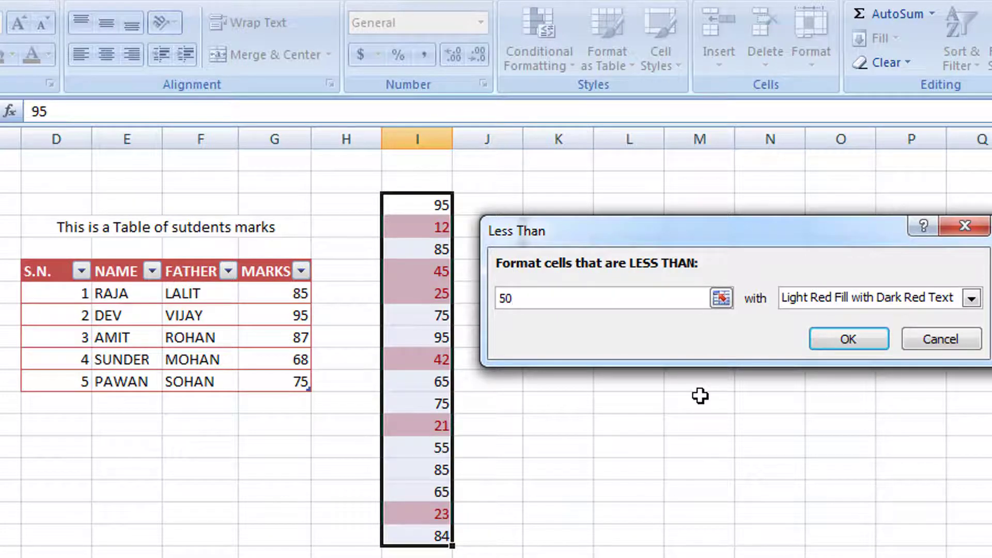
left_click(948, 341)
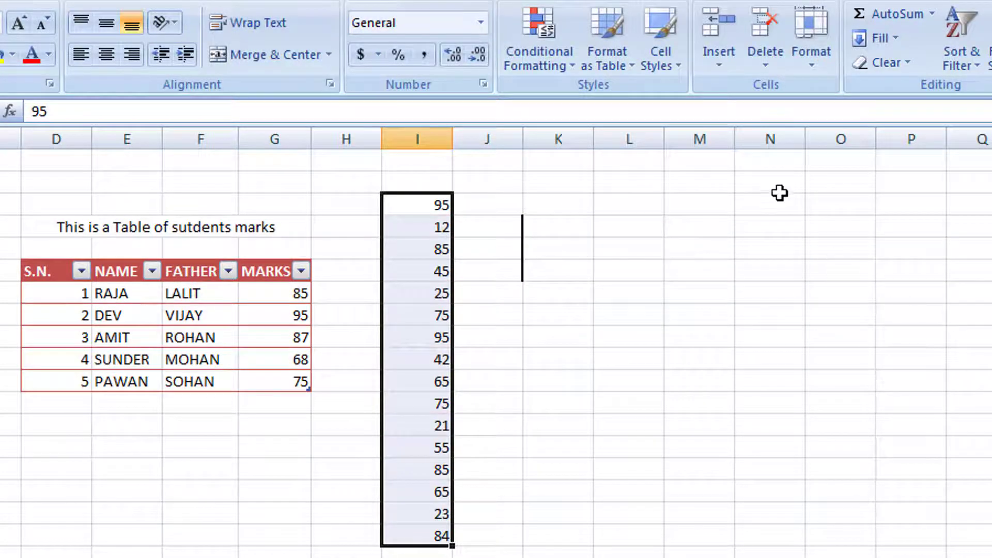
Step: Start a Between highlight rule on I3:I18, trying a lower limit of 50 before setting it to 60
left_click(563, 62)
mouse_move(613, 93)
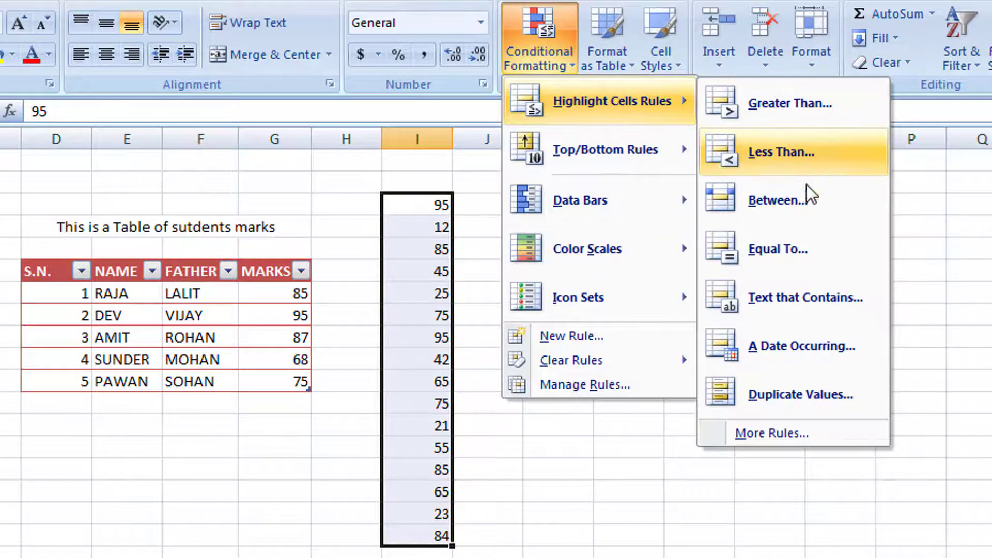
left_click(801, 199)
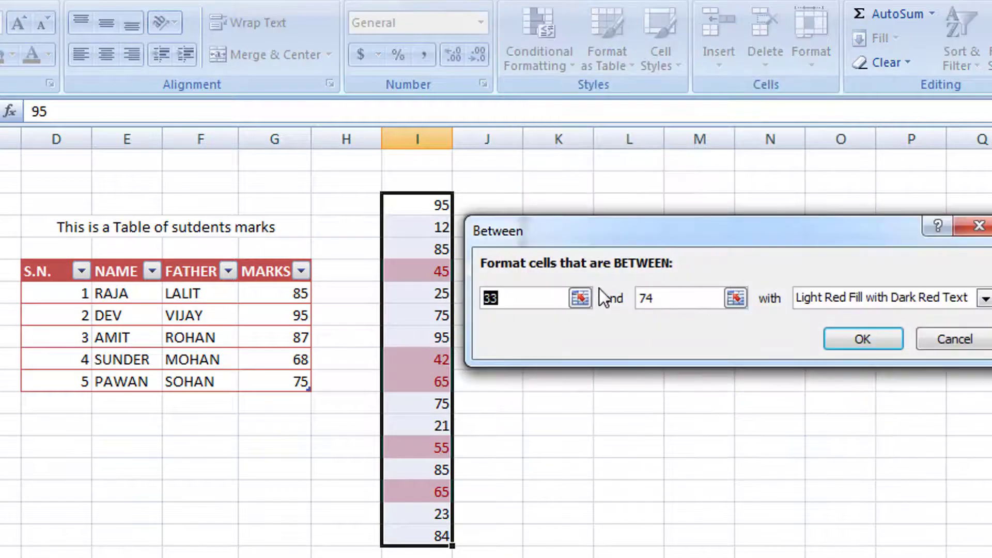
type("50")
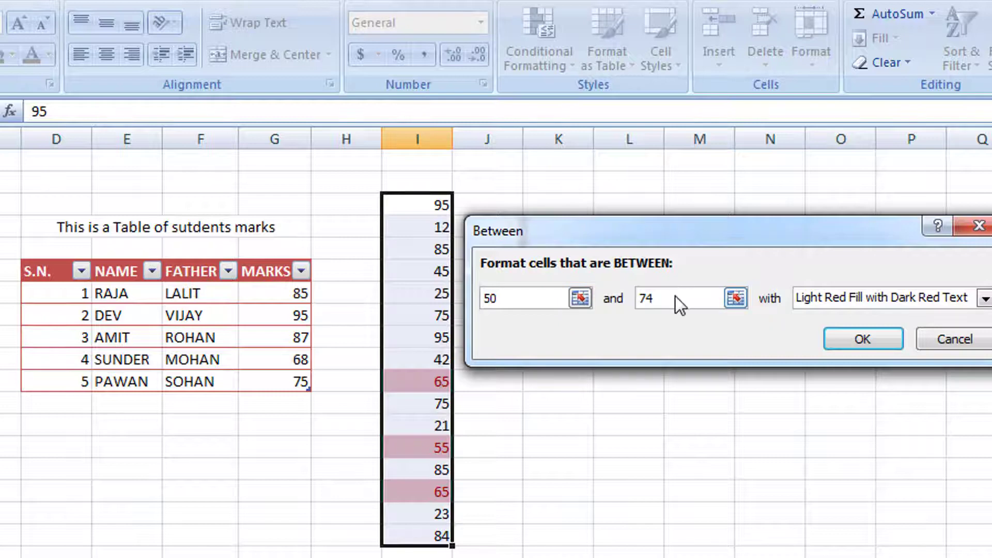
left_click_drag(520, 299, 449, 300)
type("60")
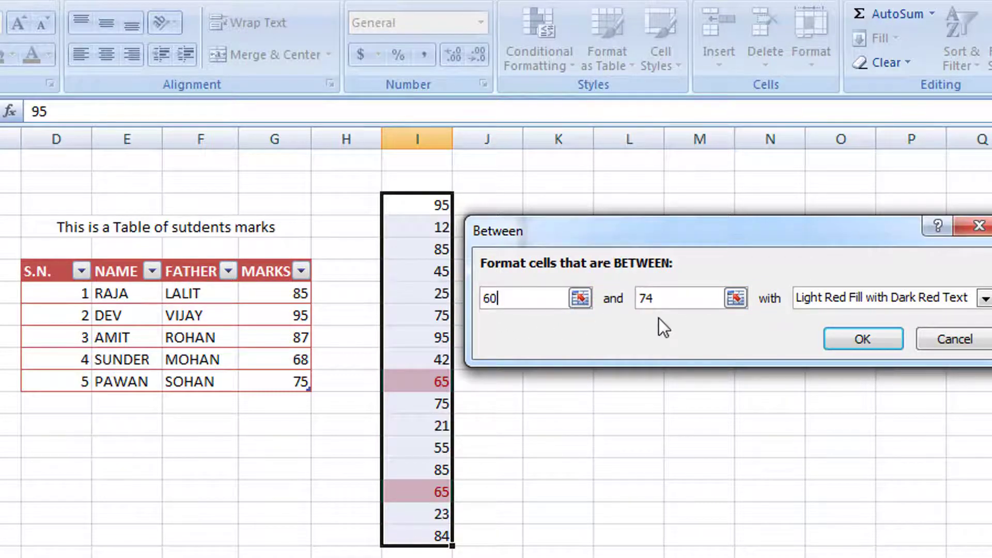
key("BackSpace")
key("BackSpace")
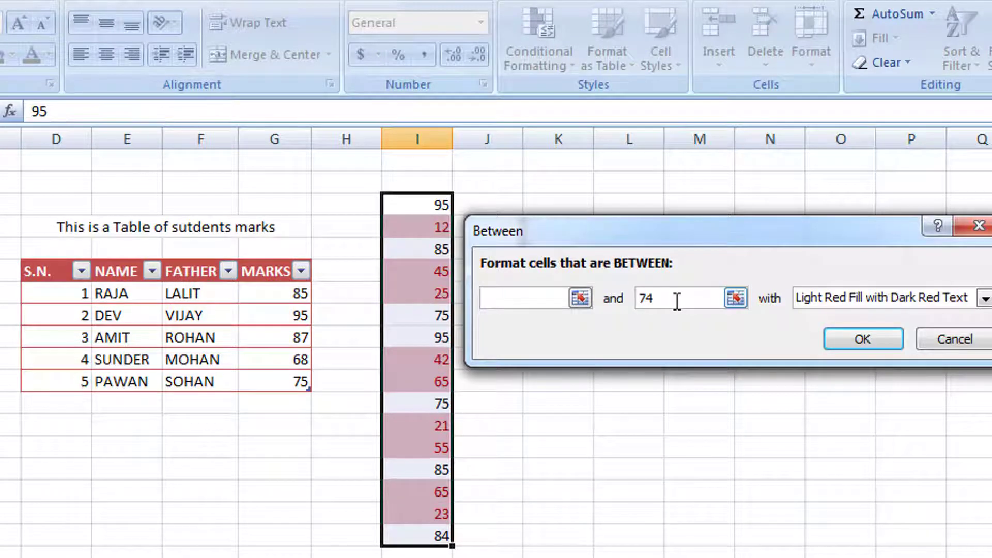
type("60")
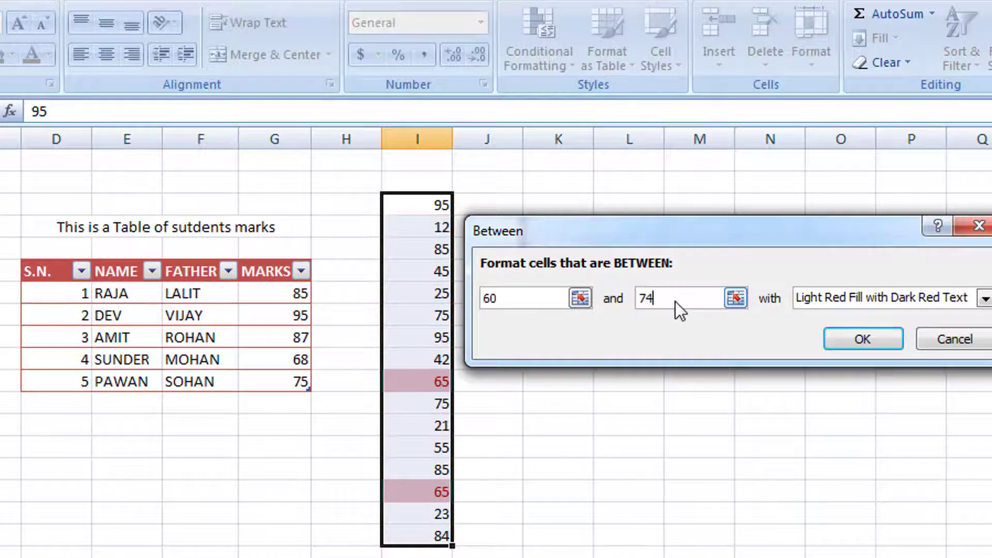
Step: Set the Between rule's upper limit to 80 to preview the highlighting, then cancel the rule
left_click(676, 302)
type("8")
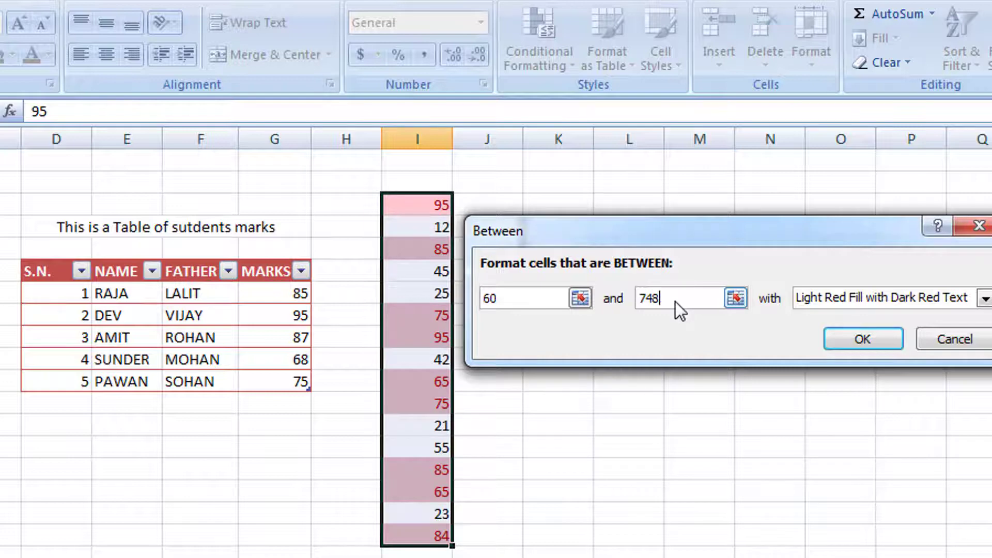
key("BackSpace")
key("BackSpace")
key("BackSpace")
type("80")
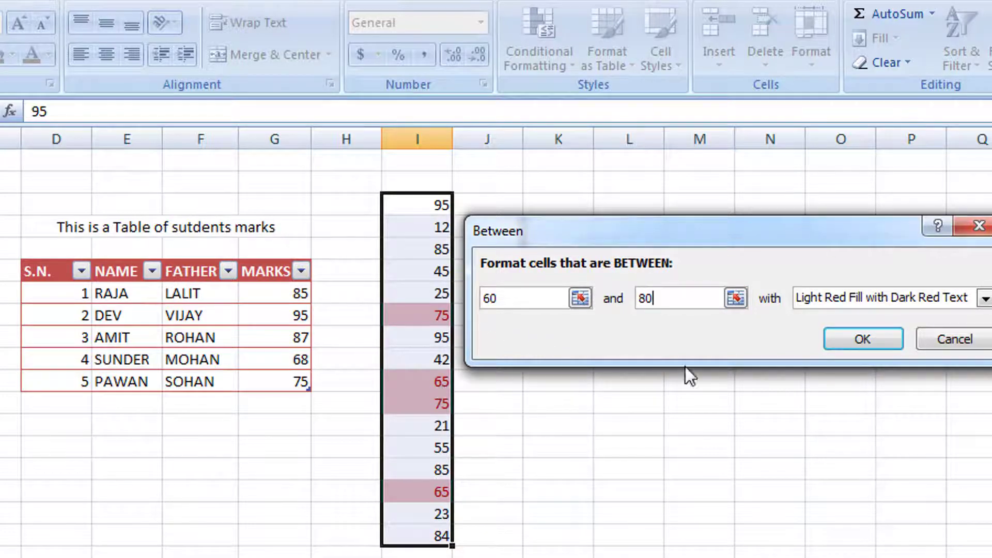
left_click(938, 339)
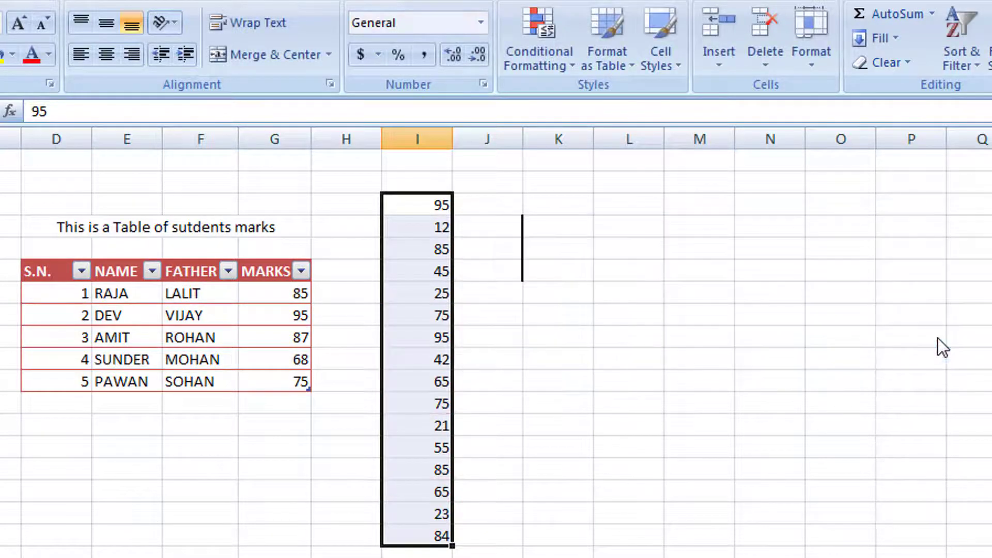
Step: Preview a Duplicate Values highlight rule with Light Red Fill with Dark Red Text on I3:I18, then cancel it
left_click(568, 64)
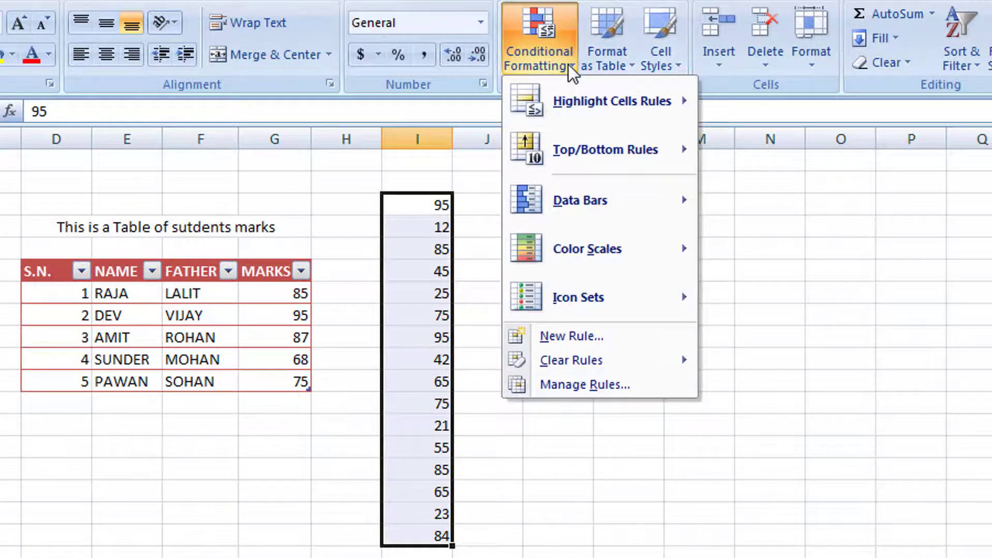
mouse_move(650, 117)
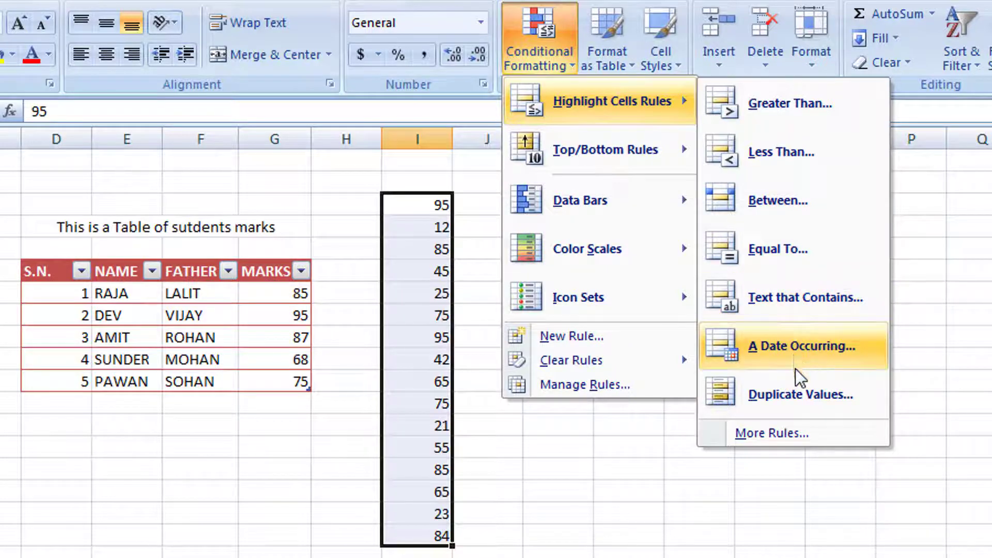
left_click(800, 396)
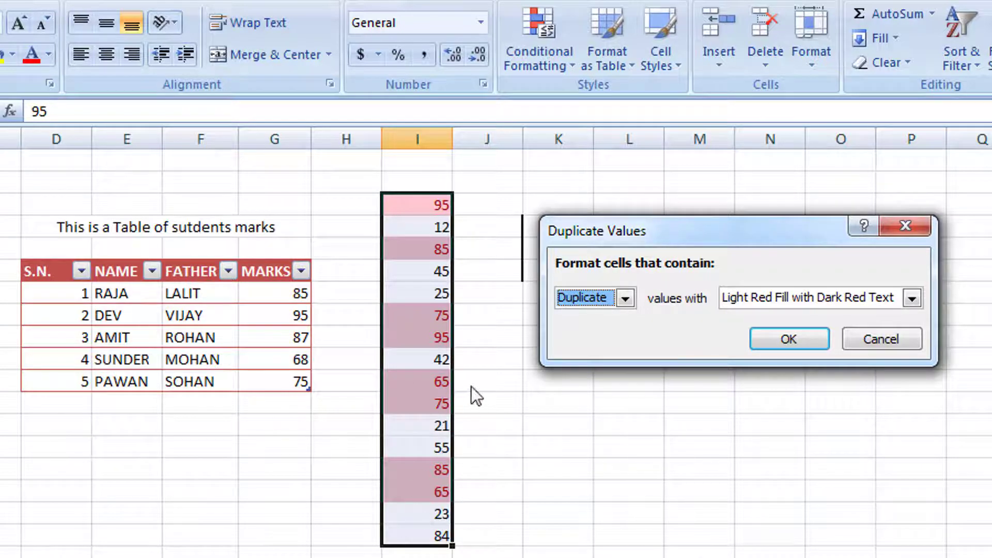
left_click(905, 336)
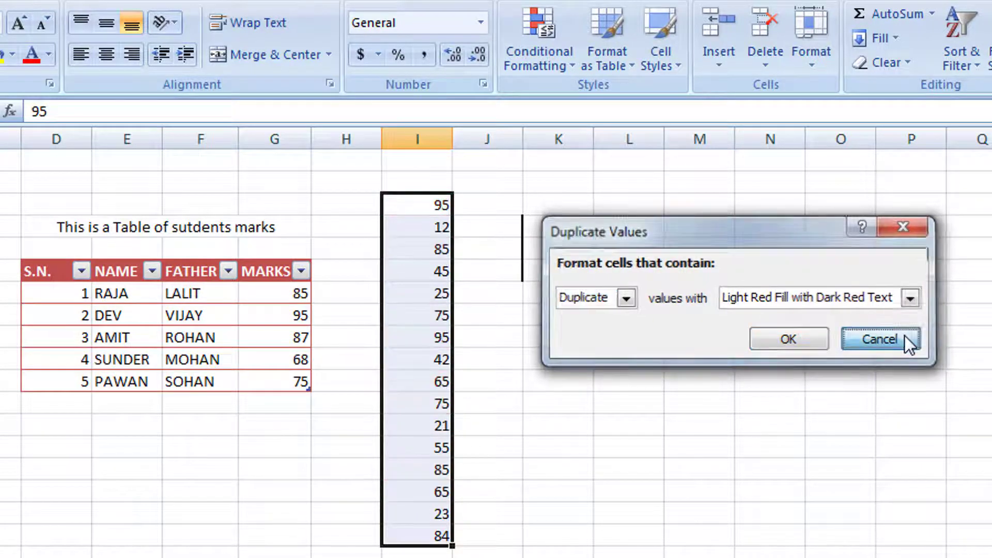
Step: Preview a Text That Contains rule for "ha" on the FATHER column entries of the marks table, then cancel it
left_click(748, 293)
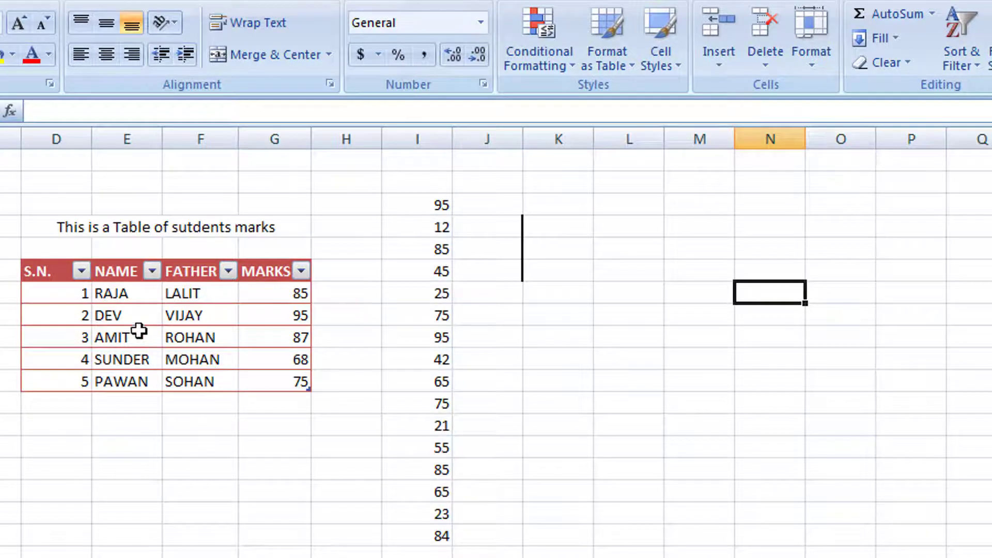
left_click_drag(118, 294, 122, 382)
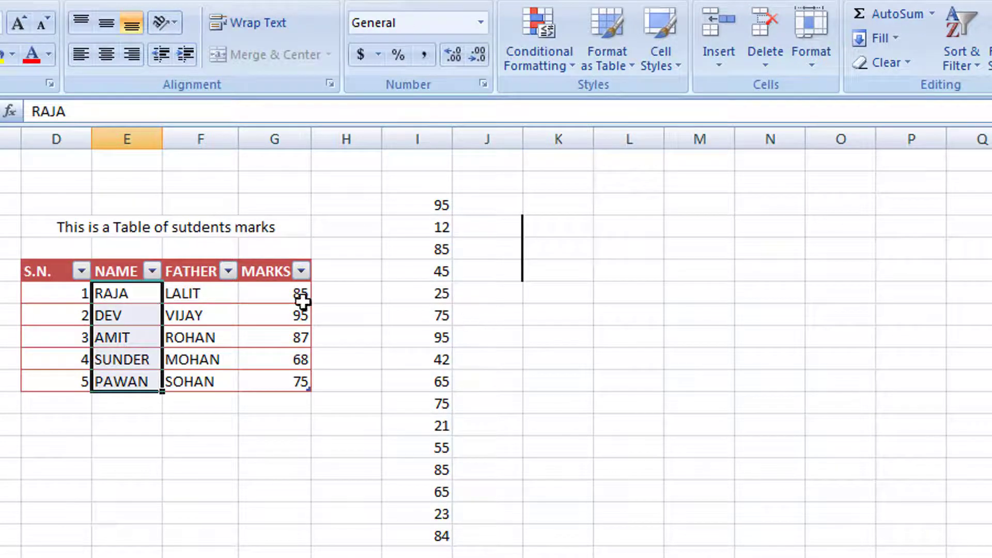
left_click(187, 290)
left_click_drag(187, 290, 186, 380)
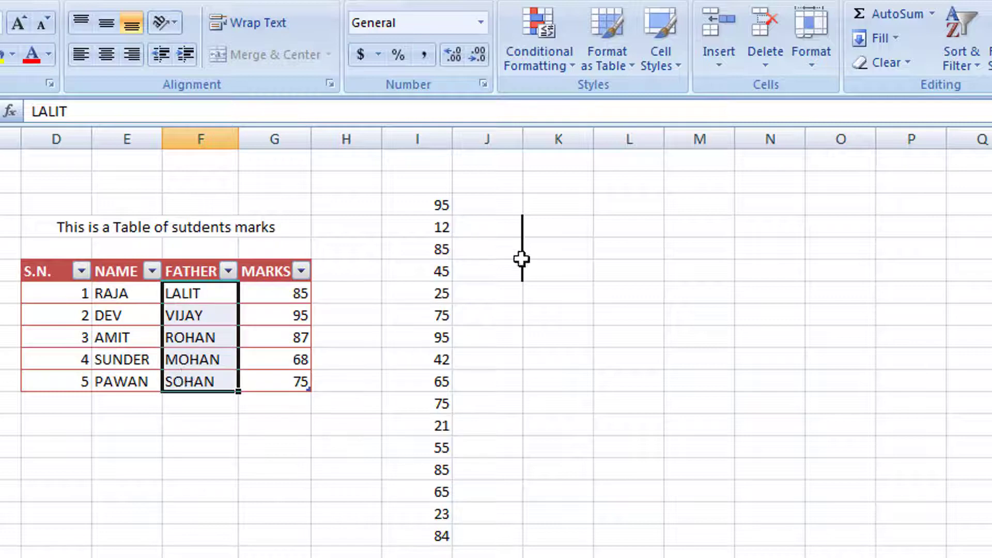
left_click(554, 57)
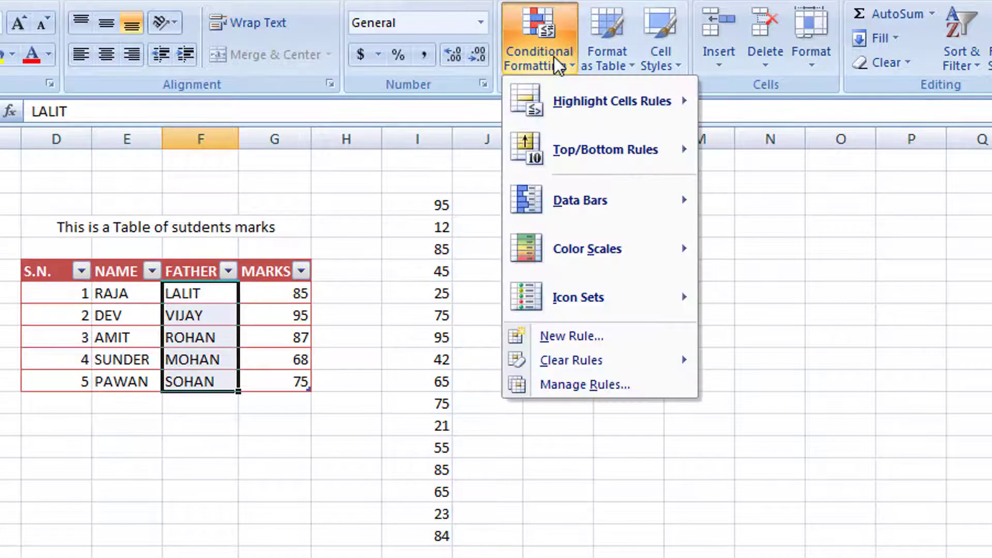
mouse_move(618, 106)
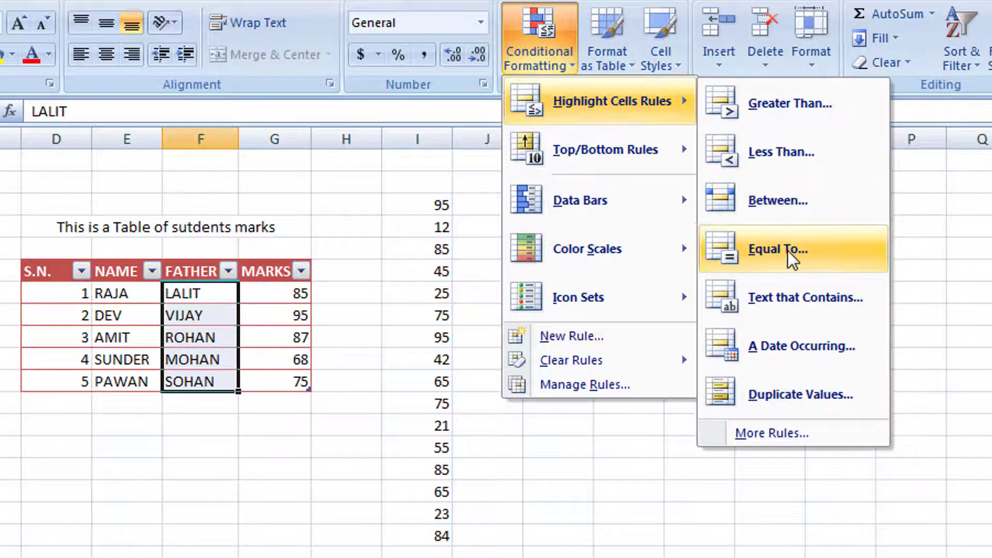
left_click(800, 297)
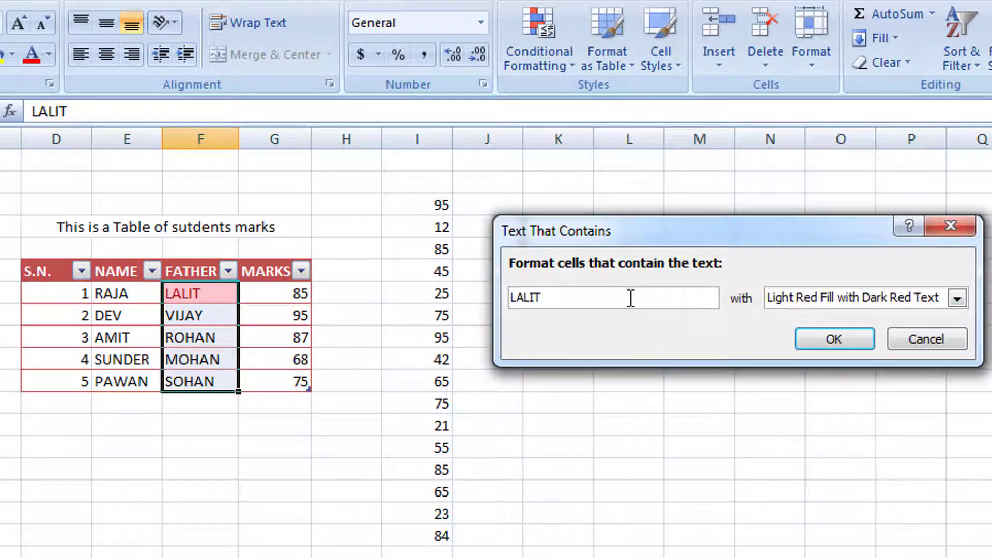
left_click_drag(546, 298, 507, 302)
type("ha")
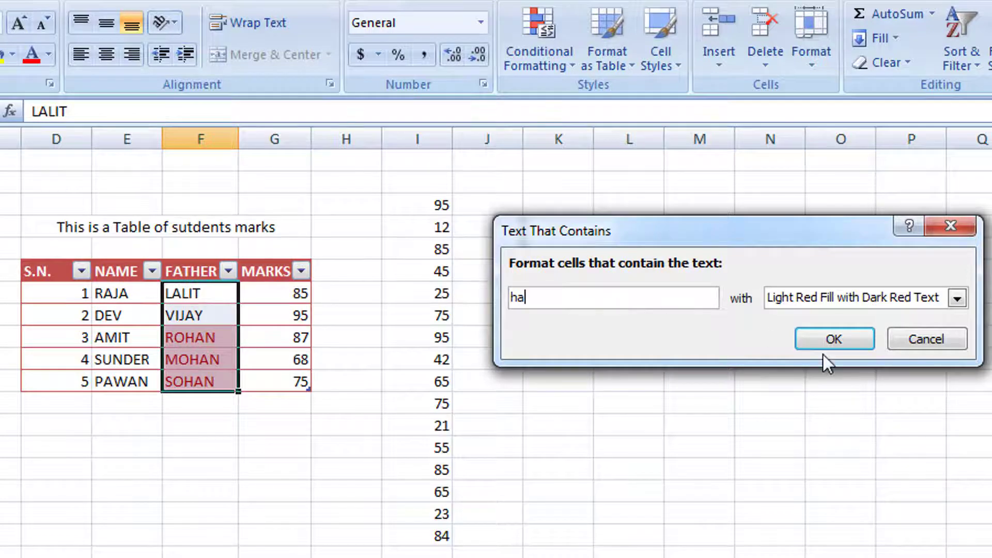
left_click(935, 345)
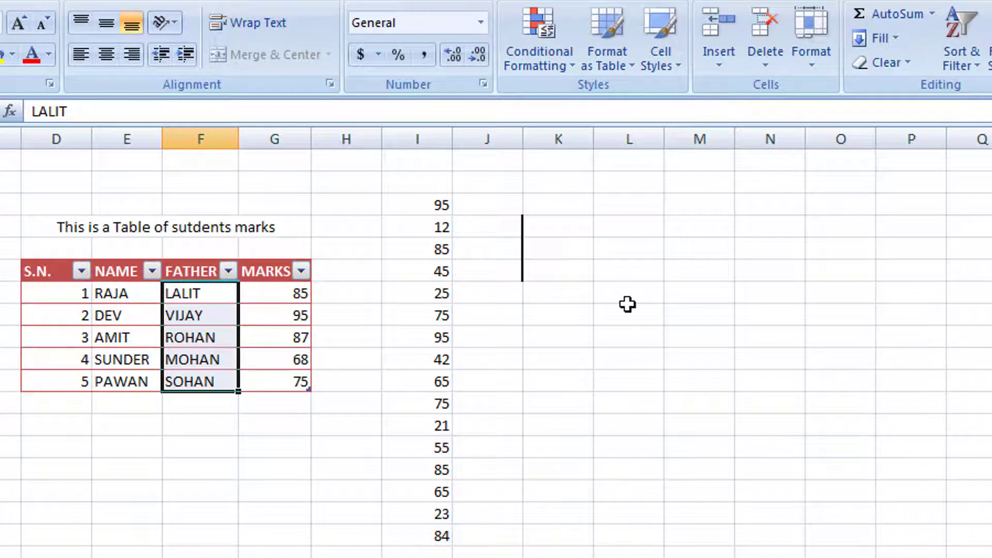
Step: Preview a Top 10 Items rule with Light Red Fill with Dark Red Text on the numbers in I3:I18, then cancel it
left_click_drag(434, 206, 437, 531)
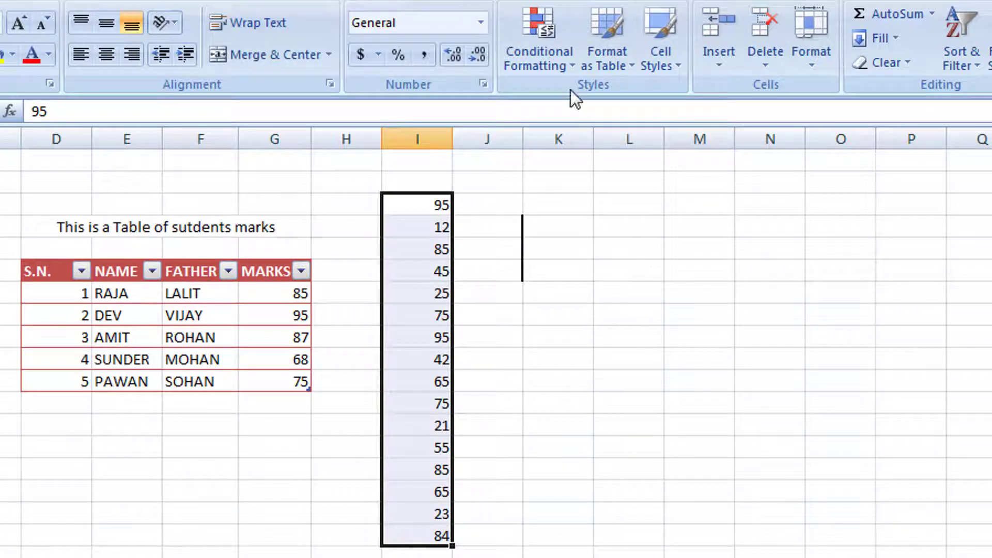
left_click(574, 61)
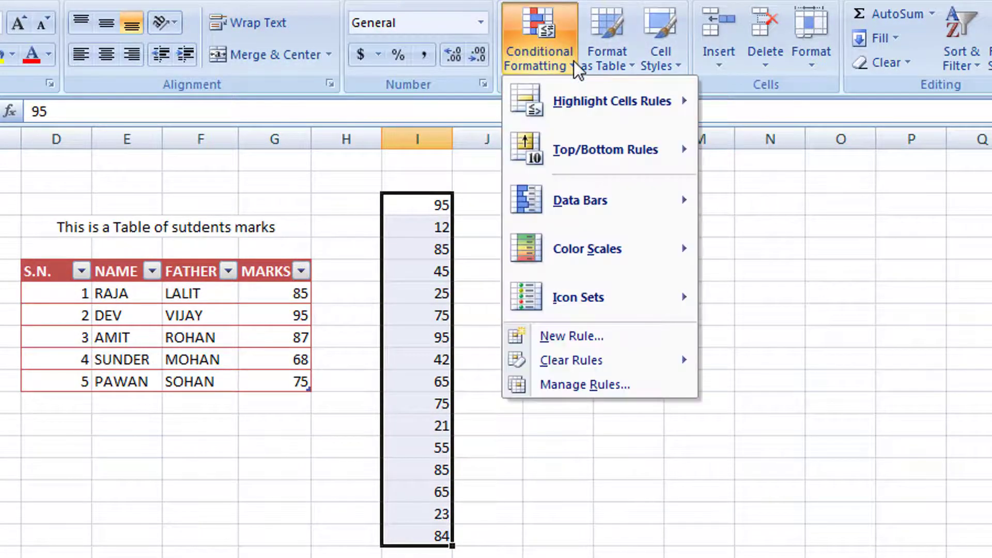
mouse_move(604, 147)
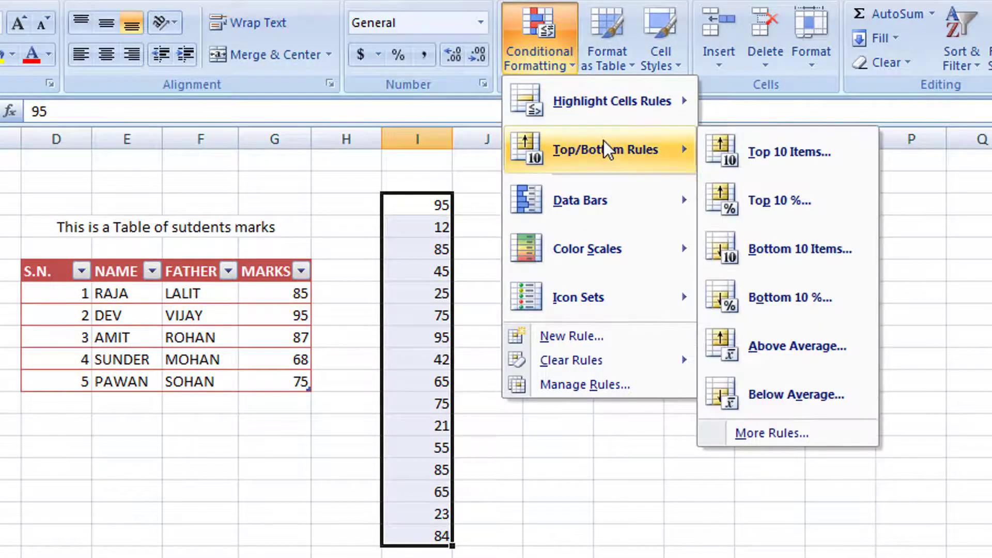
left_click(762, 153)
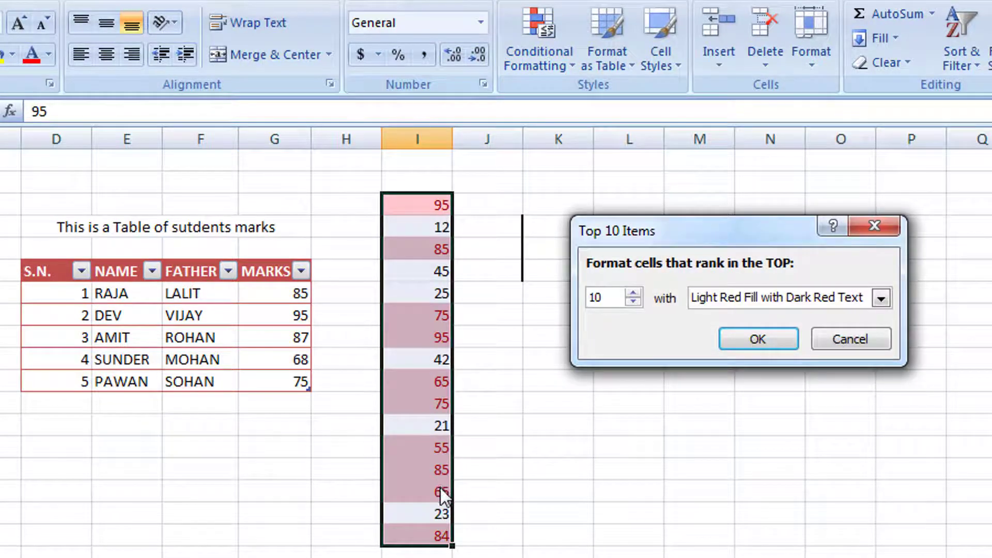
left_click(853, 339)
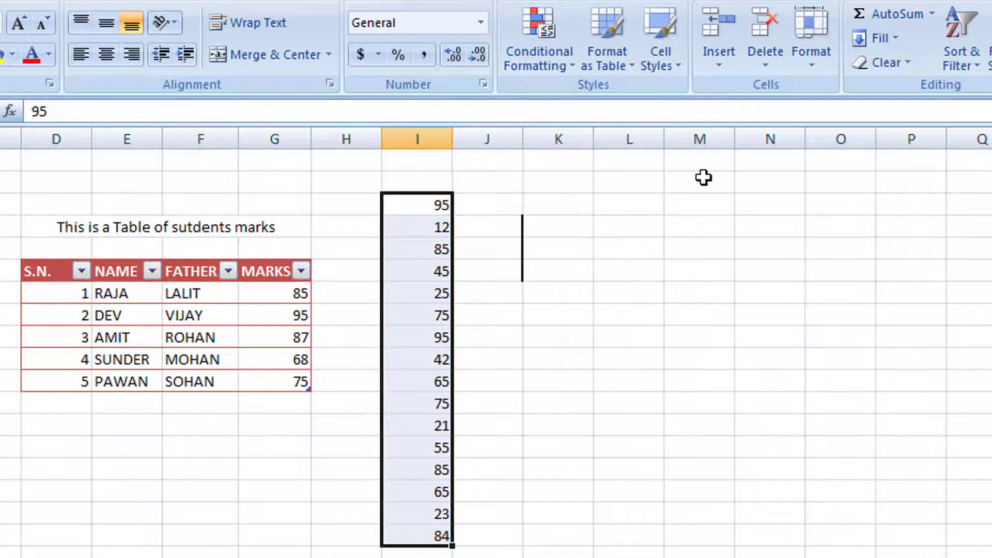
Step: Preview a Top 10% rule with Light Red Fill with Dark Red Text on I3:I18, then cancel it
left_click(550, 67)
mouse_move(600, 146)
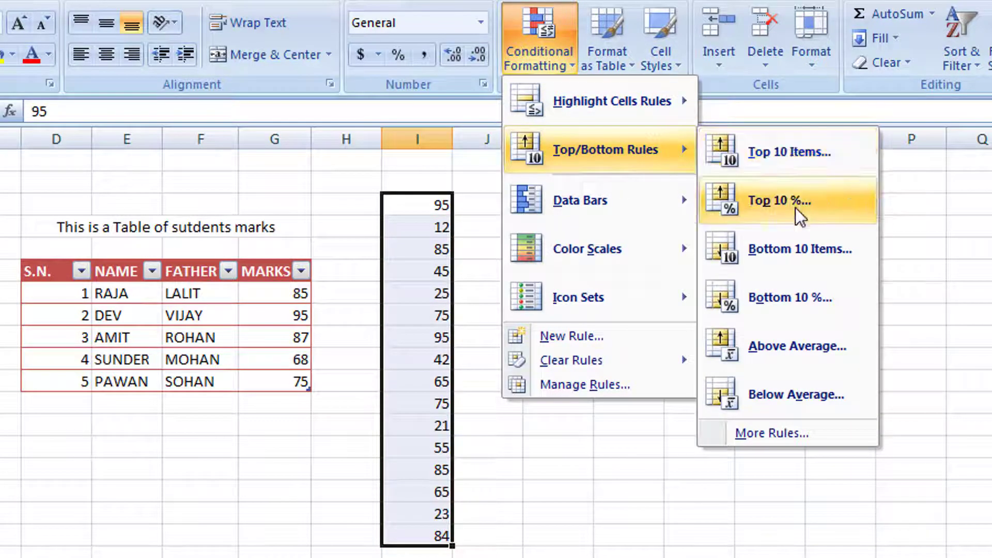
mouse_move(646, 249)
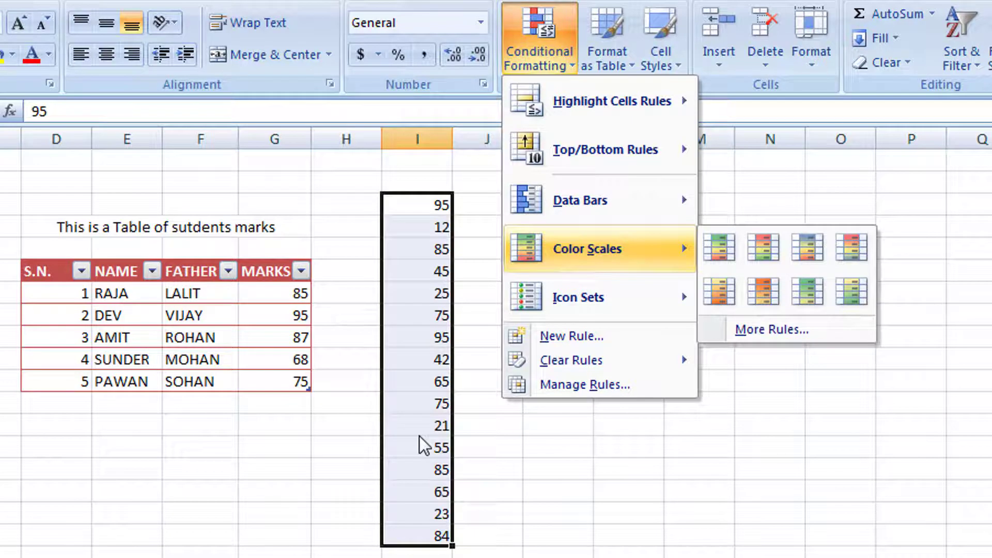
mouse_move(666, 112)
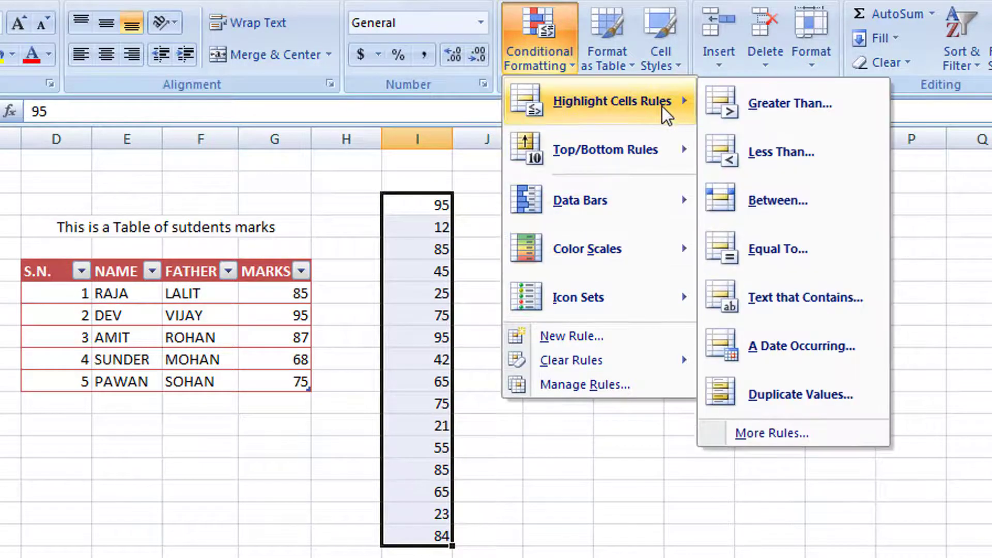
mouse_move(677, 150)
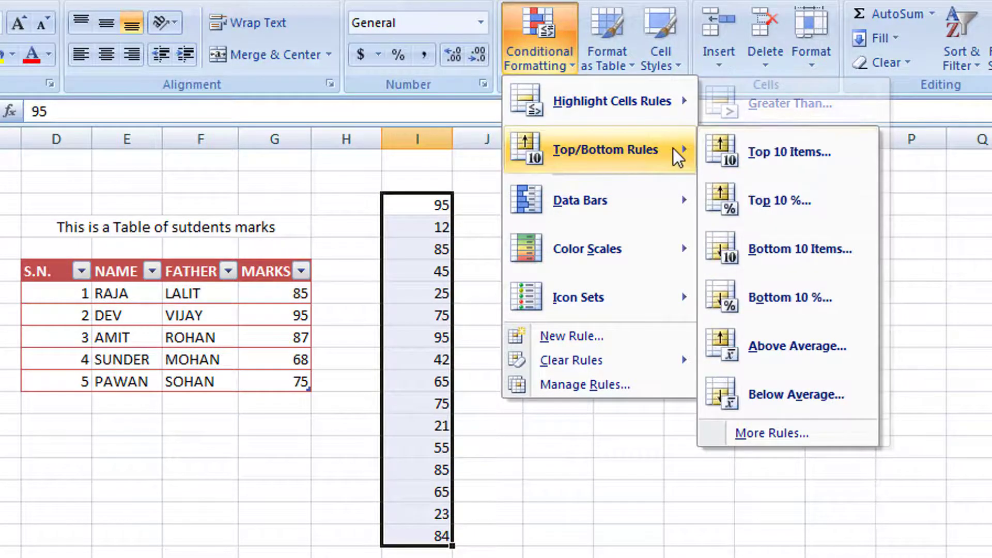
left_click(780, 191)
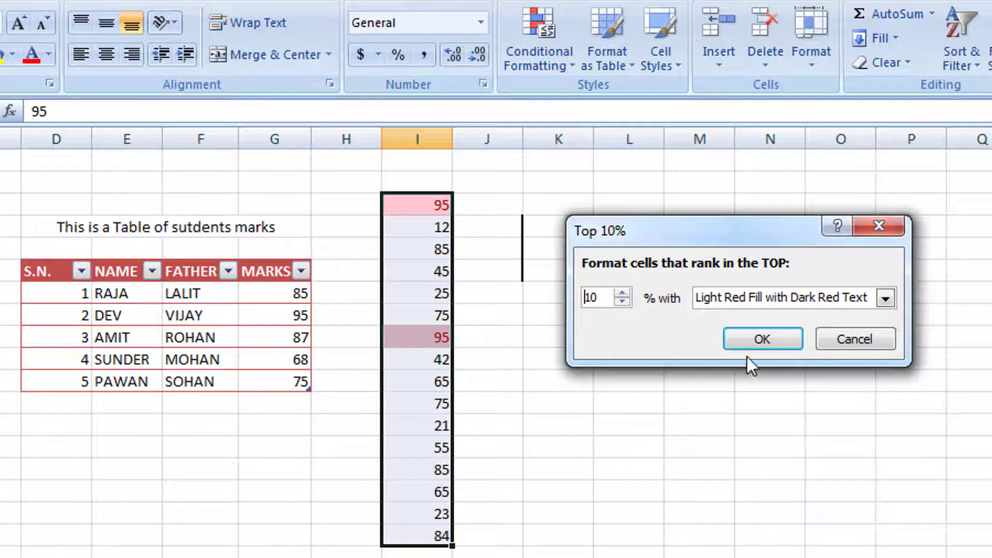
left_click(876, 342)
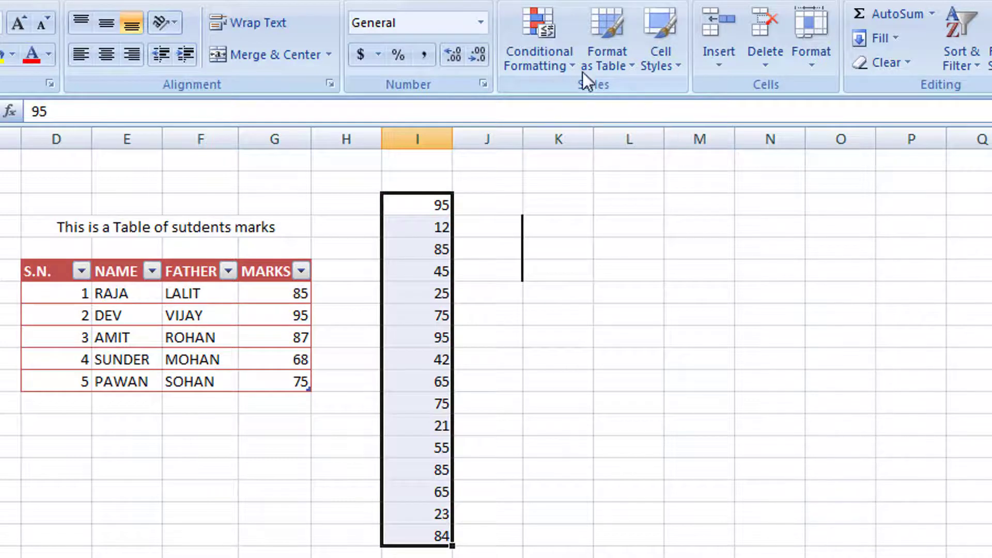
Step: Preview data bars on I3:I18, then apply the Green-Yellow-Red color scale to the range
left_click(567, 64)
mouse_move(600, 142)
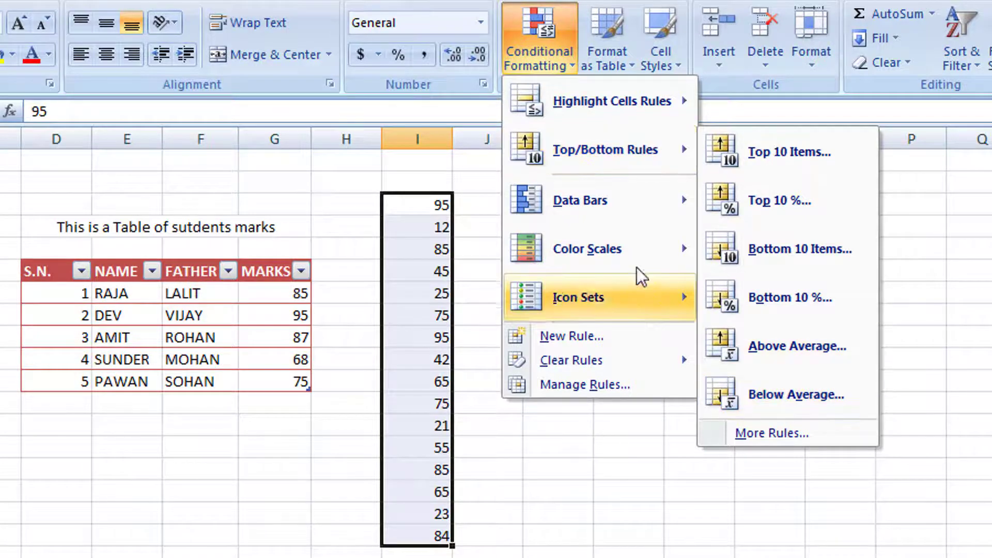
mouse_move(615, 209)
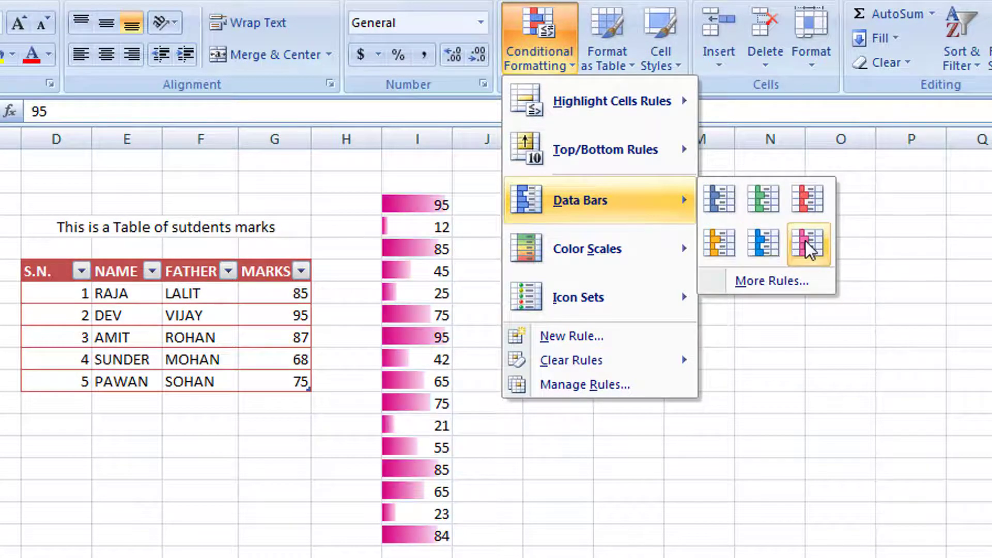
mouse_move(654, 253)
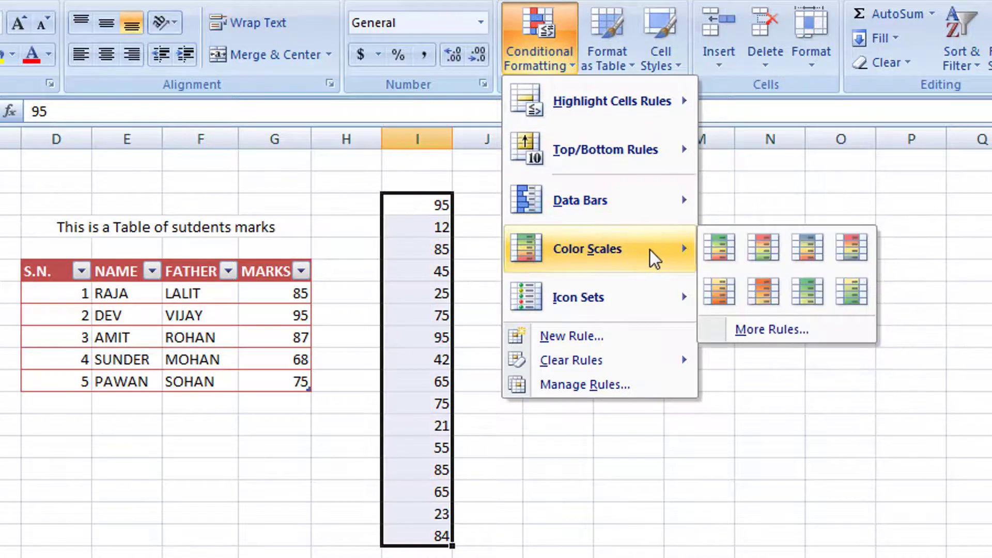
left_click(727, 246)
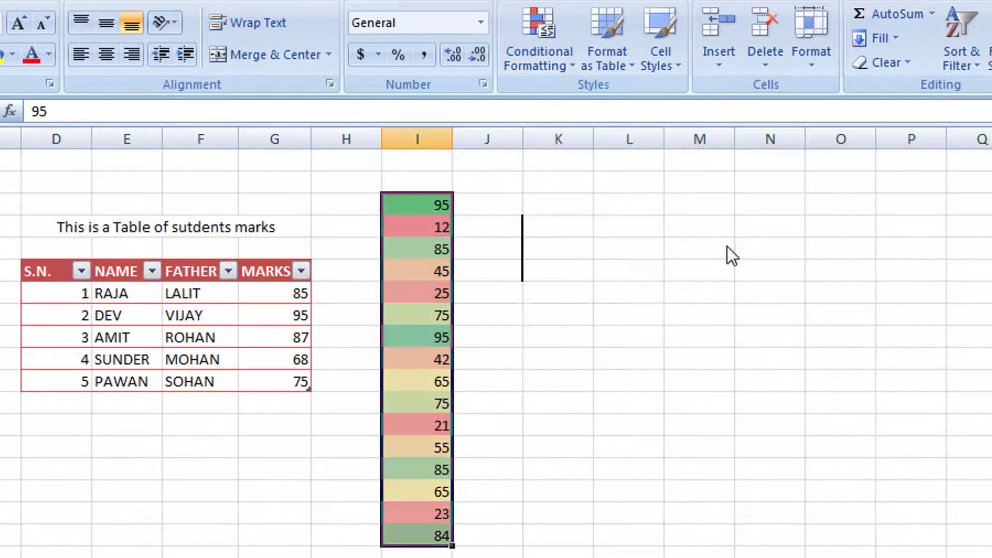
left_click(525, 337)
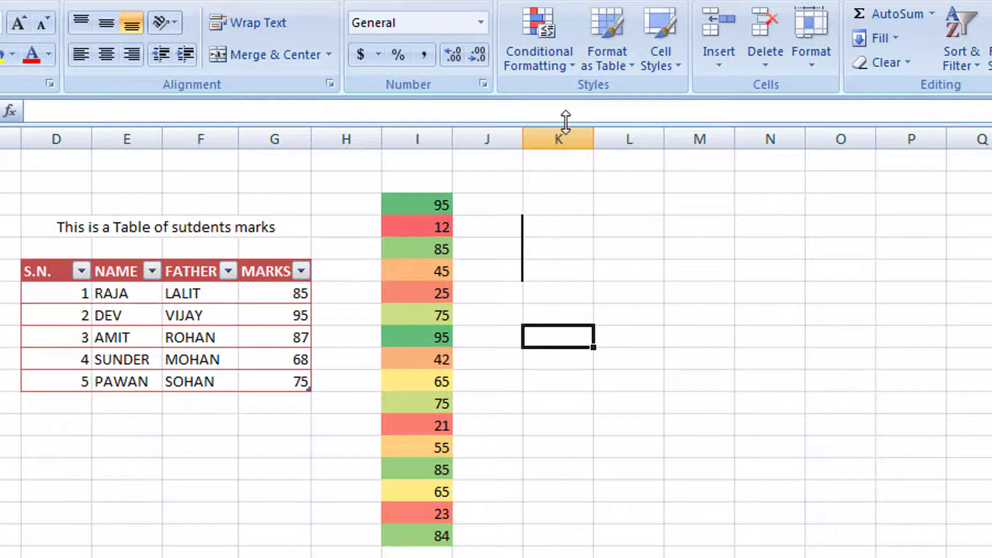
Step: Undo the color scale applied to the numbers in I3:I18
left_click_drag(427, 198, 432, 527)
key("ctrl+z")
key("ctrl+z")
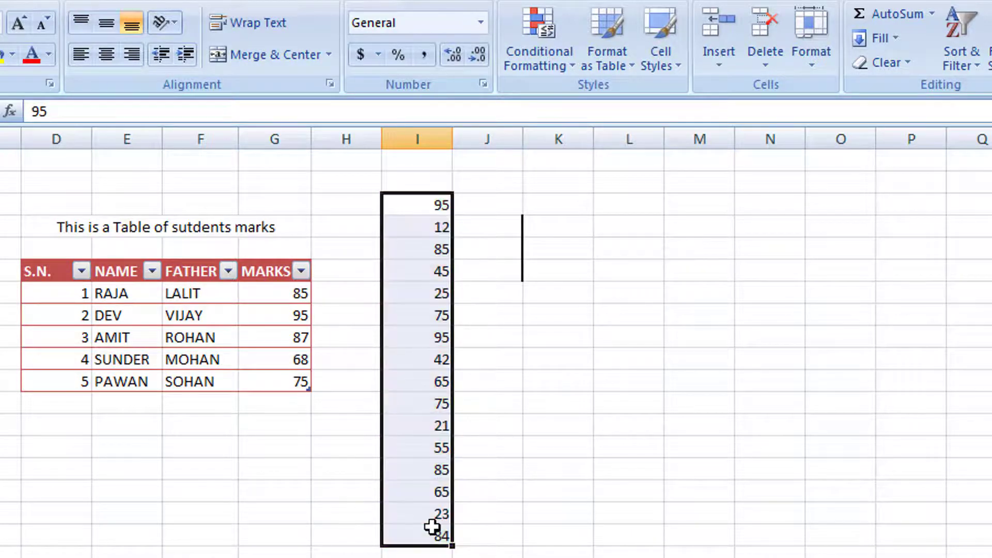
key("ctrl+y")
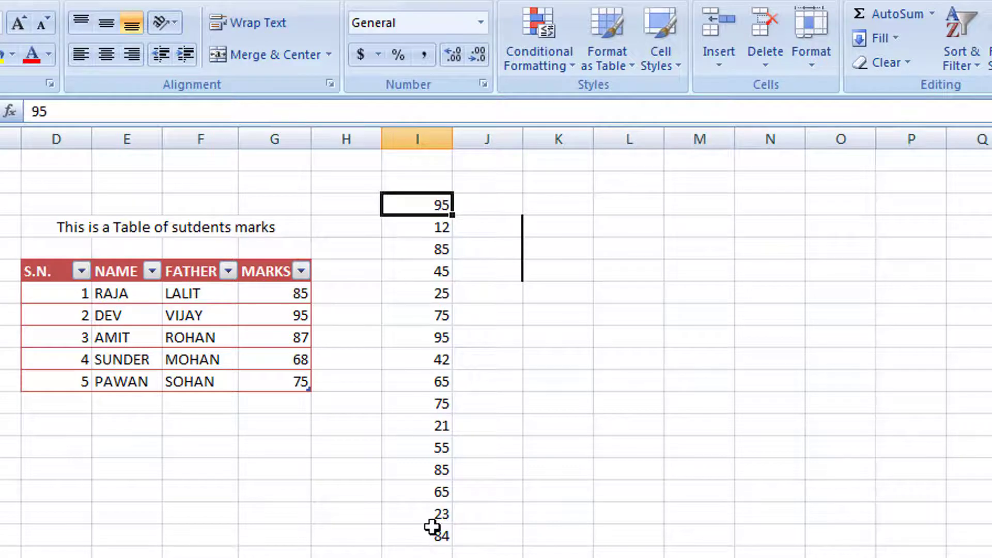
Step: Look through the conditional formatting options for I3:I18, including the icon sets, without applying any
left_click(630, 321)
left_click_drag(423, 207, 405, 528)
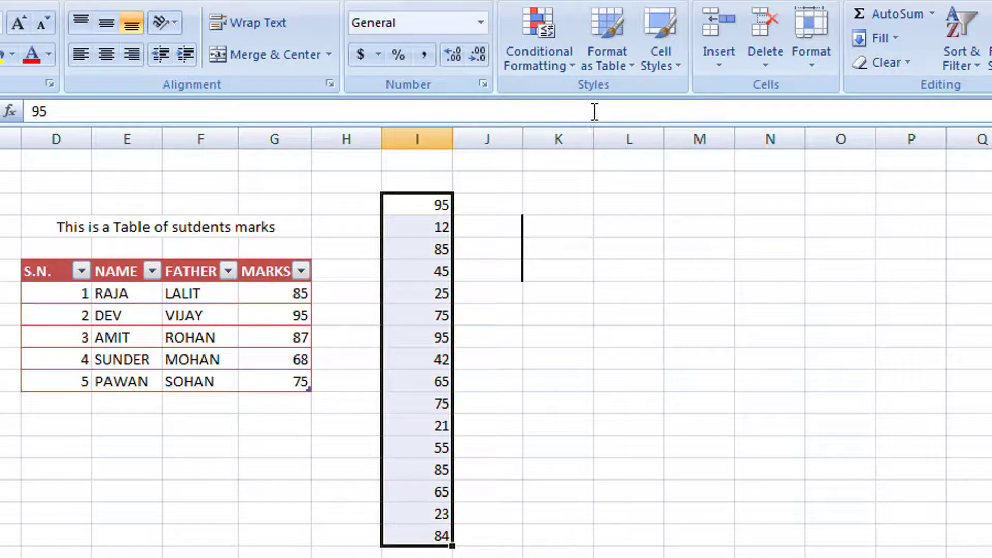
left_click(571, 69)
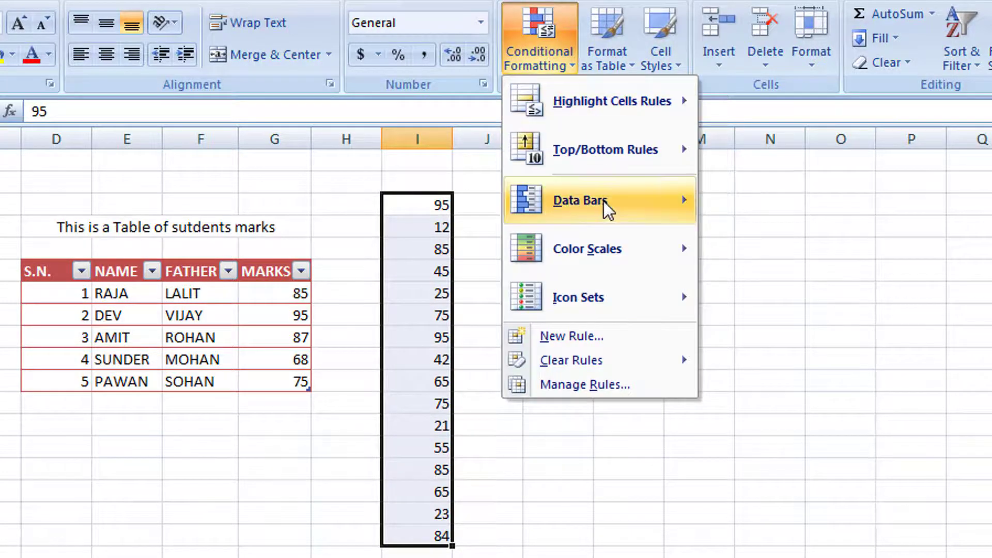
mouse_move(606, 303)
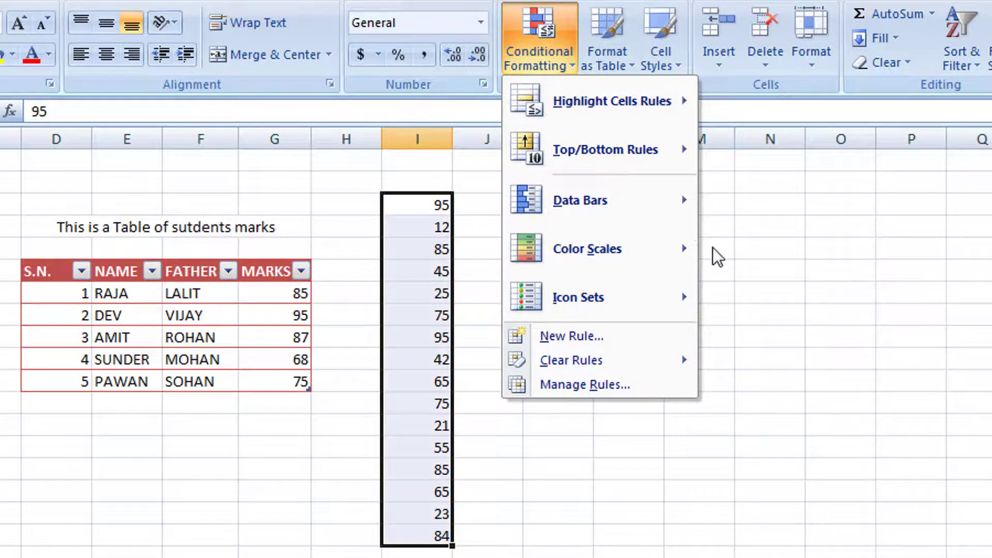
left_click(846, 287)
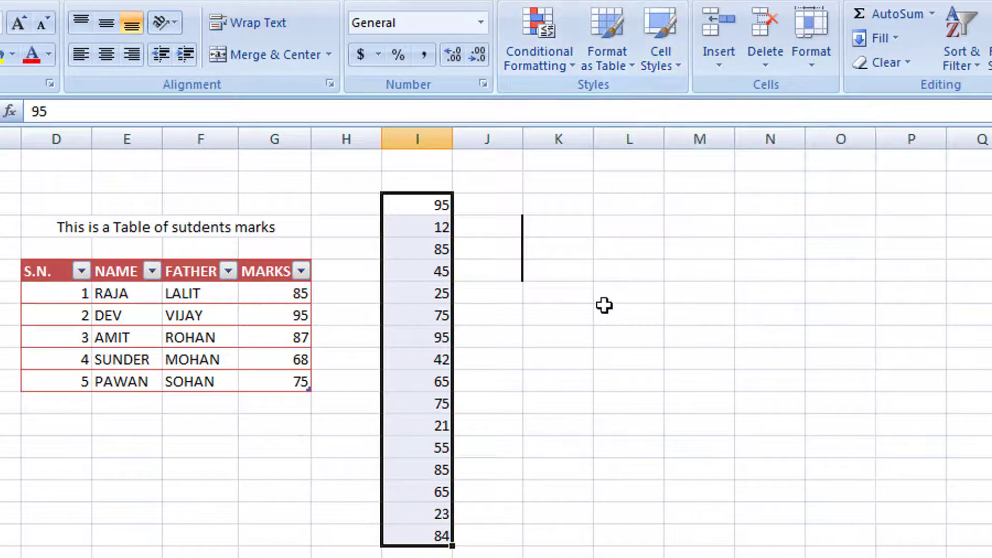
Step: Enter INFOZEALOT in cell M4 and widen column M to fit the text
left_click(689, 231)
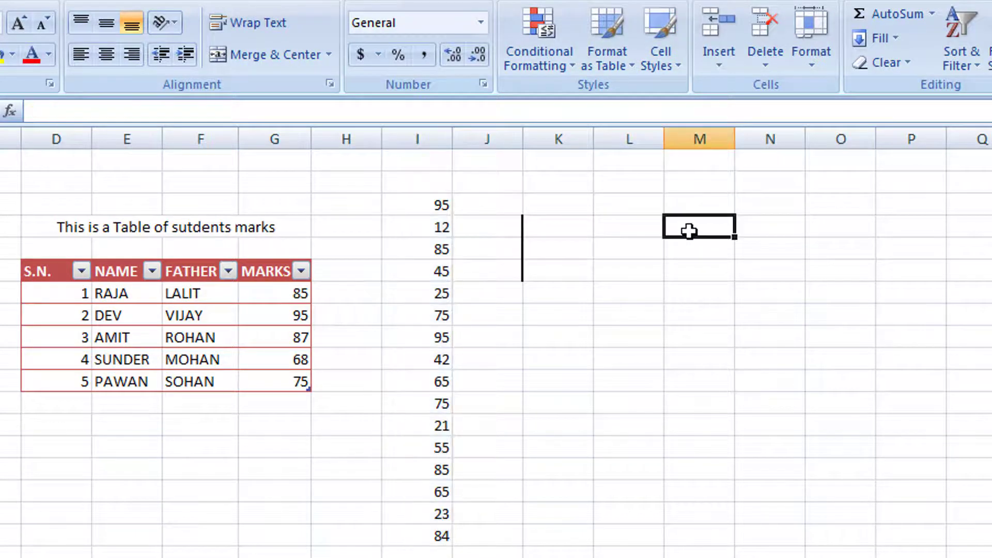
type("INF")
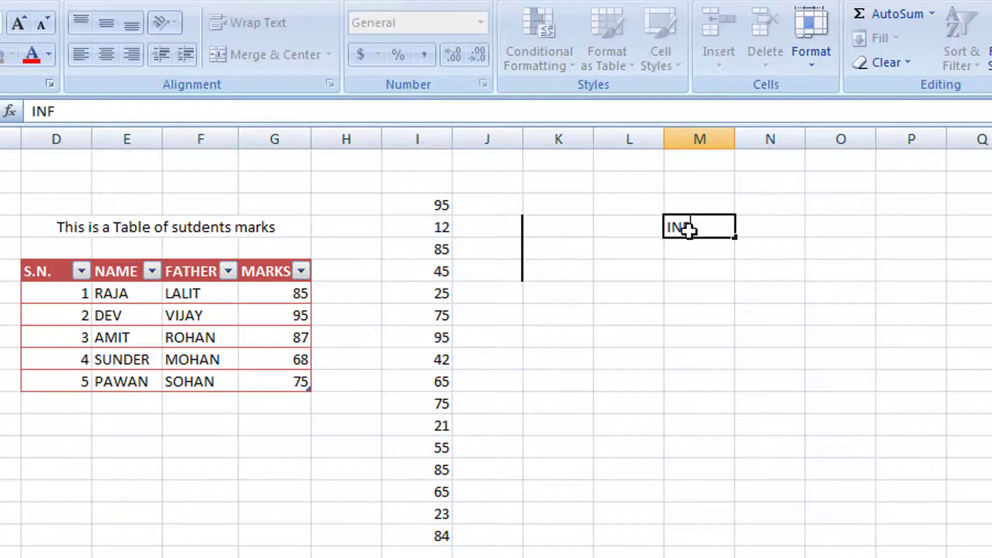
type("OZEALOT")
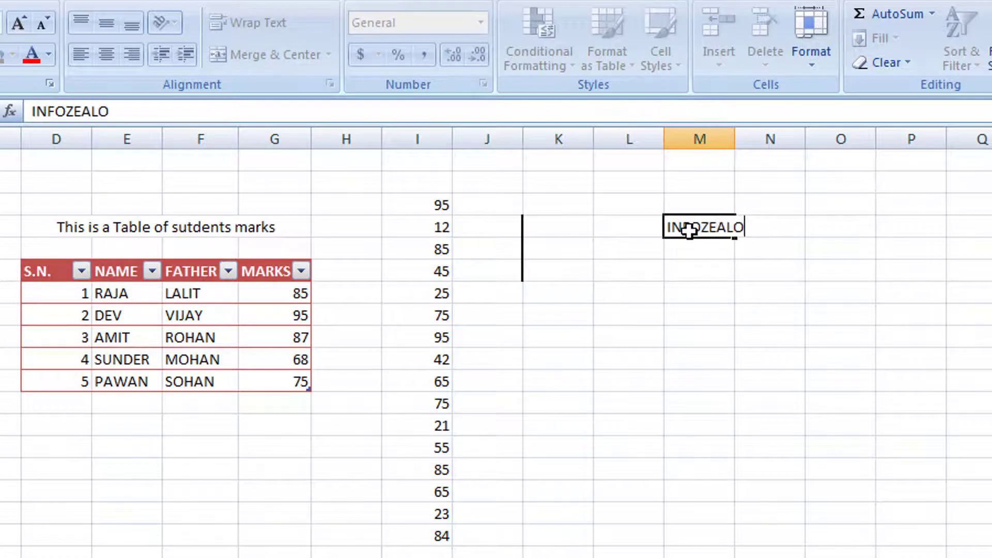
left_click(825, 273)
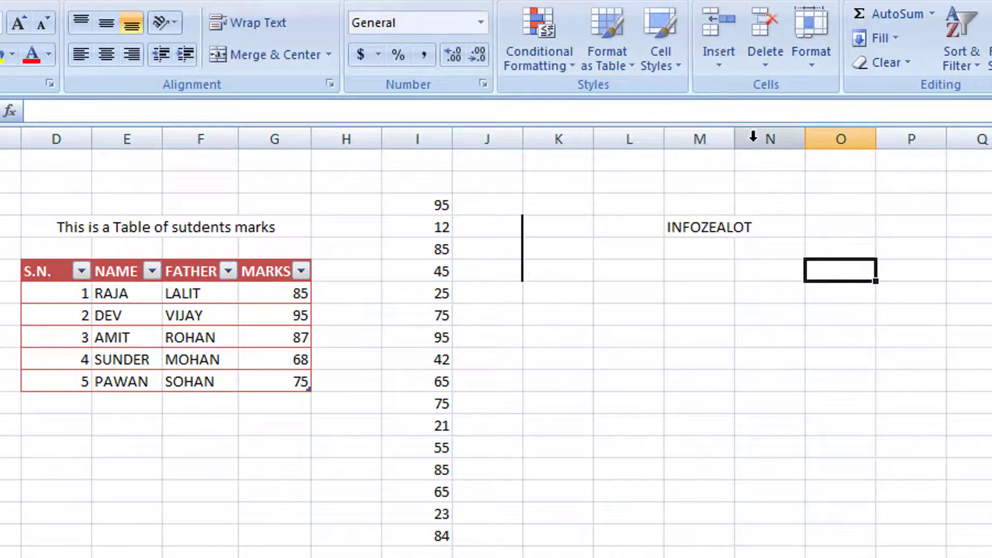
left_click_drag(736, 139, 765, 138)
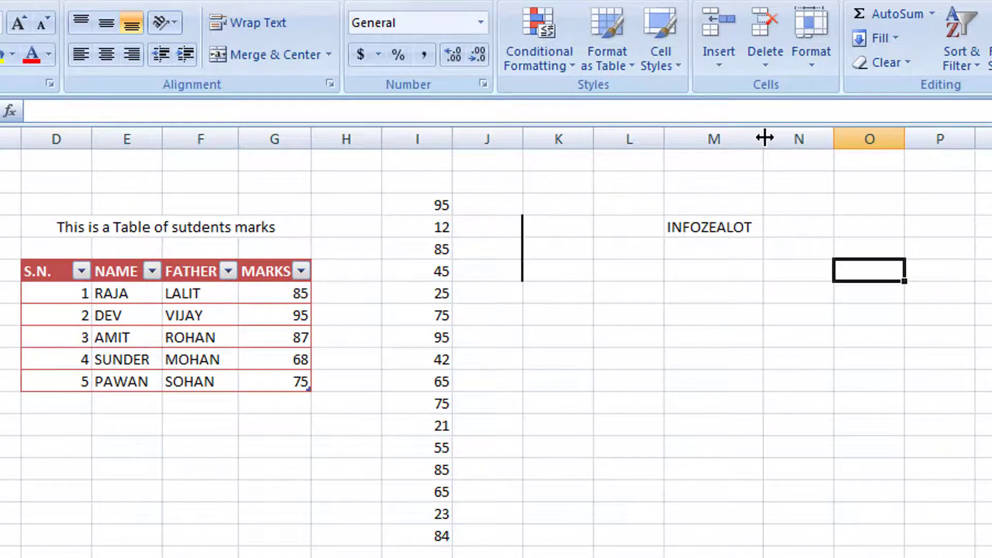
Step: Apply the Good cell style to the INFOZEALOT text in M4
left_click(714, 230)
left_click(681, 67)
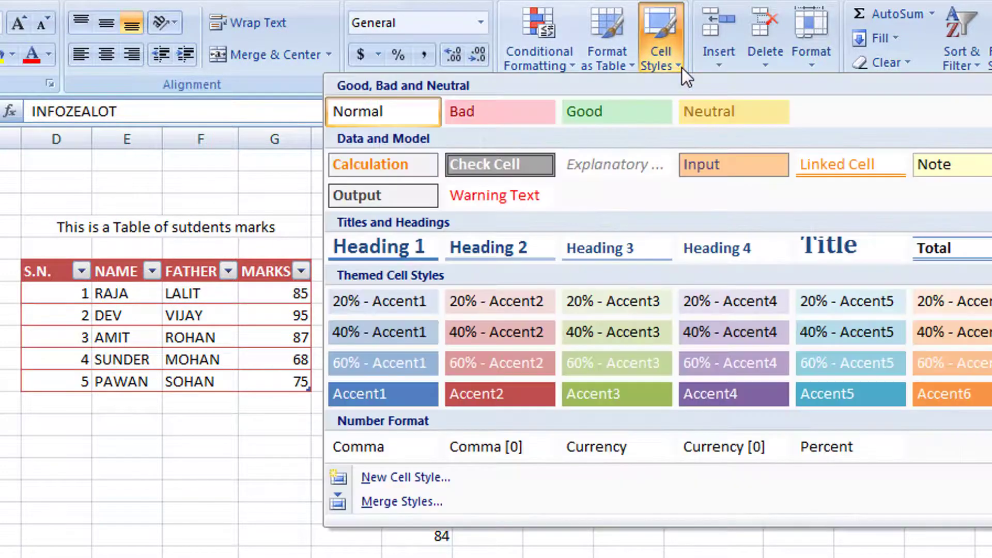
left_click(623, 108)
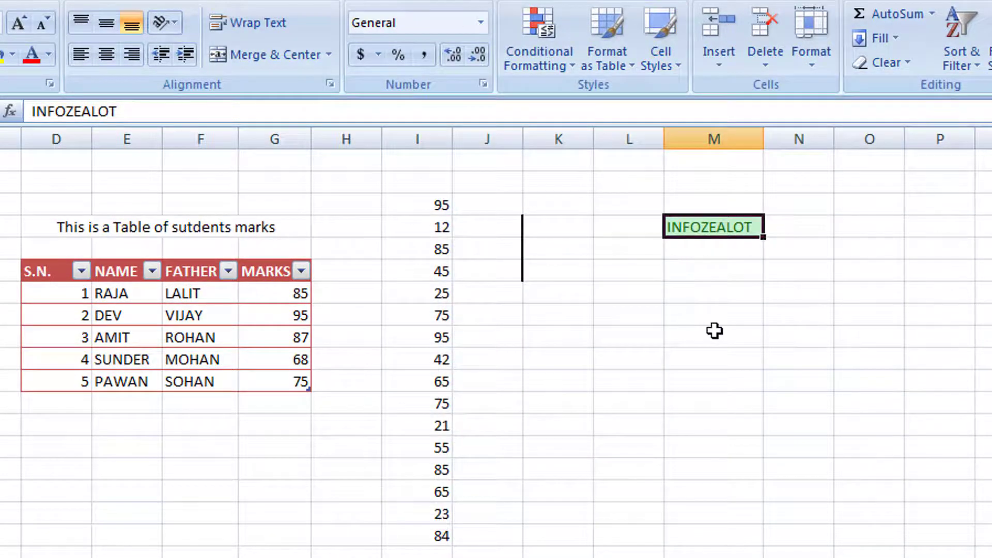
left_click(714, 332)
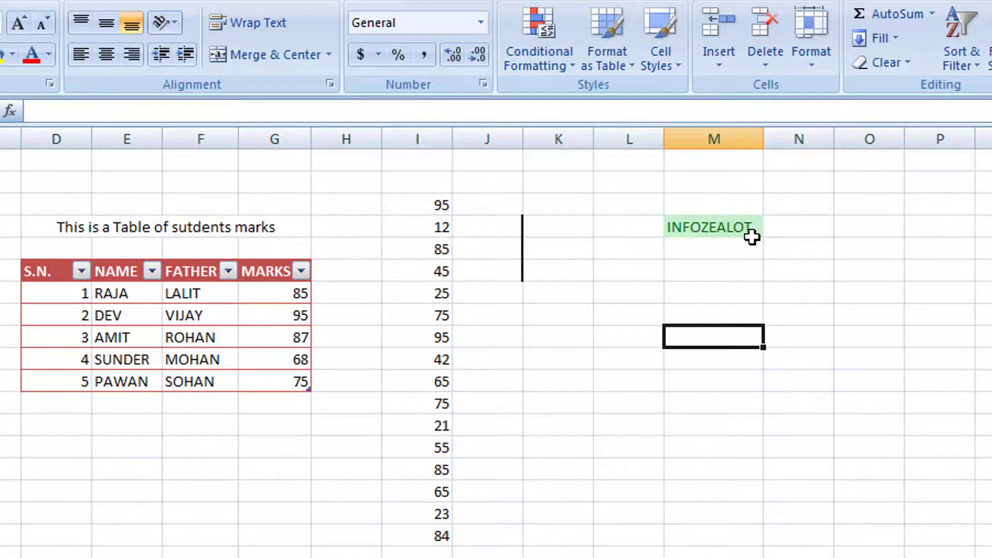
Step: Enter a second INFOZEALOT text in cell M7
left_click(710, 291)
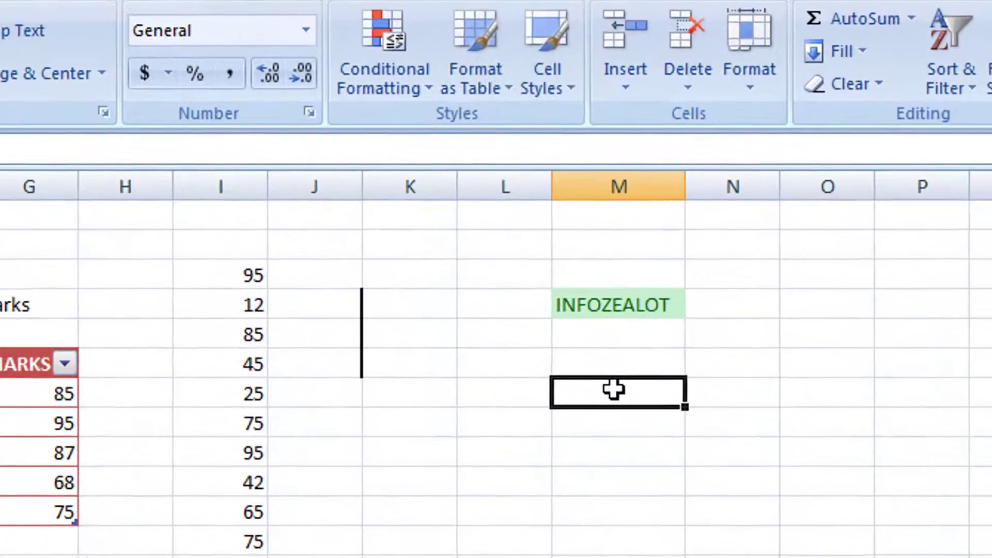
type("IN")
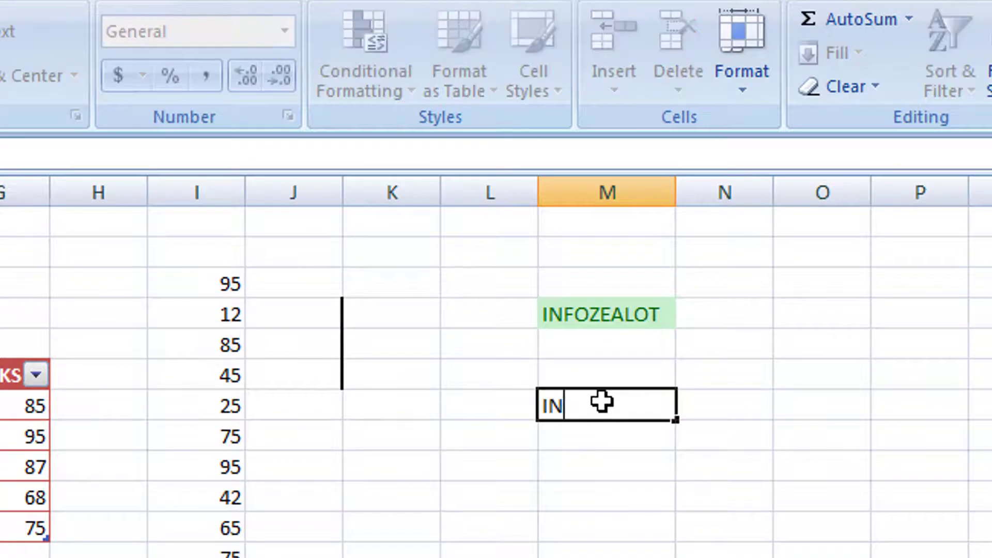
type("FOZEALOT")
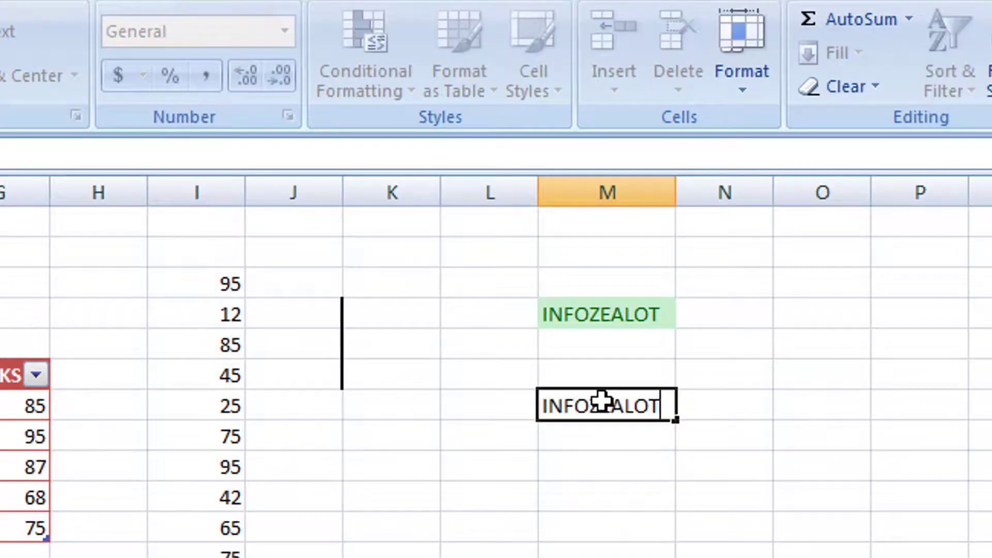
left_click(678, 463)
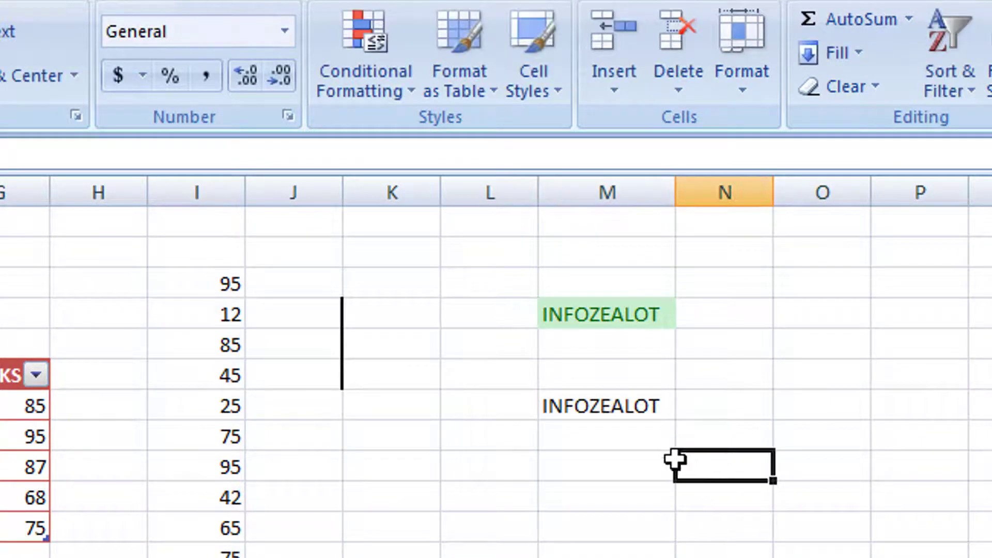
Step: Start a new cell style from cell M7 and name it GOLDY
left_click(619, 406)
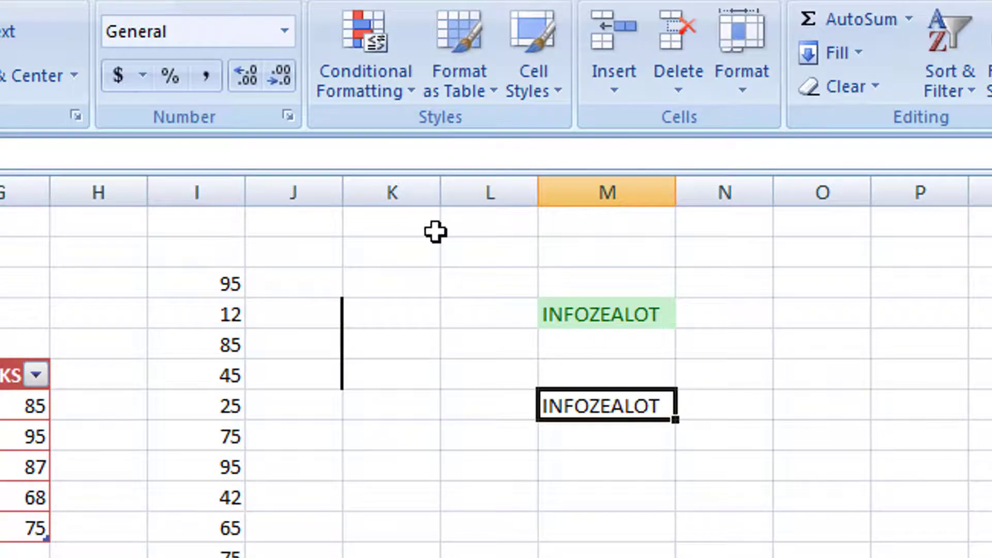
left_click(559, 91)
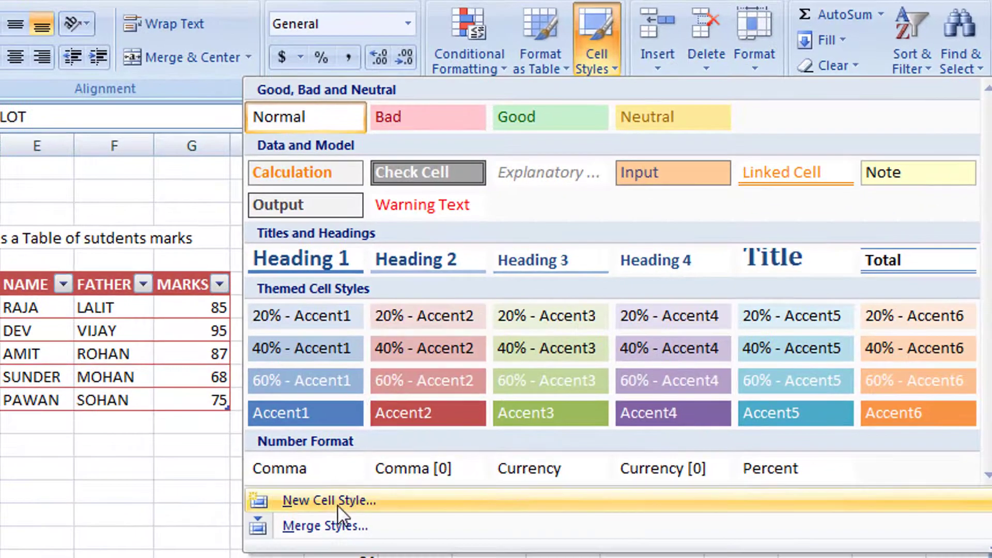
left_click(380, 506)
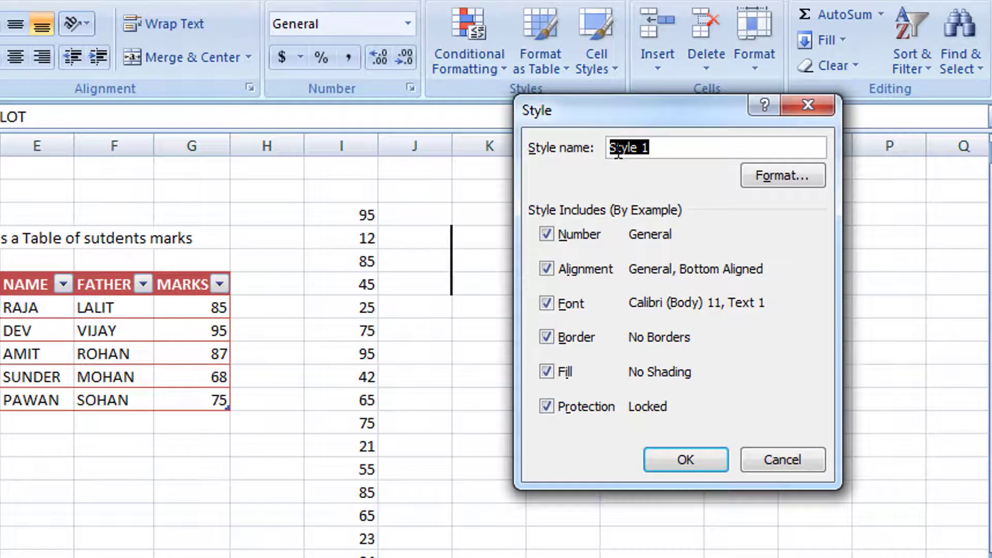
type("GOLDY")
Step: Increase the text orientation angle in the new cell style's alignment format
left_click(787, 178)
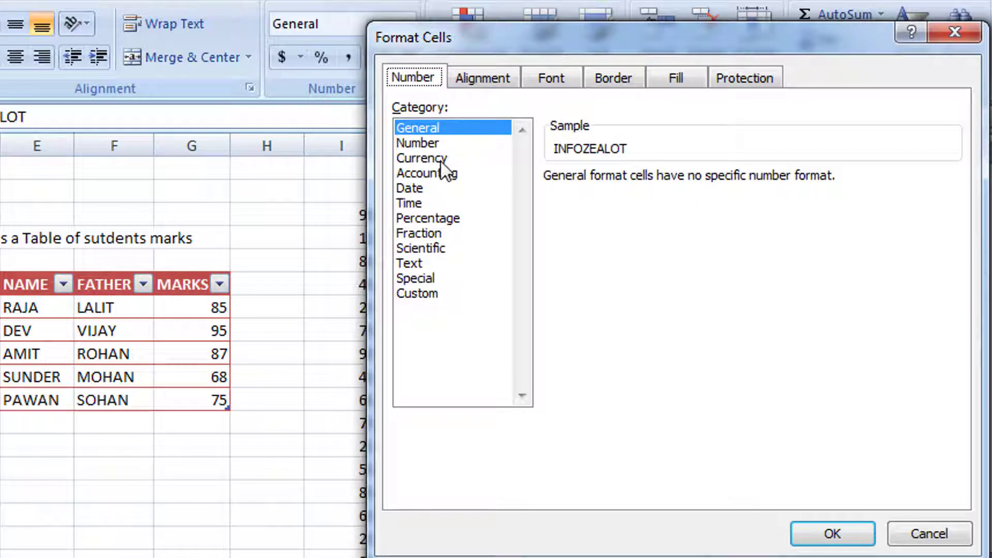
left_click(482, 81)
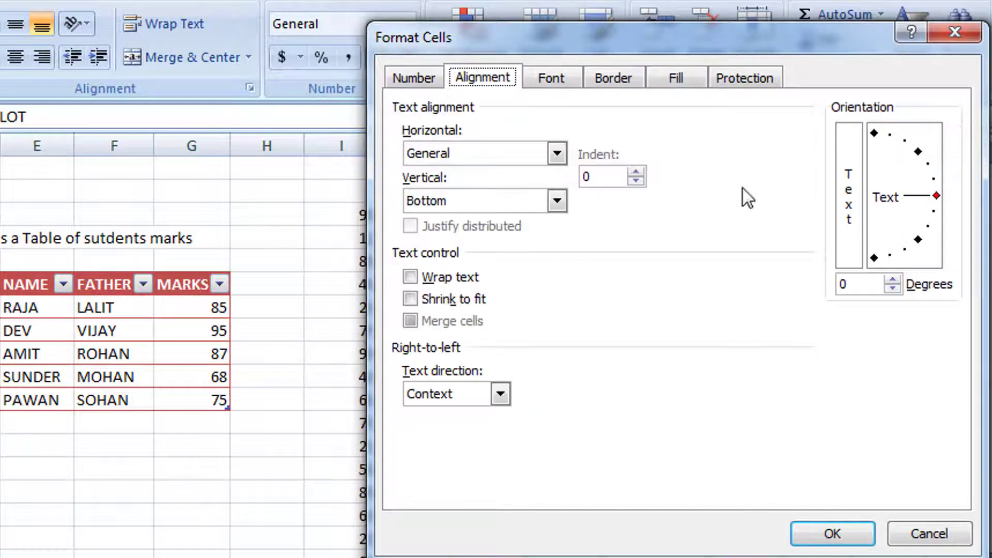
left_click(892, 278)
left_click_drag(892, 278, 892, 278)
Step: Set the new cell style's font to bold with the theme's red color
left_click(552, 77)
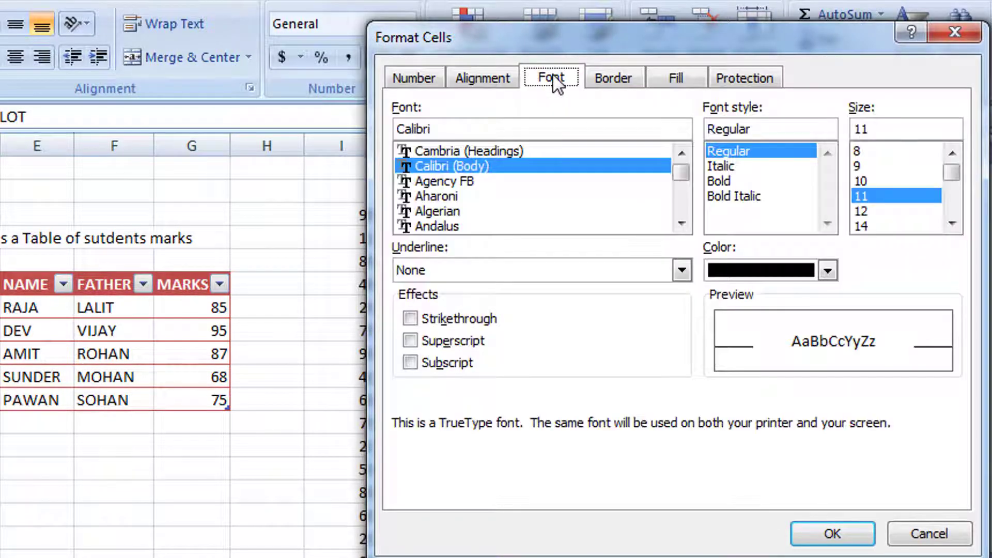
left_click(828, 270)
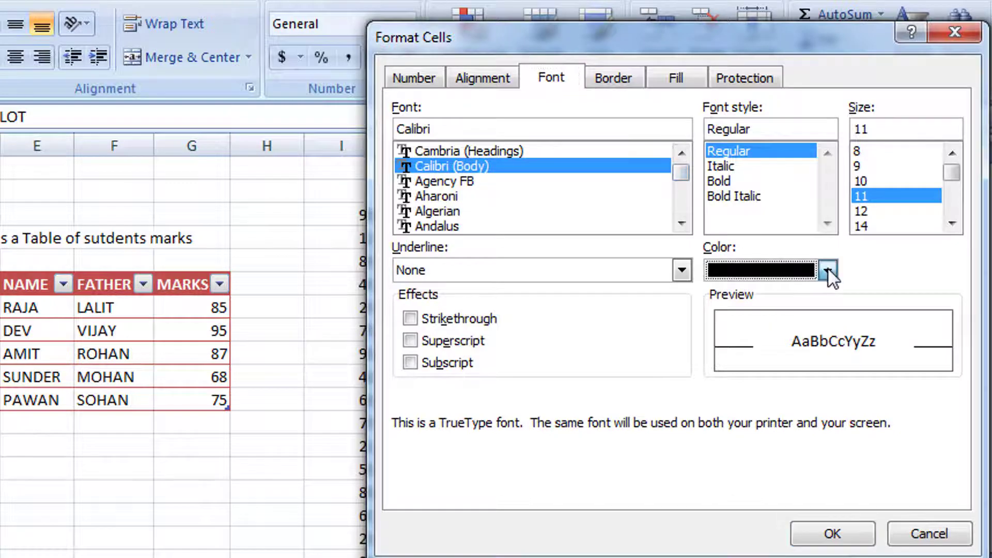
left_click(814, 345)
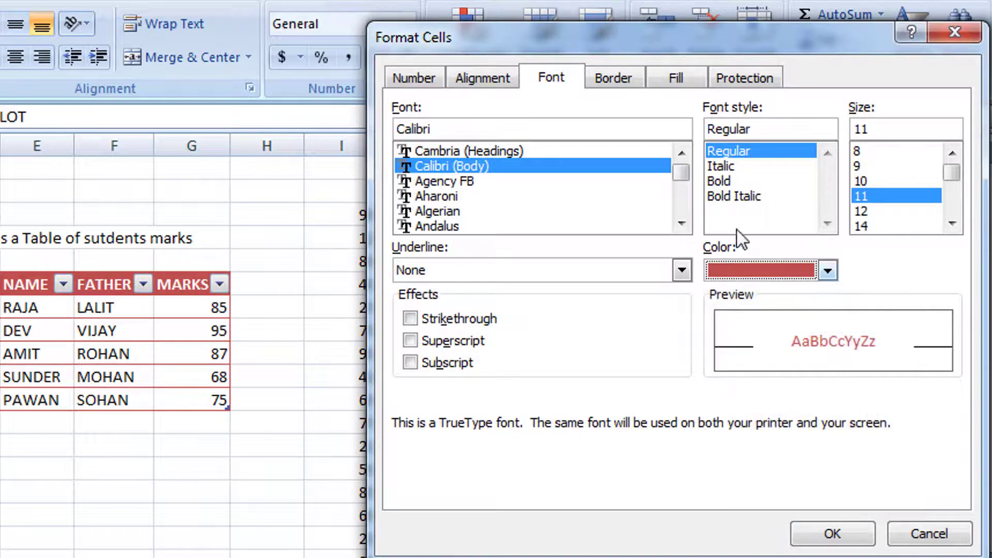
left_click(738, 182)
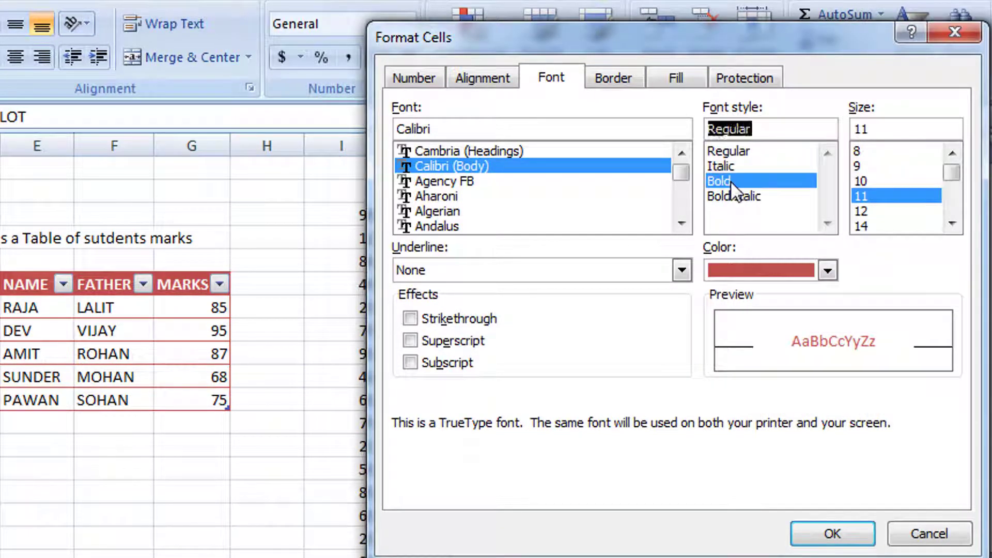
Step: Add a thick dark blue outline border to the new cell style
left_click(611, 79)
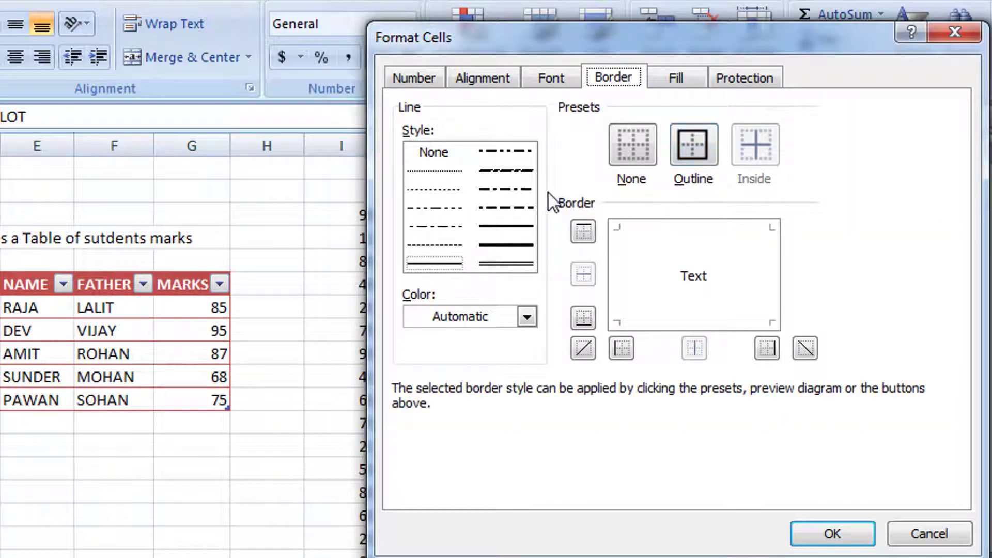
left_click(526, 317)
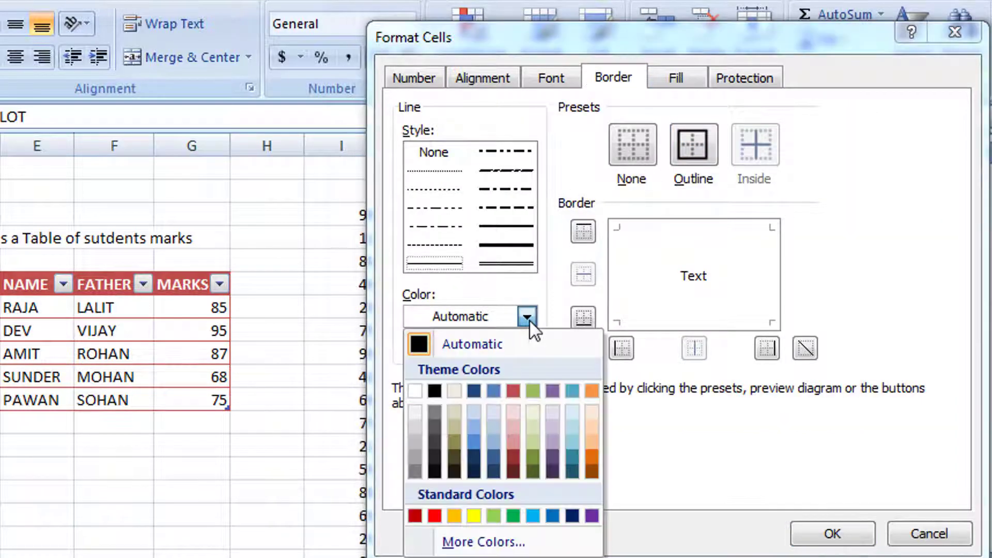
left_click(475, 468)
left_click(508, 244)
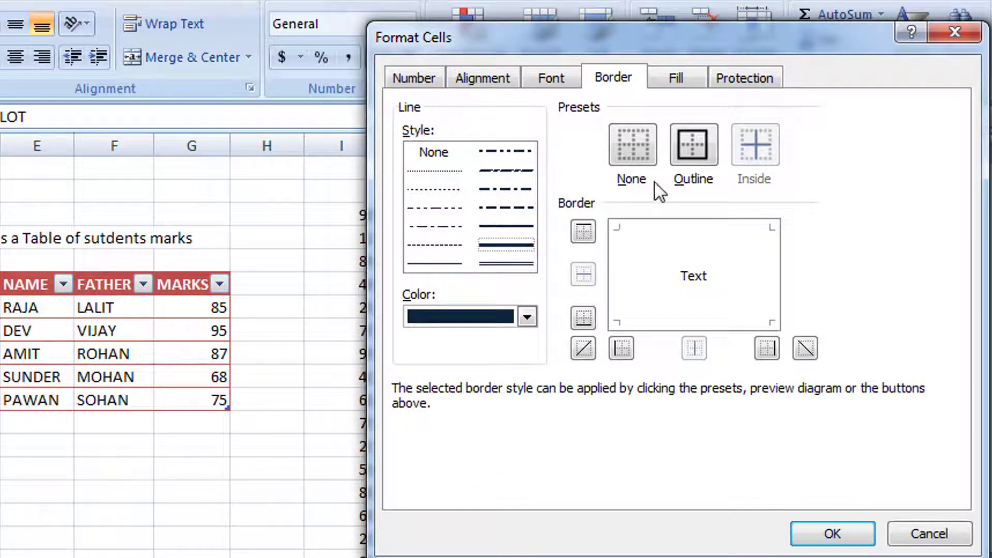
left_click(692, 143)
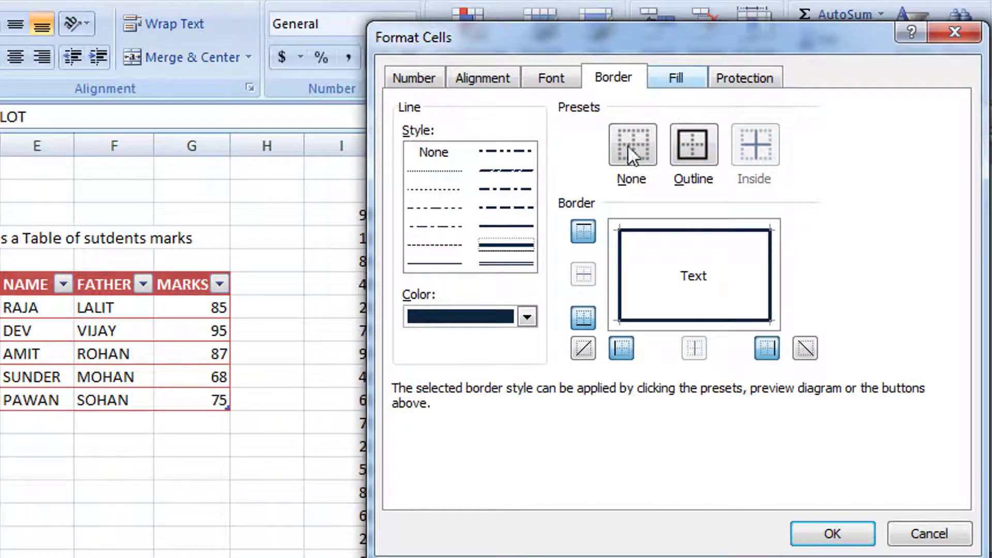
Step: Set the new cell style's background fill to yellow and save the GOLDY style
left_click(686, 80)
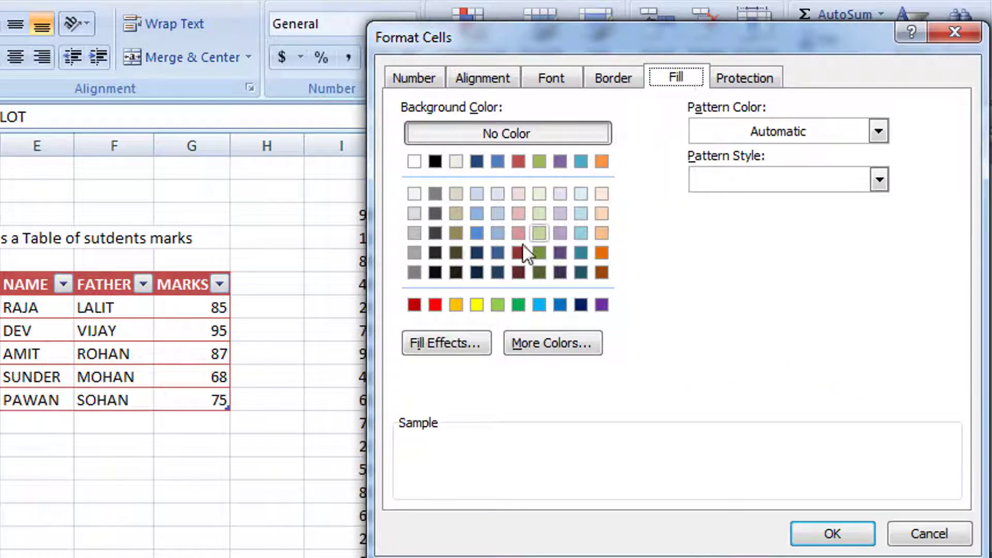
left_click(477, 303)
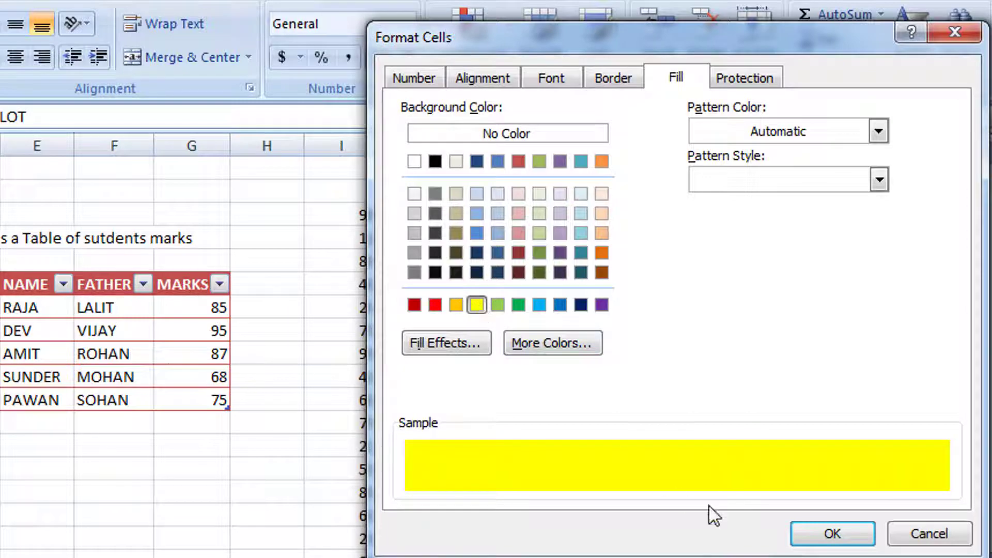
left_click(802, 529)
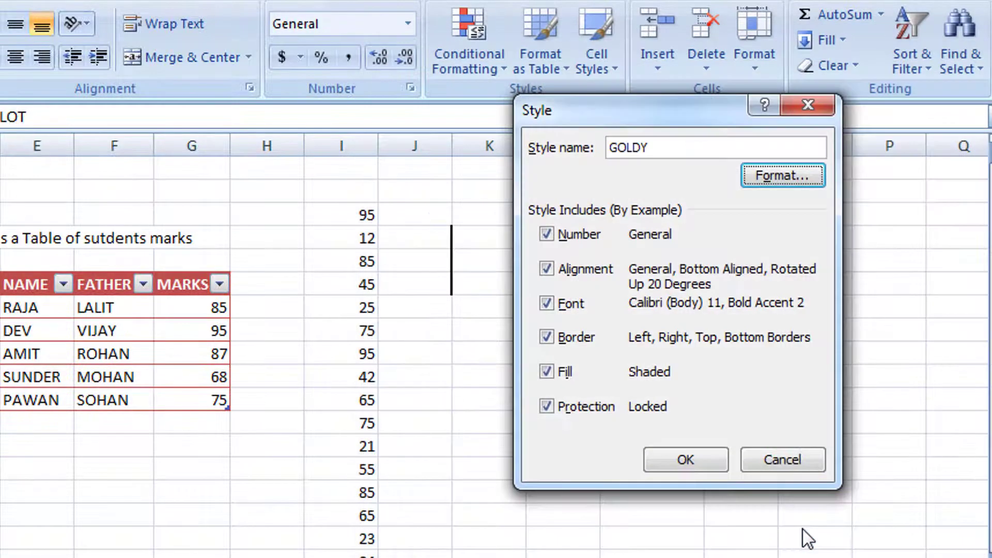
left_click(712, 465)
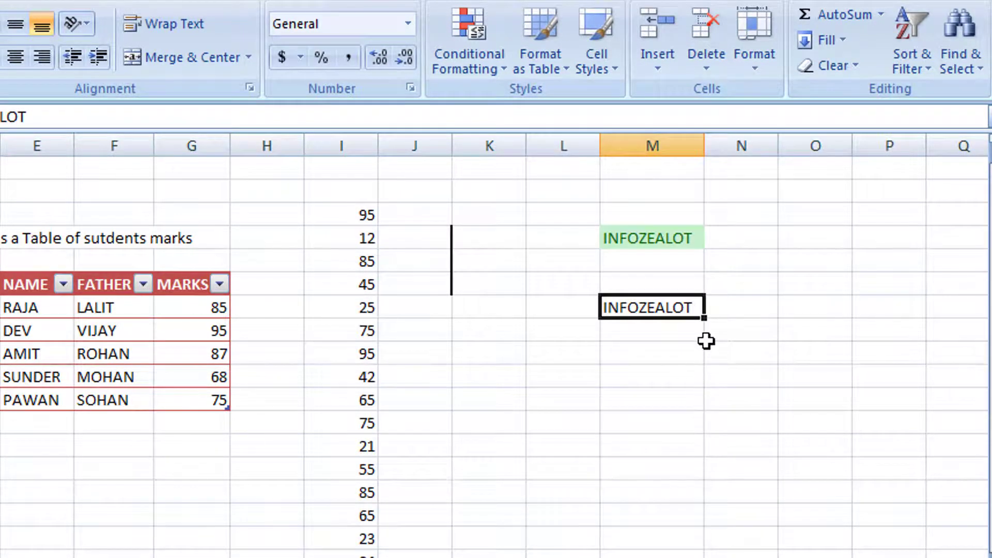
Step: Apply the custom GOLDY cell style to the INFOZEALOT text in cell M7
left_click(617, 61)
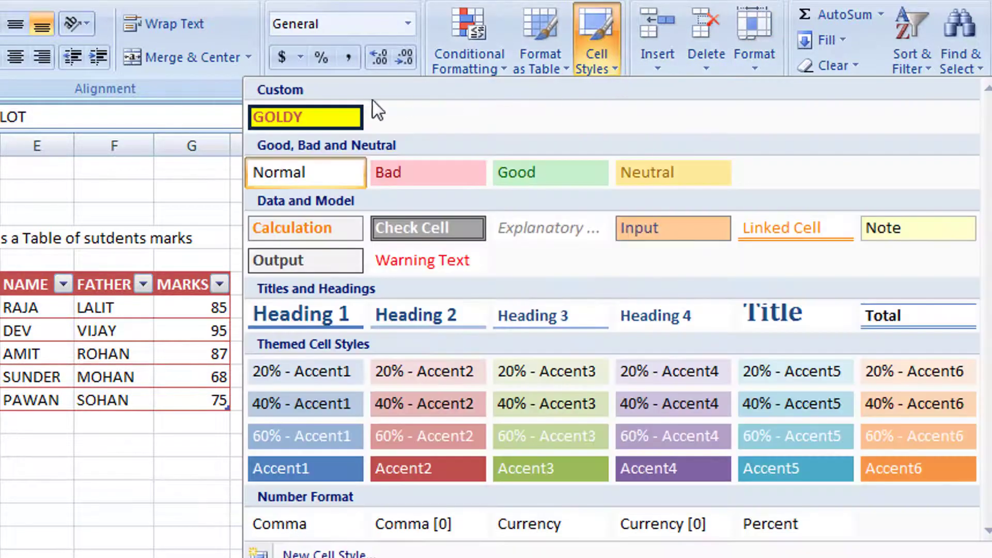
left_click(347, 116)
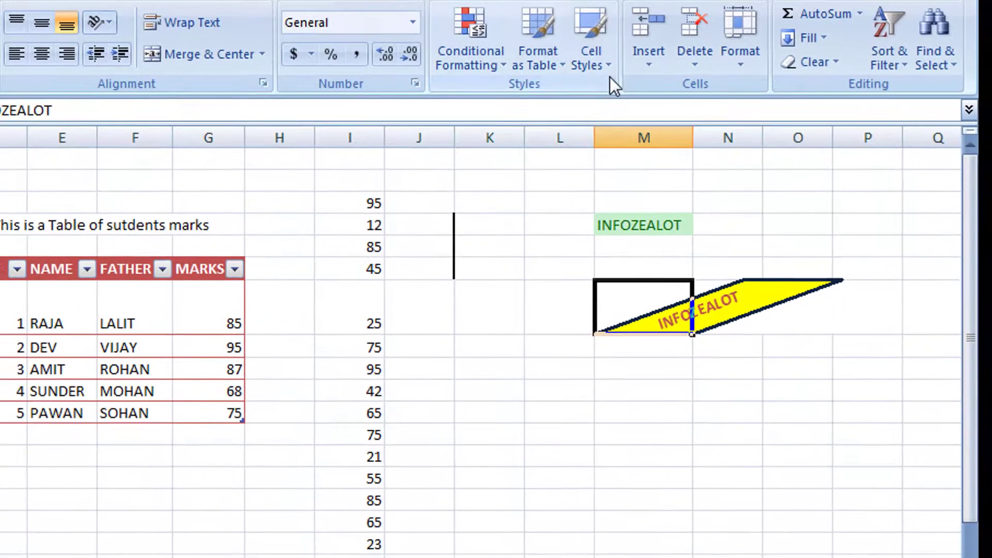
left_click(609, 70)
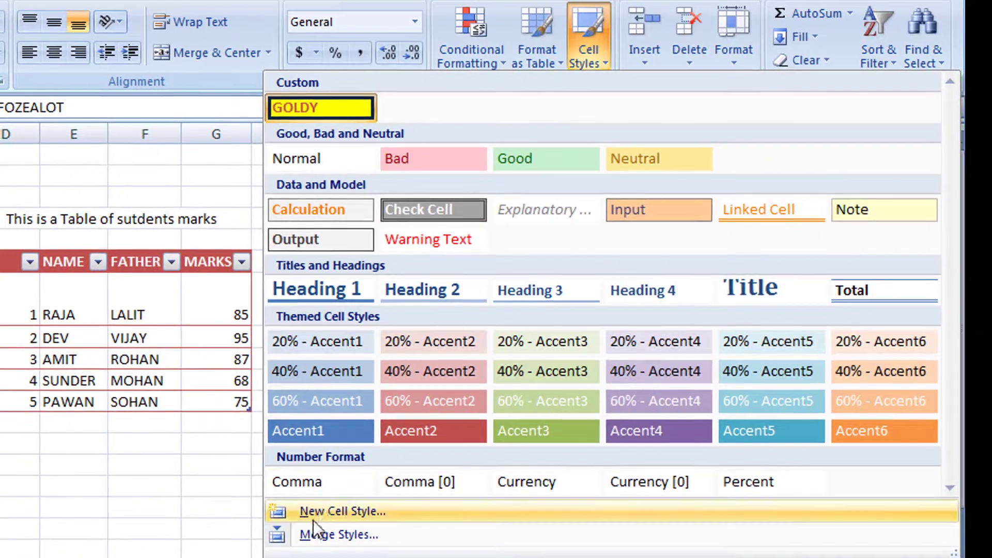
left_click(126, 486)
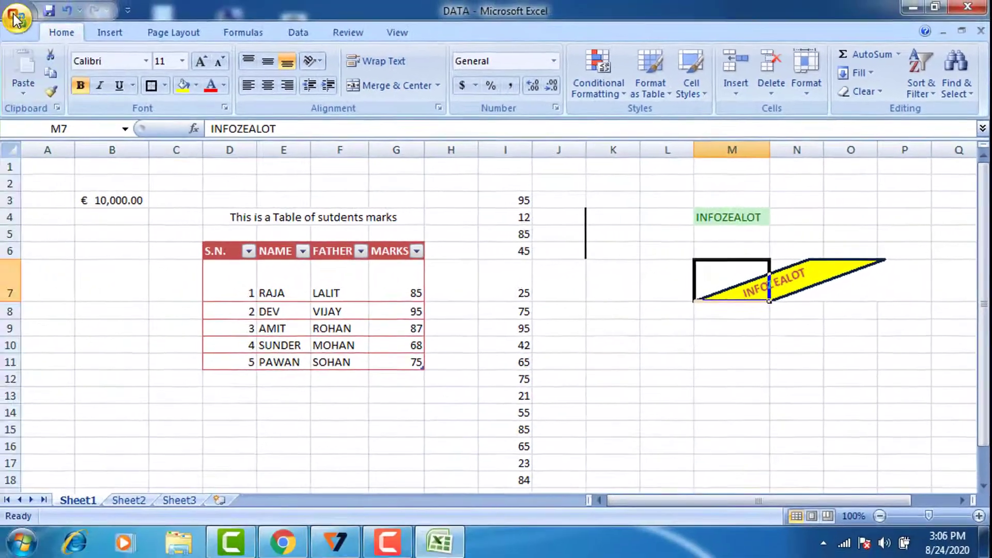
Step: Create a new blank workbook
left_click(19, 19)
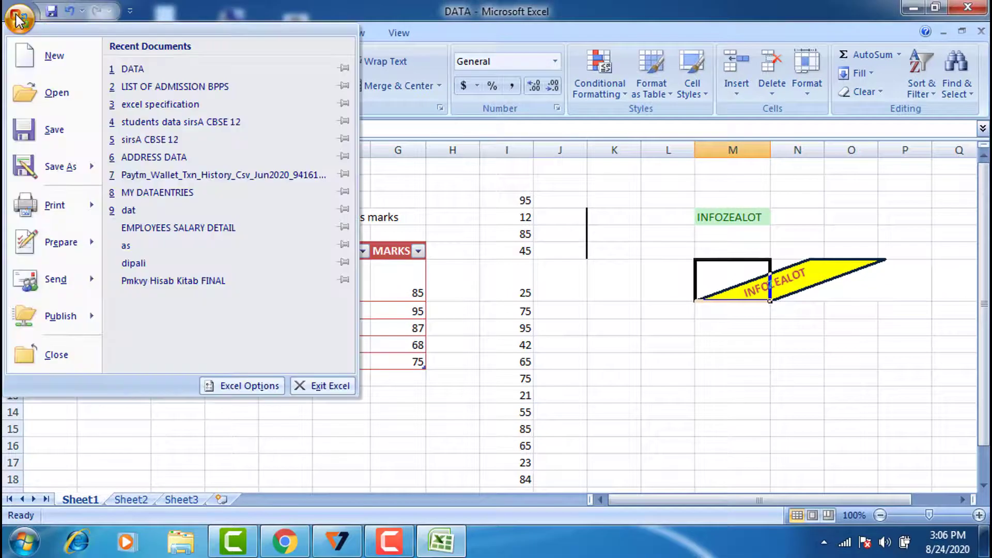
left_click(24, 60)
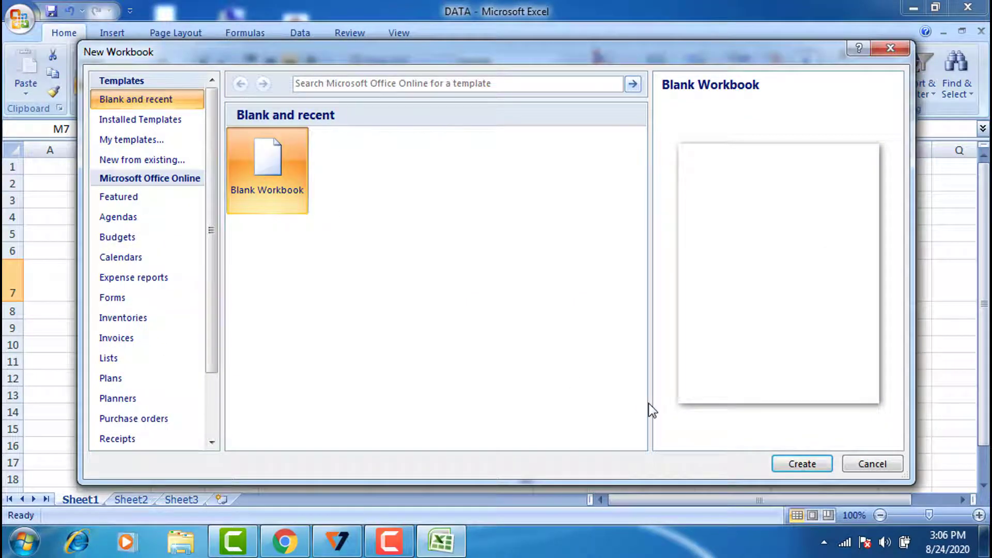
left_click(812, 468)
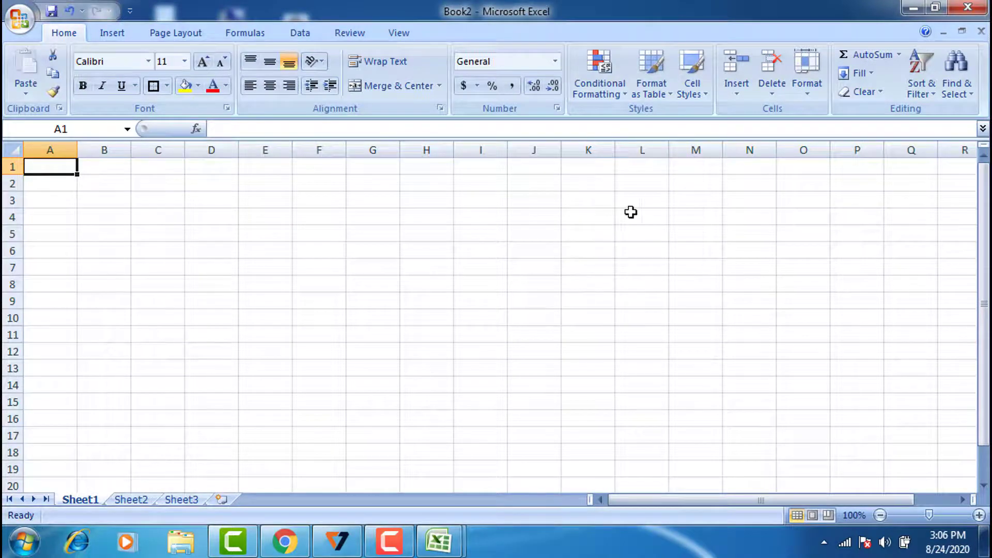
left_click(709, 90)
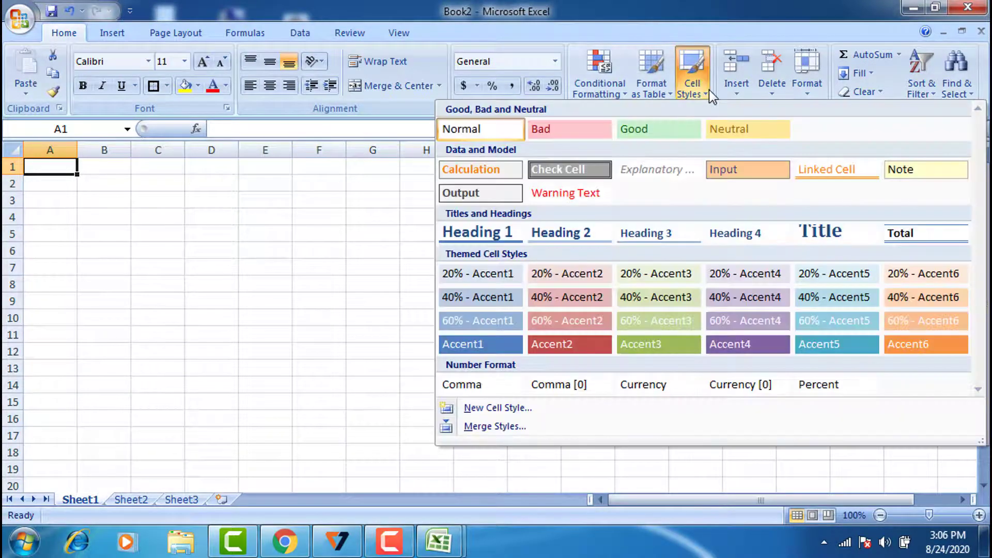
left_click(517, 426)
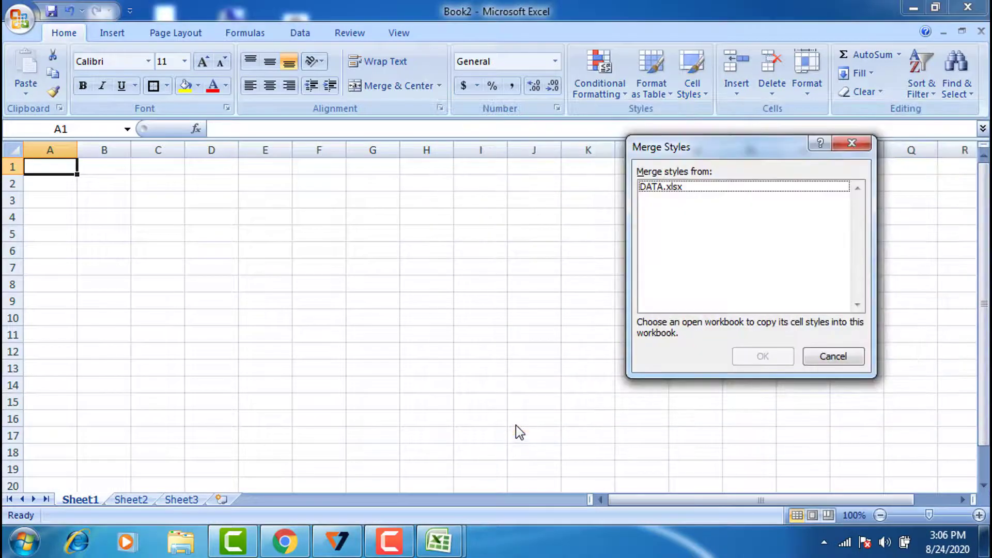
left_click(840, 352)
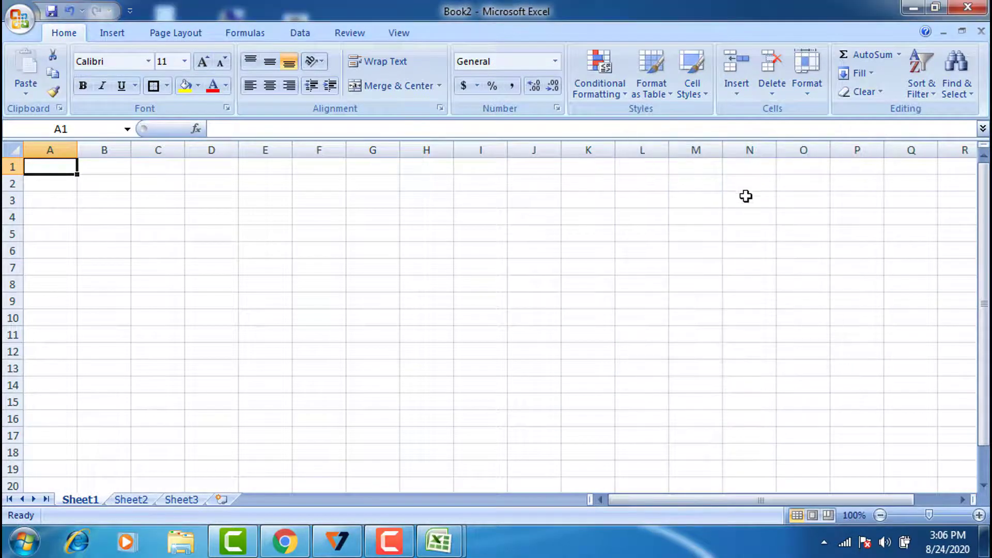
Step: Merge the cell styles from DATA.xlsx into the new workbook
left_click(708, 93)
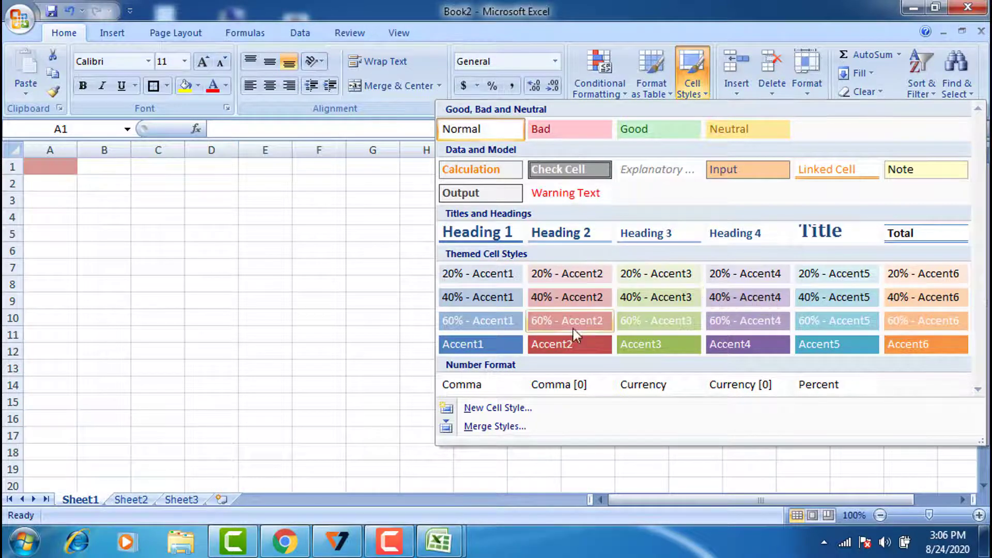
left_click(497, 430)
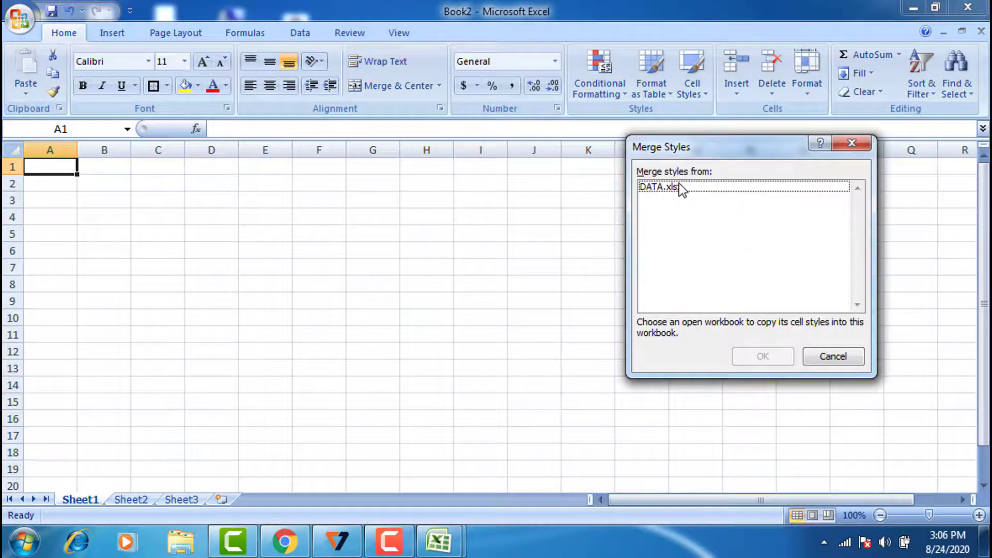
left_click(679, 184)
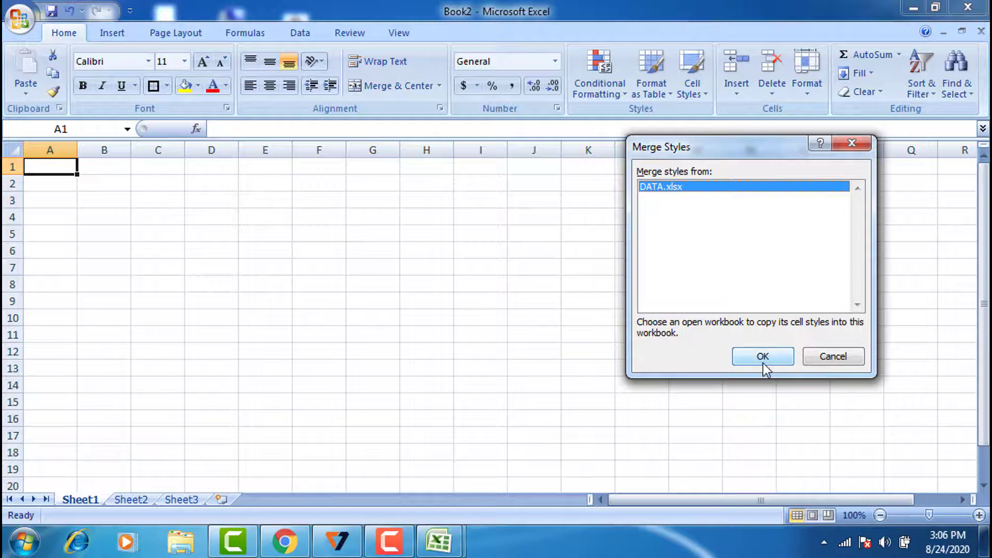
left_click(764, 359)
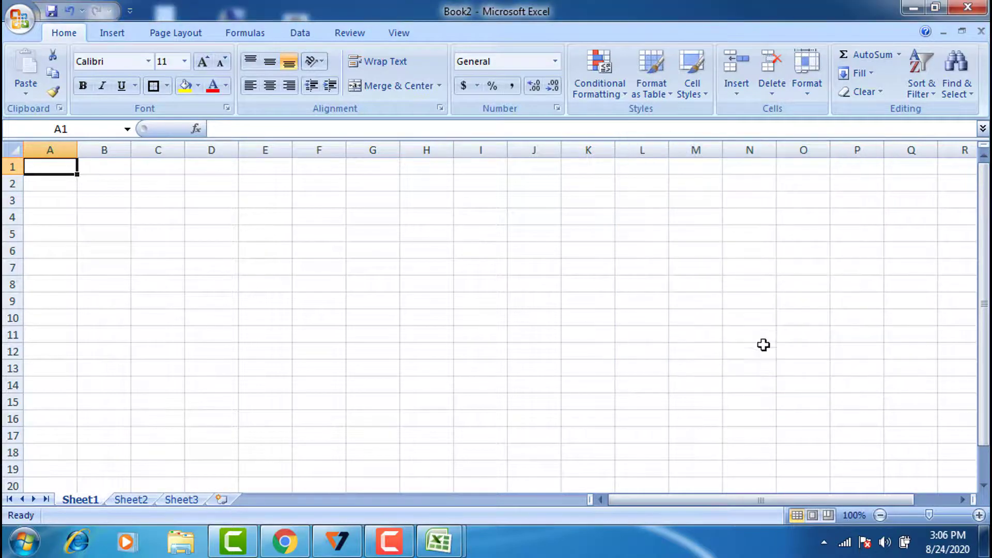
Step: Apply the merged GOLDY style to cell A1 and enter INFOZ in it
left_click(706, 95)
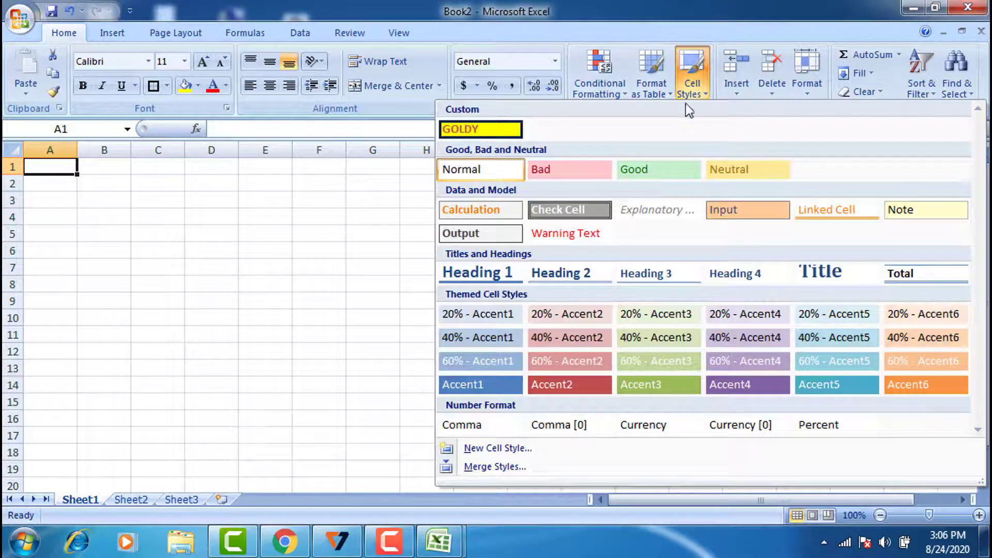
left_click(509, 130)
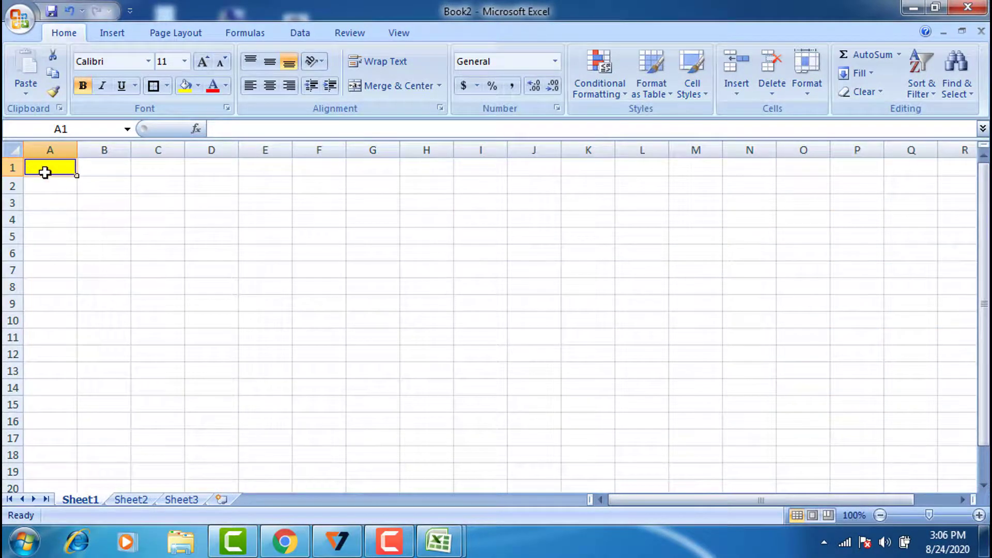
type("INFOZ")
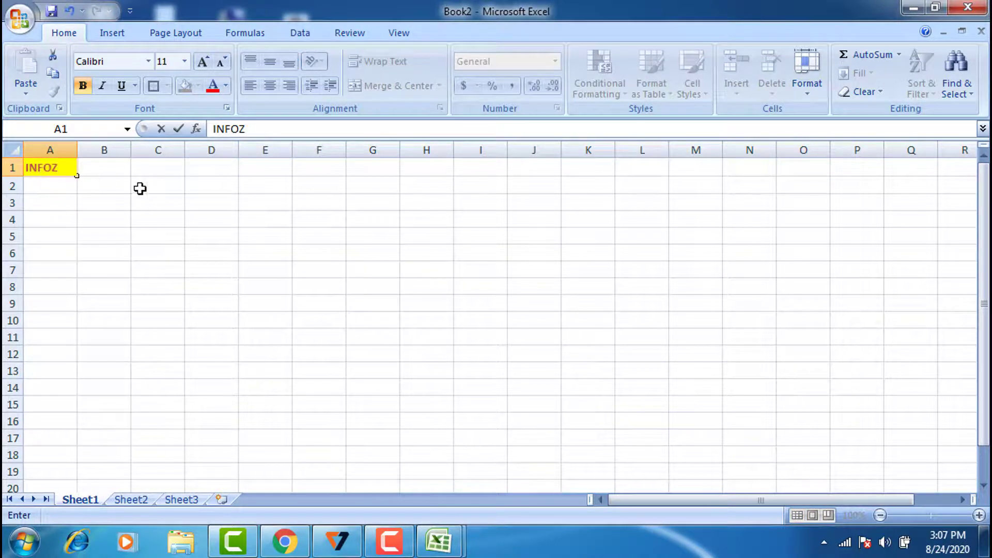
left_click(160, 205)
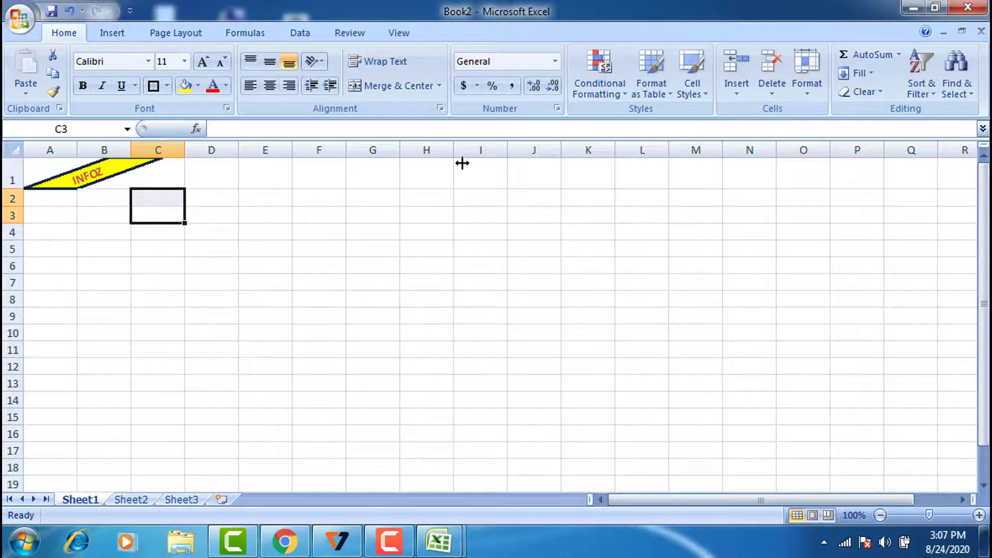
Step: Close the Book2 workbook without saving its changes
left_click(981, 32)
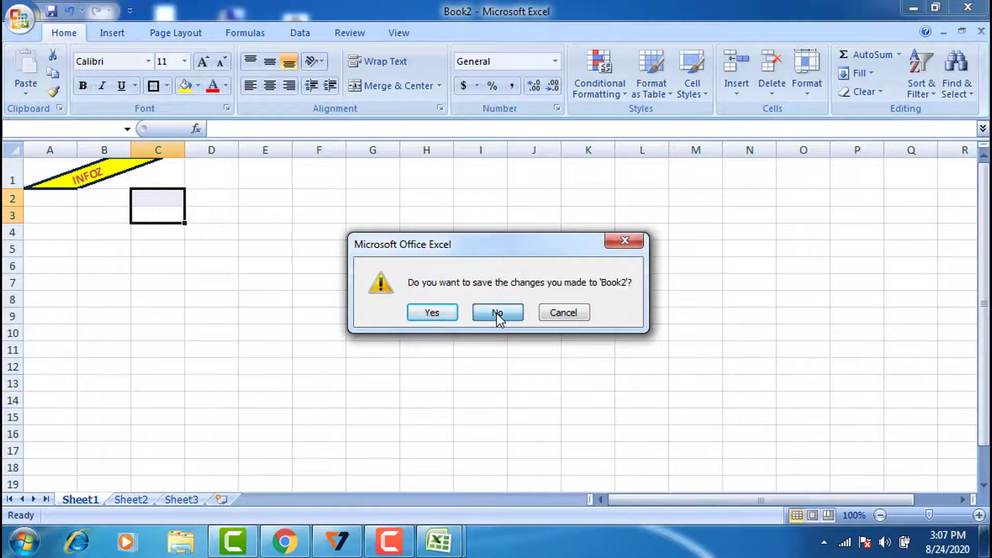
left_click(497, 313)
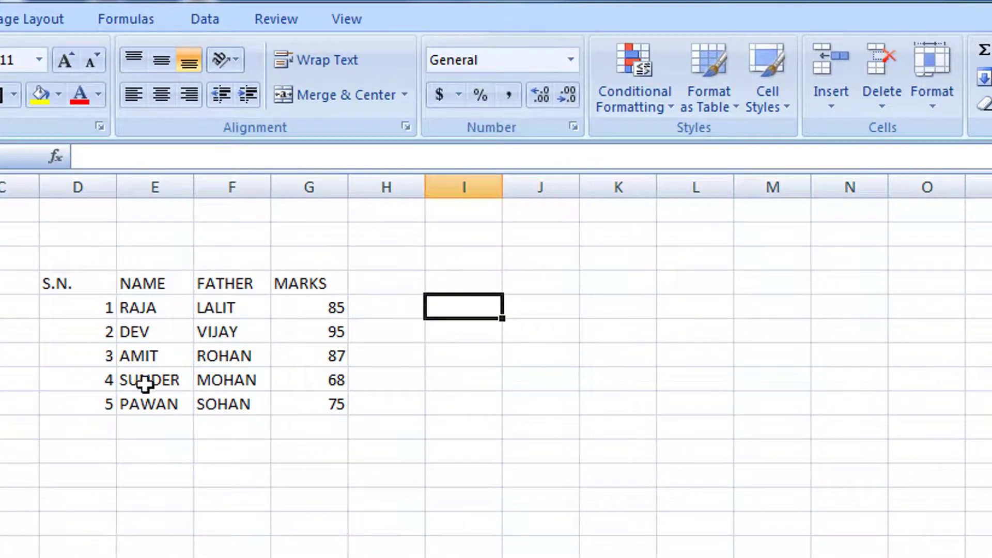
Step: Add another father's name and marks of 90 in the row directly below the student table
left_click(239, 430)
type("RATTA")
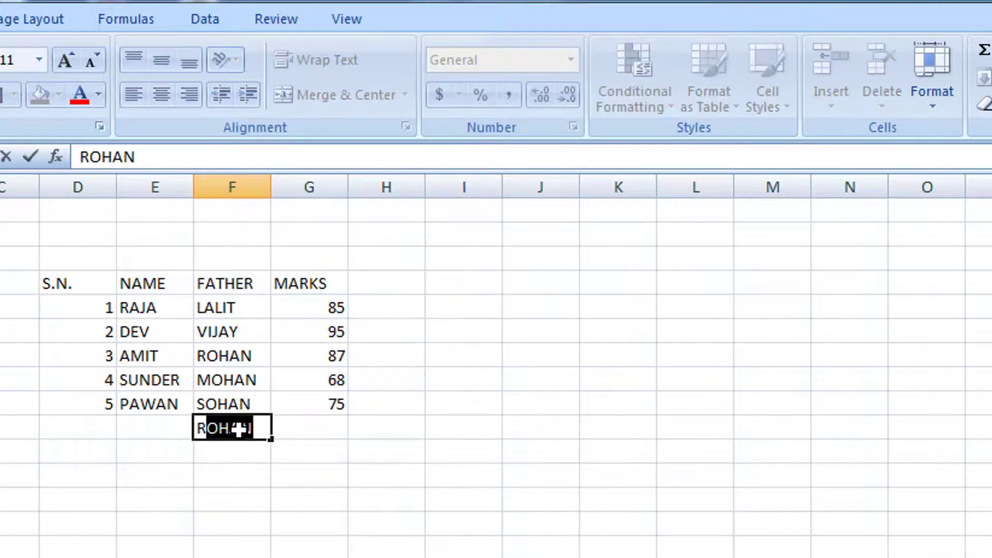
type("N")
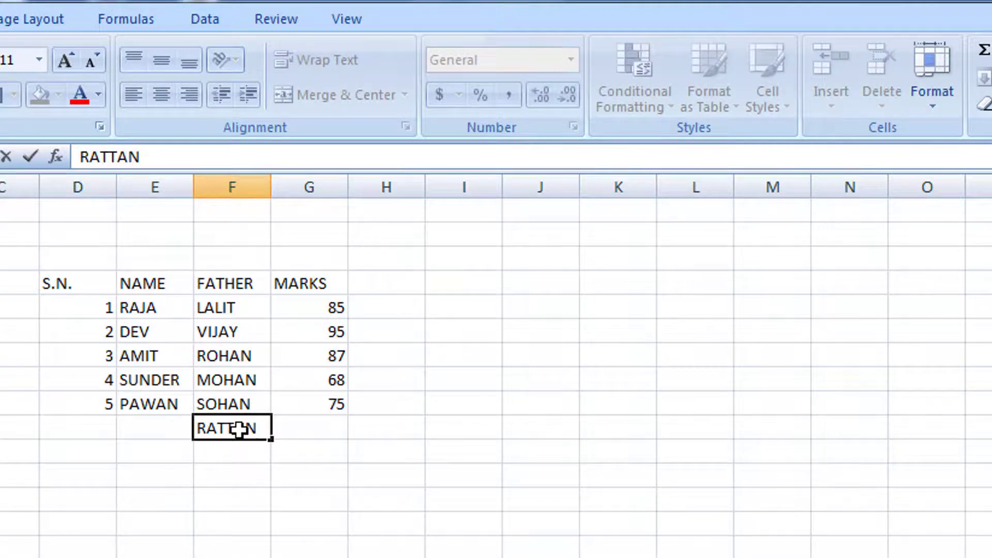
key("Tab")
type("90")
key("Left")
key("Left")
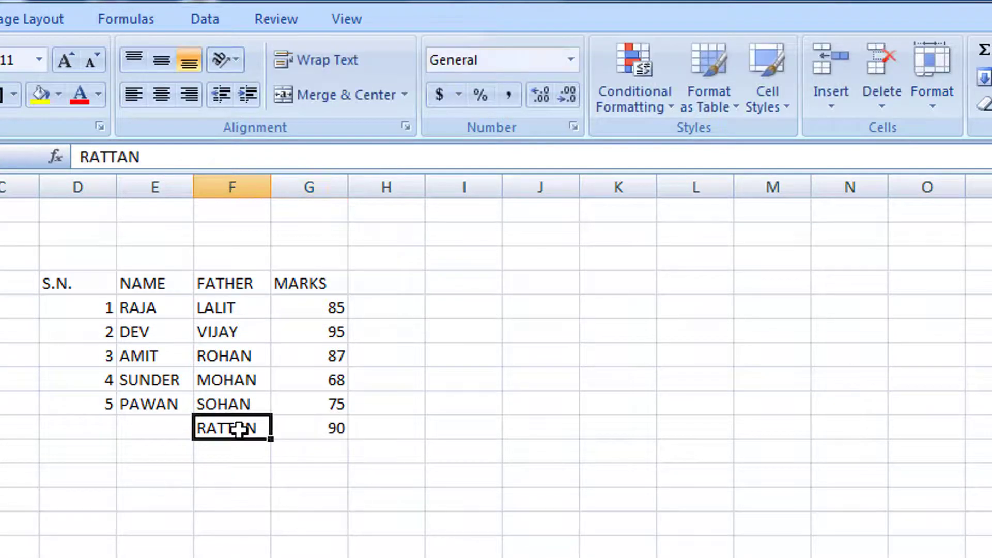
Step: Compare the NAME and FATHER column entries row by row in the student table
key("Up")
key("Up")
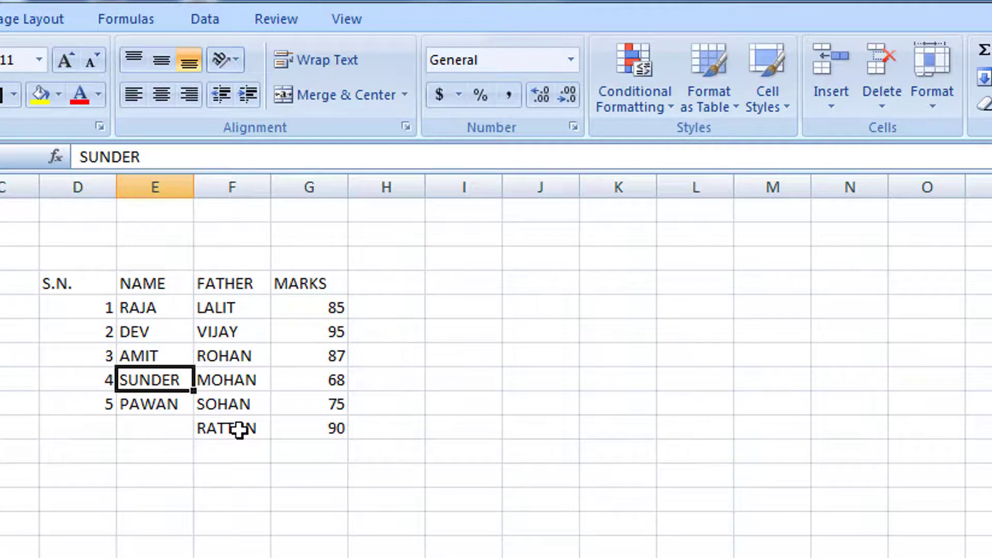
key("Right")
key("Down")
key("Down")
key("Down")
key("Up")
key("Up")
key("Up")
key("Up")
key("Up")
key("Up")
key("Down")
key("Down")
key("Down")
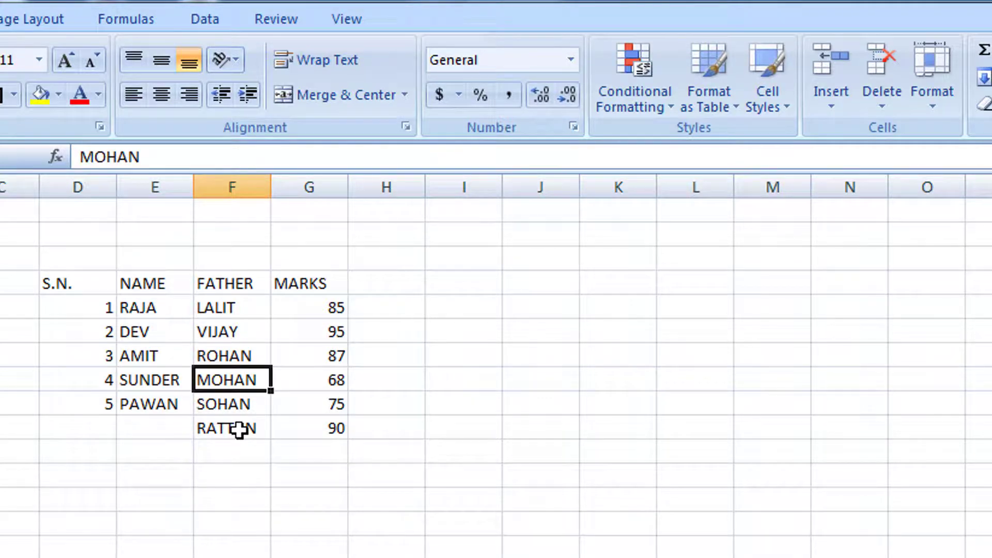
key("Down")
key("Left")
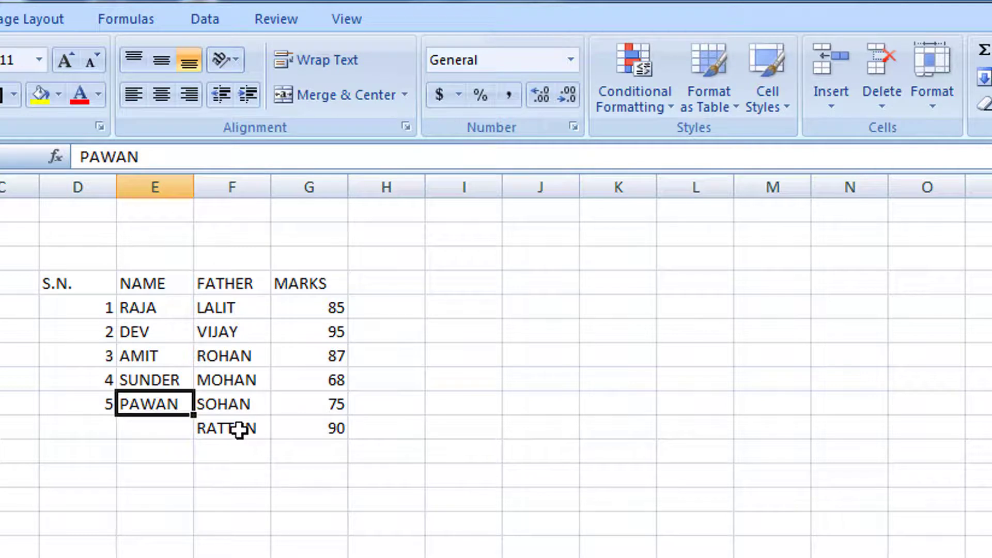
key("Up")
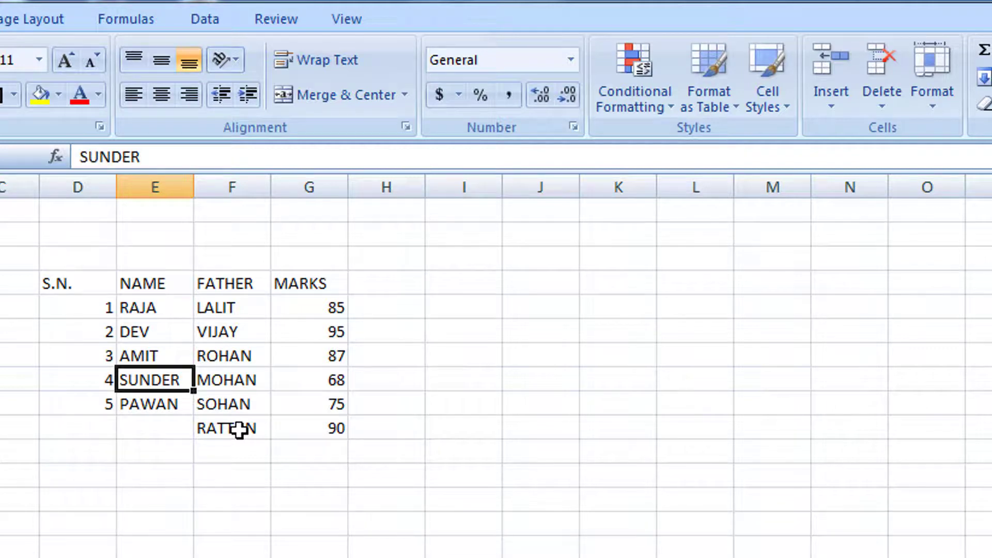
Step: Try inserting a blank cell at the NAME entry of S.N. 3 with cells shifted down, and undo it
key("Up")
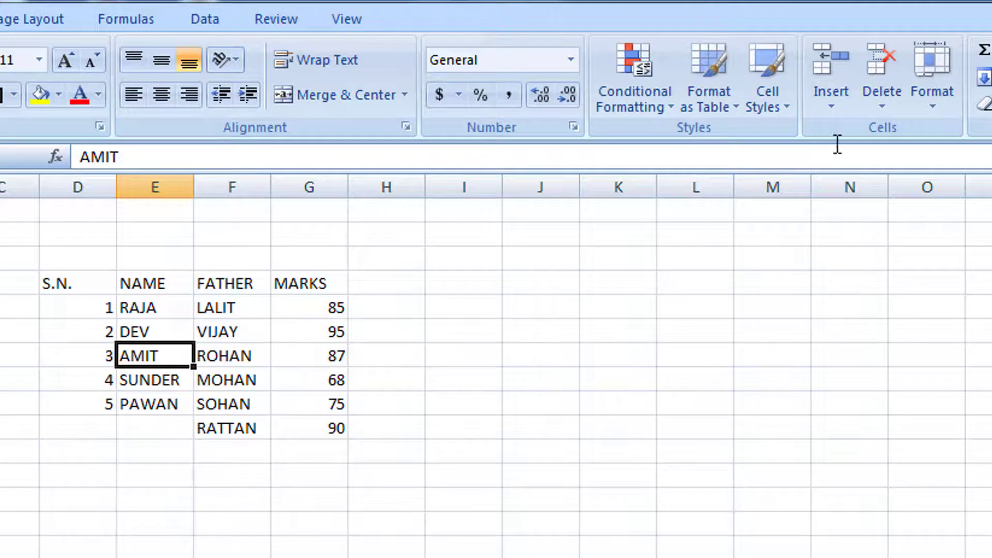
left_click(835, 107)
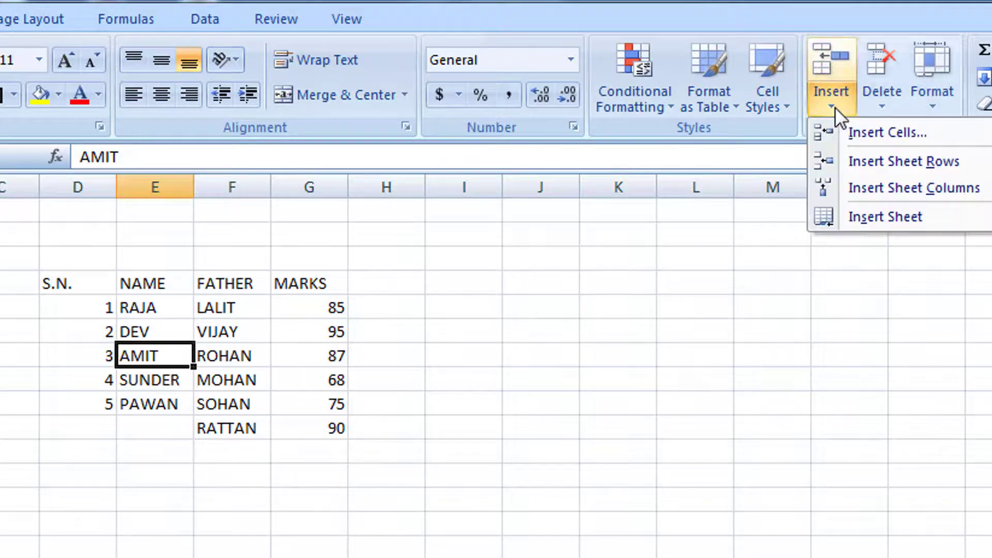
left_click(867, 133)
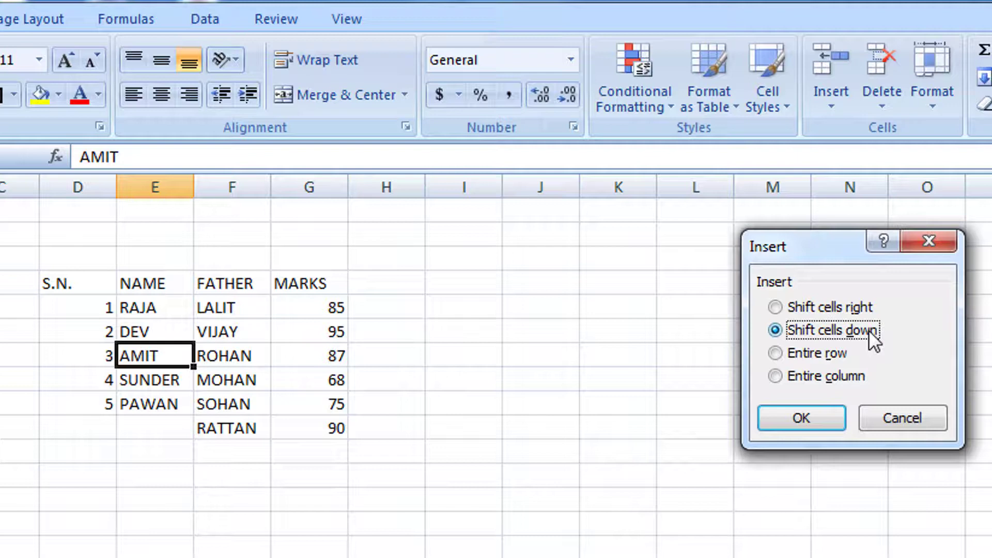
left_click(805, 426)
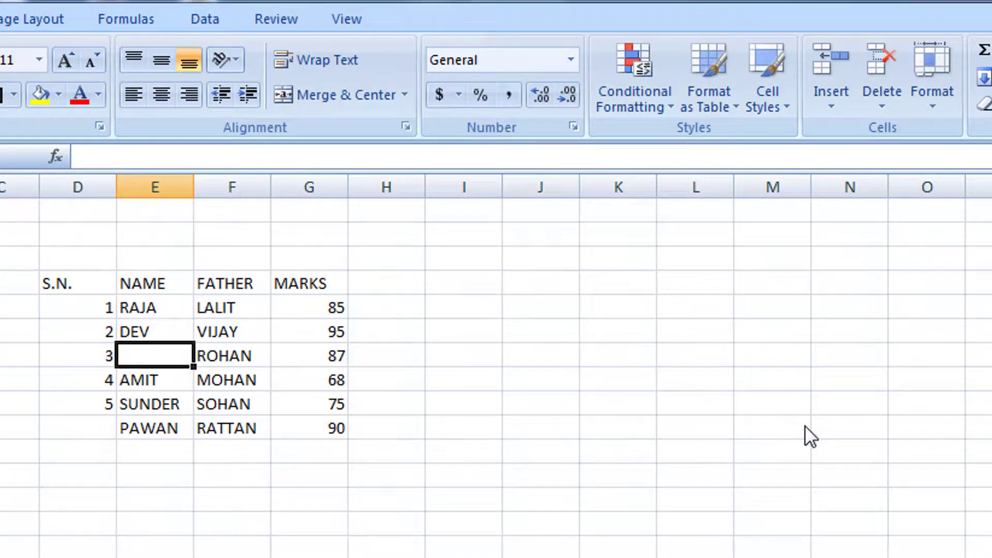
key("ctrl+z")
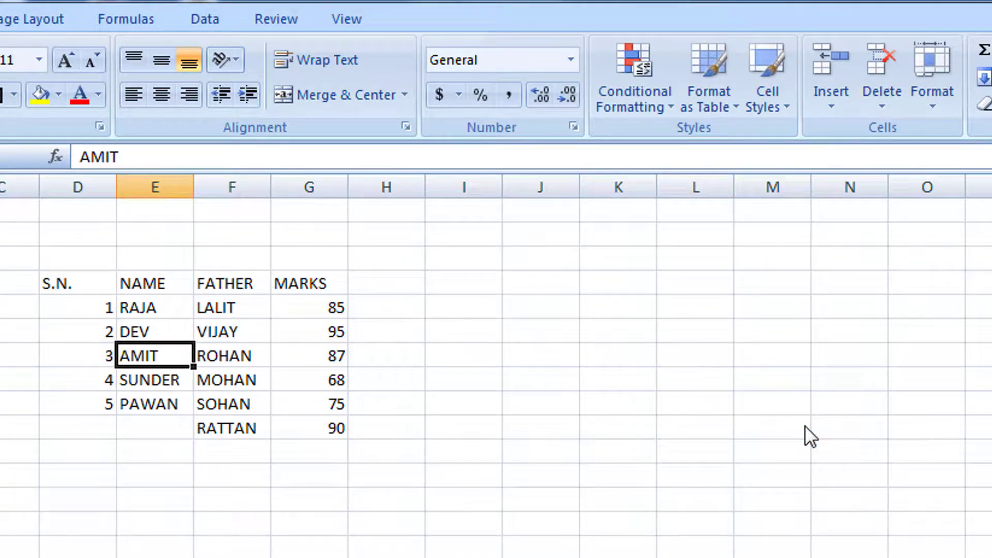
Step: Insert a cell at the NAME entry of S.N. 4, shifting cells down, and enter the missing student's name in it
left_click(158, 383)
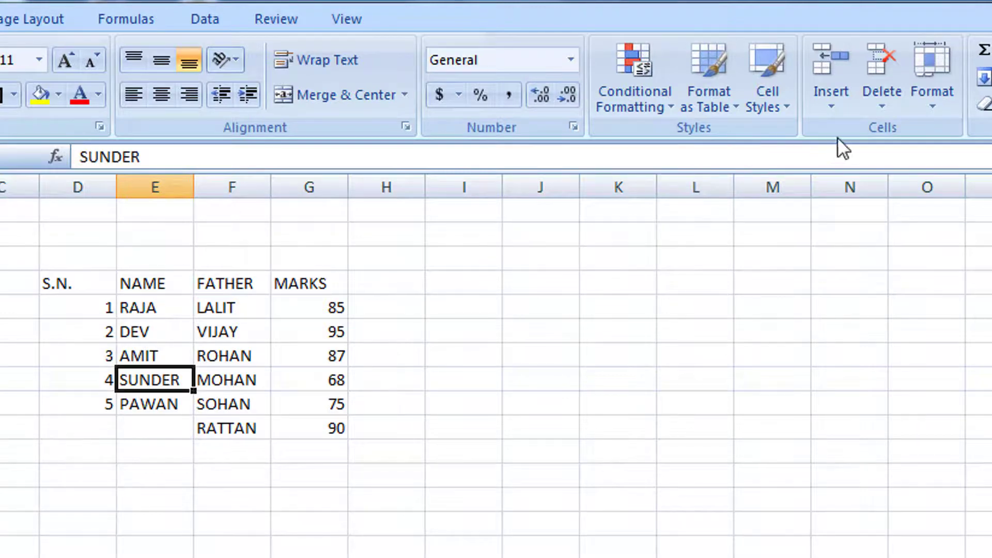
left_click(836, 98)
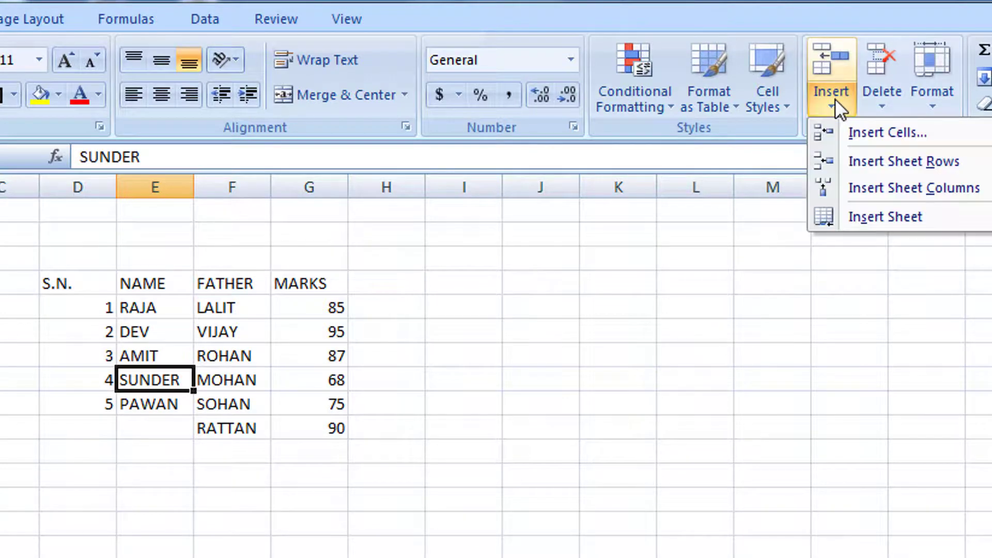
left_click(855, 129)
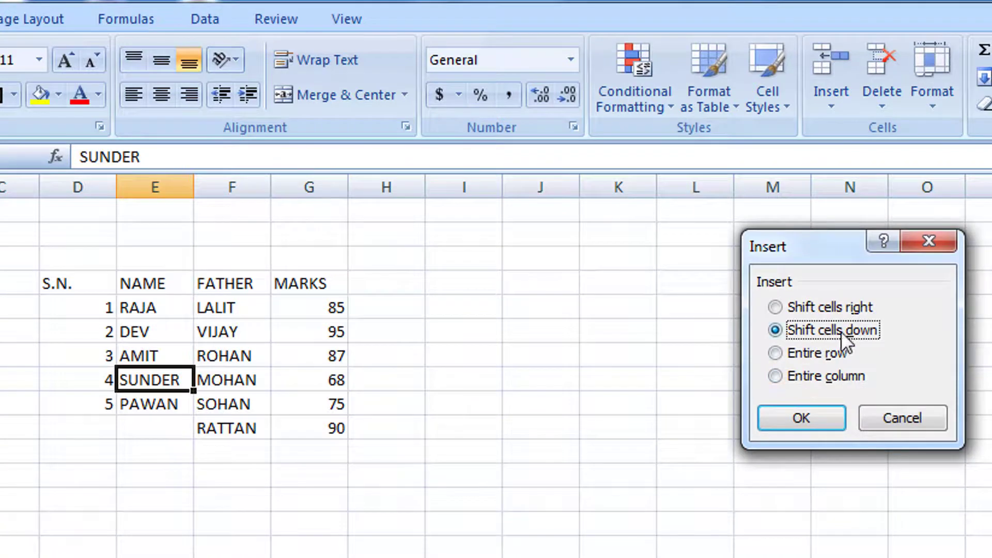
left_click(810, 418)
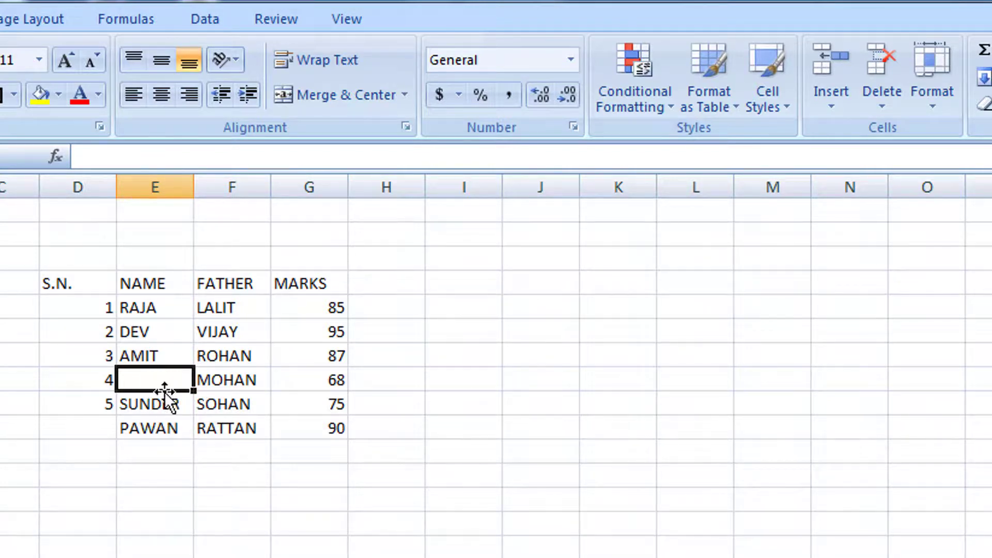
type("KAJAL")
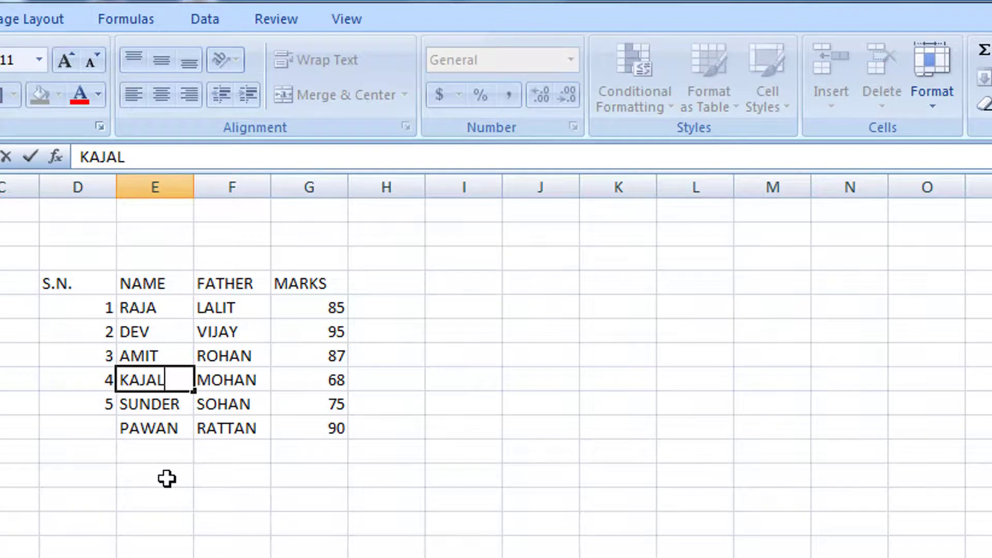
Step: Enter serial number 6 in the S.N. column for the last student row
left_click(104, 428)
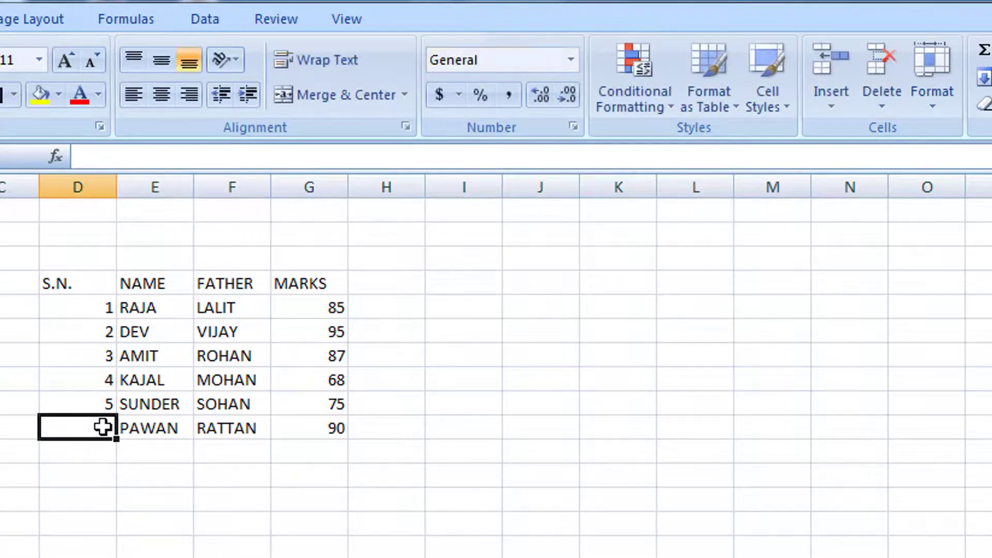
type("6")
left_click(325, 501)
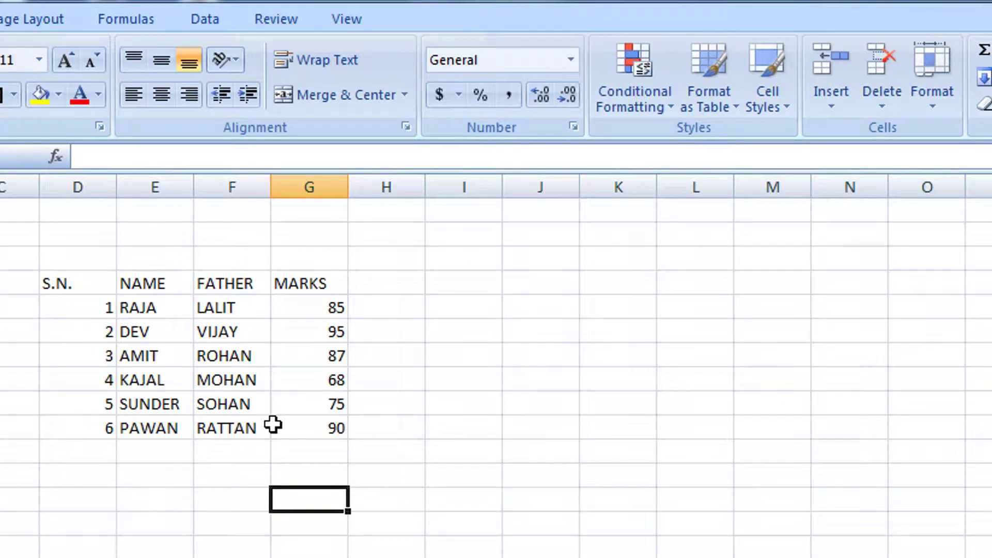
Step: Try inserting a blank cell at the FATHER entry of S.N. 4 with cells shifted right, and undo it
left_click(241, 377)
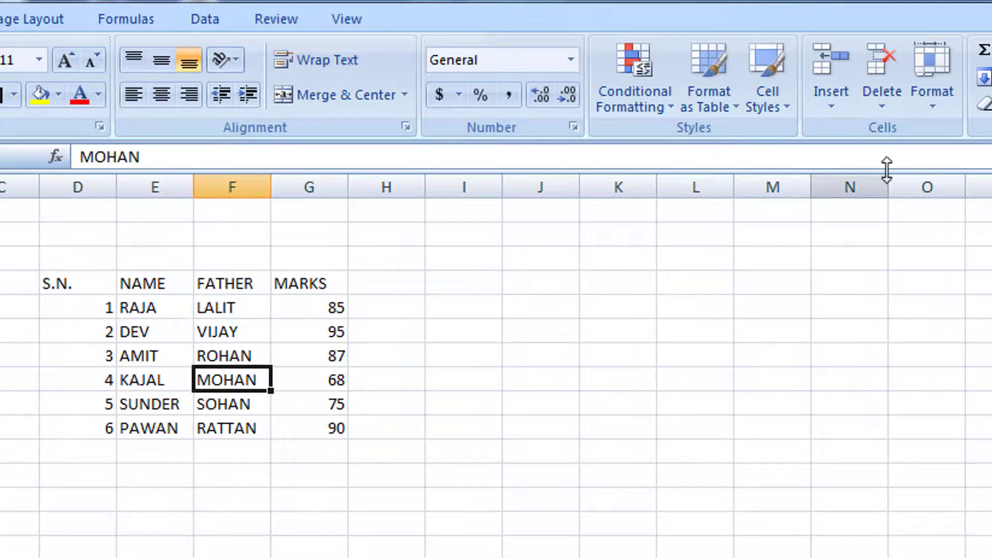
left_click(836, 99)
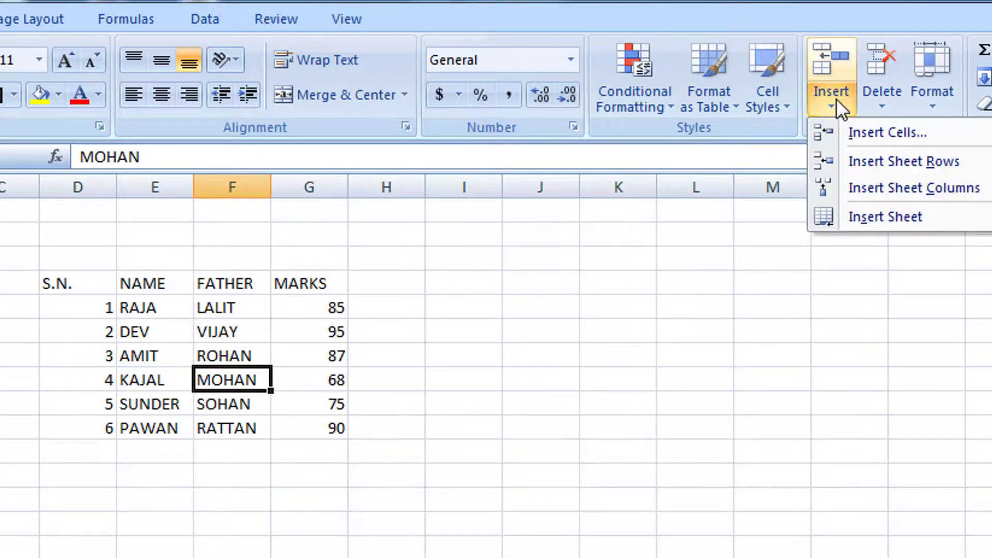
left_click(853, 130)
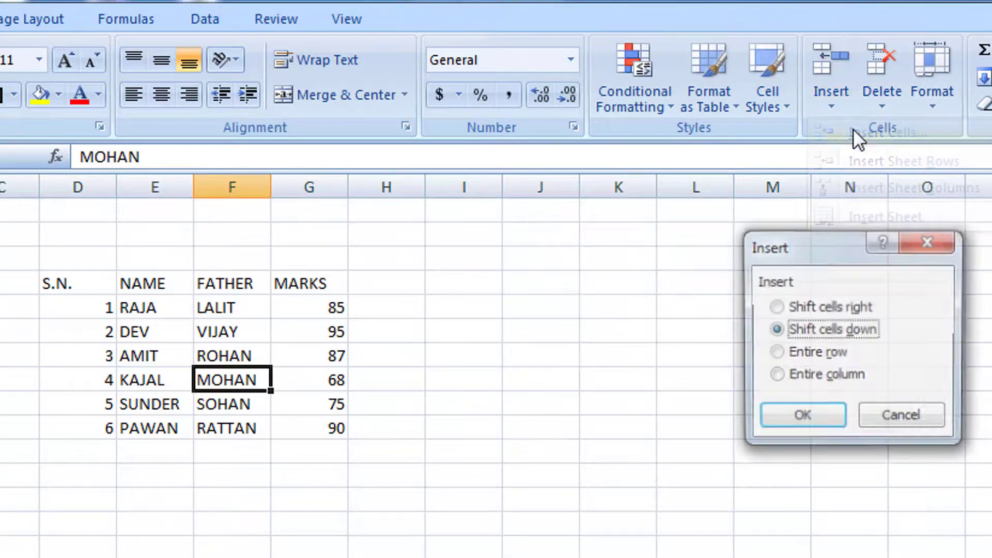
left_click(829, 307)
left_click(810, 422)
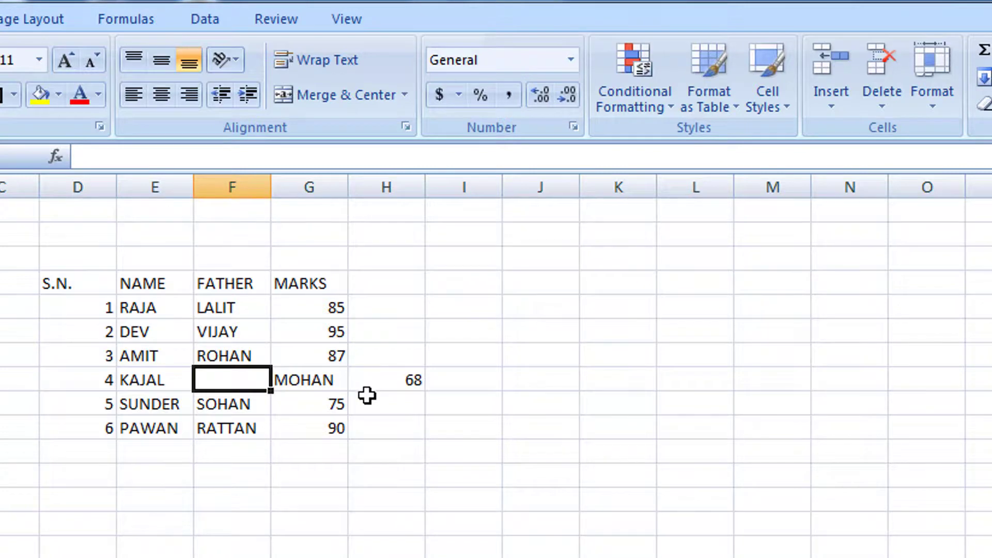
key("ctrl+z")
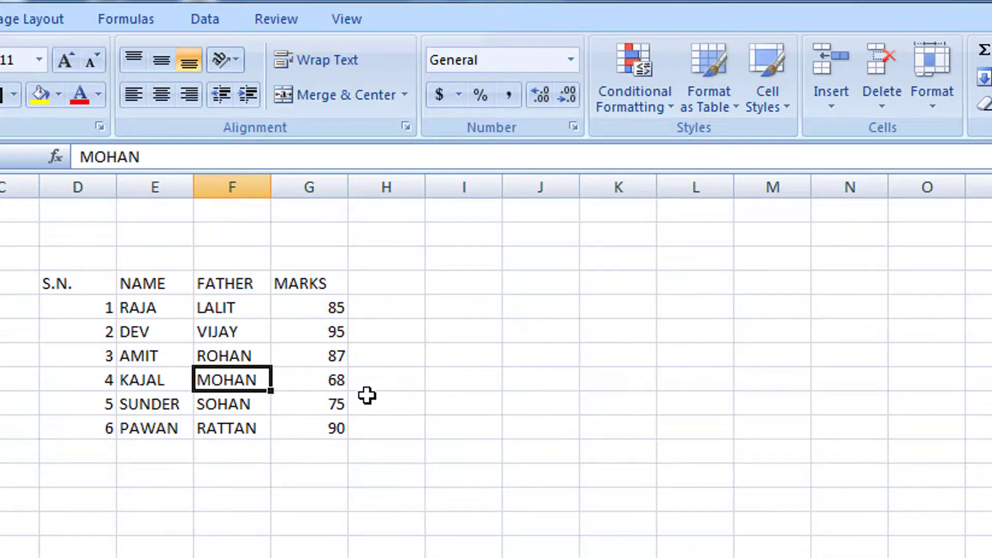
left_click(524, 399)
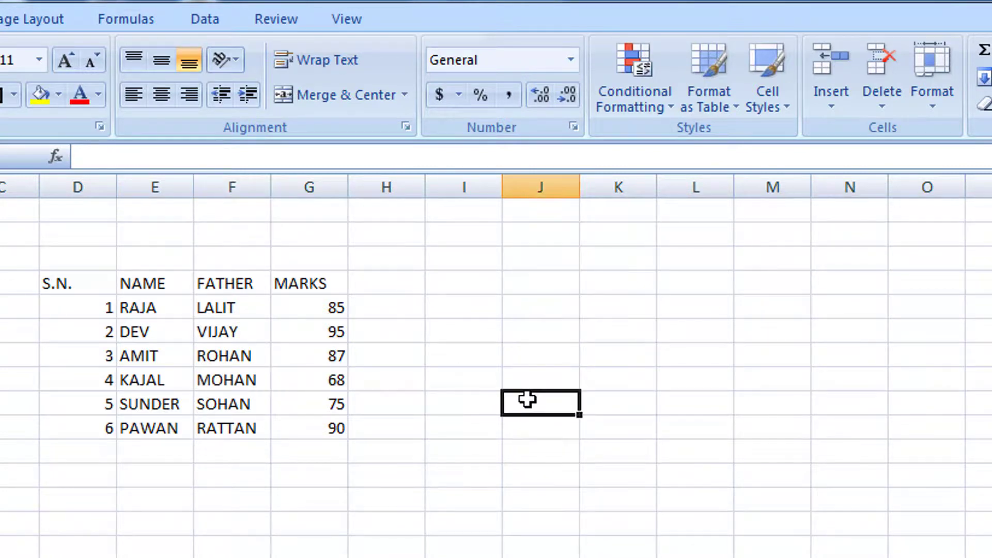
Step: Try inserting a whole sheet row above the S.N. 5 record, and undo it
left_click(239, 401)
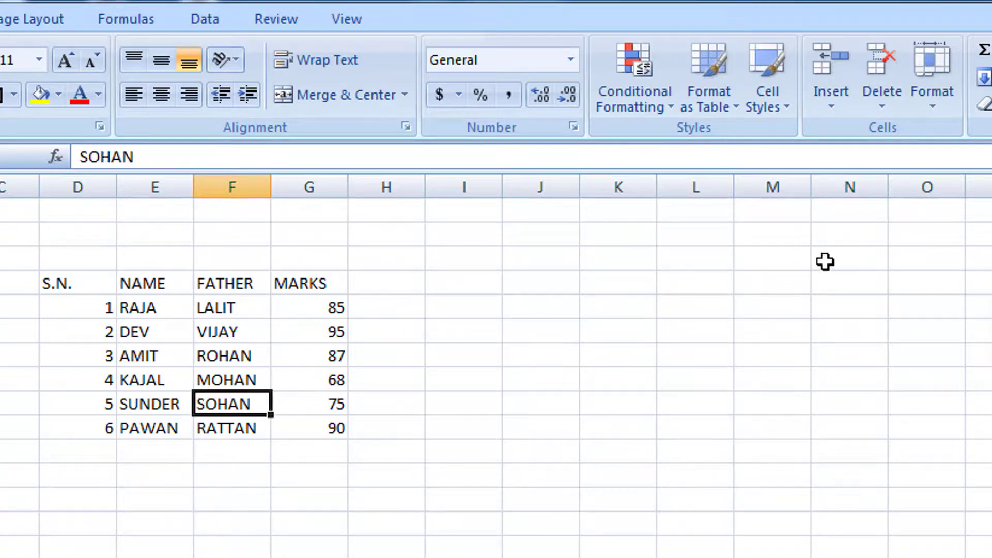
left_click(839, 108)
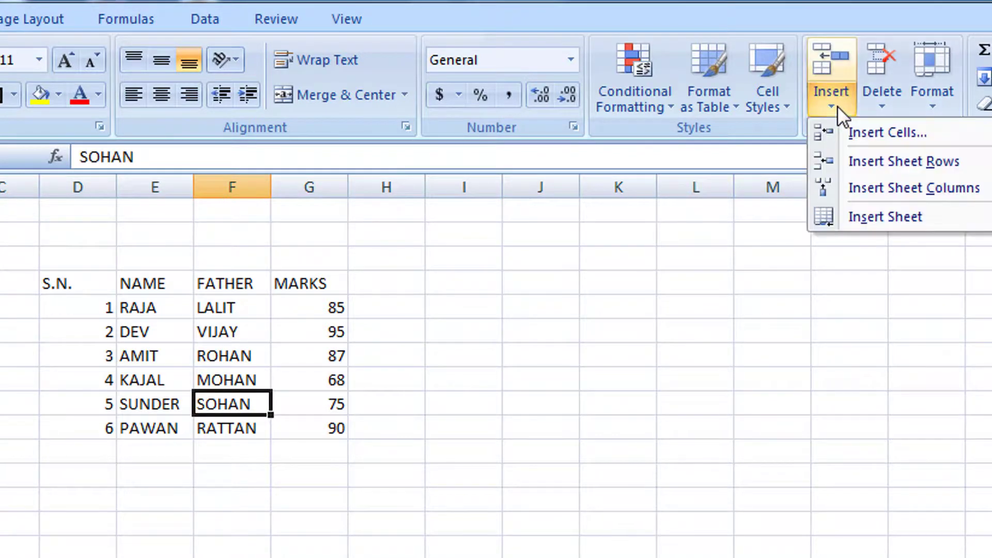
left_click(885, 163)
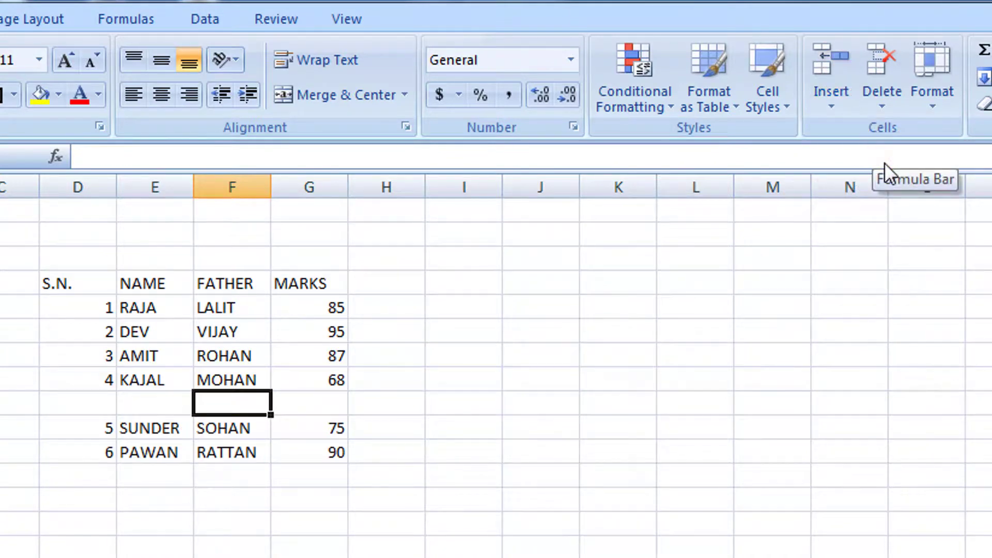
key("ctrl+z")
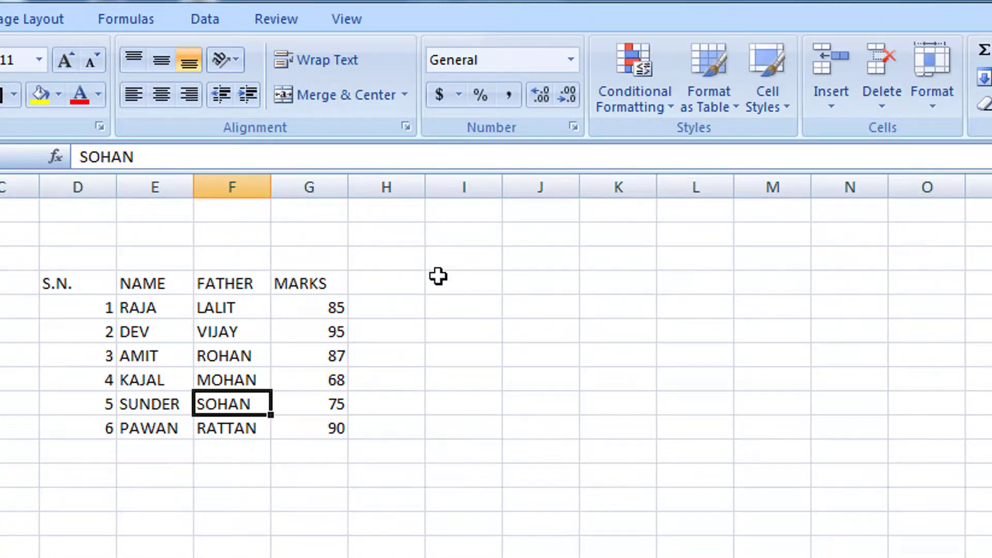
Step: Try inserting a sheet column between the NAME and FATHER columns, and undo it
left_click(830, 104)
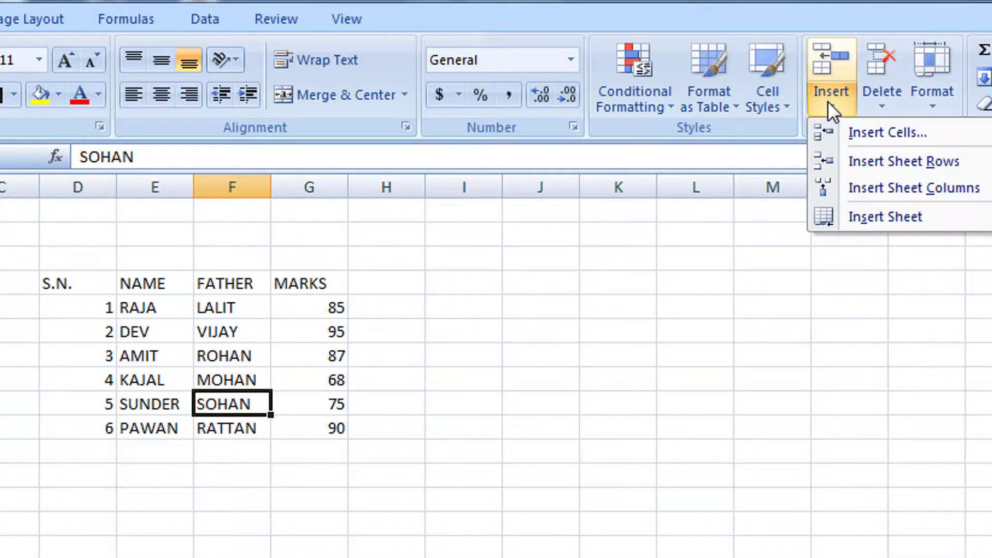
left_click(866, 182)
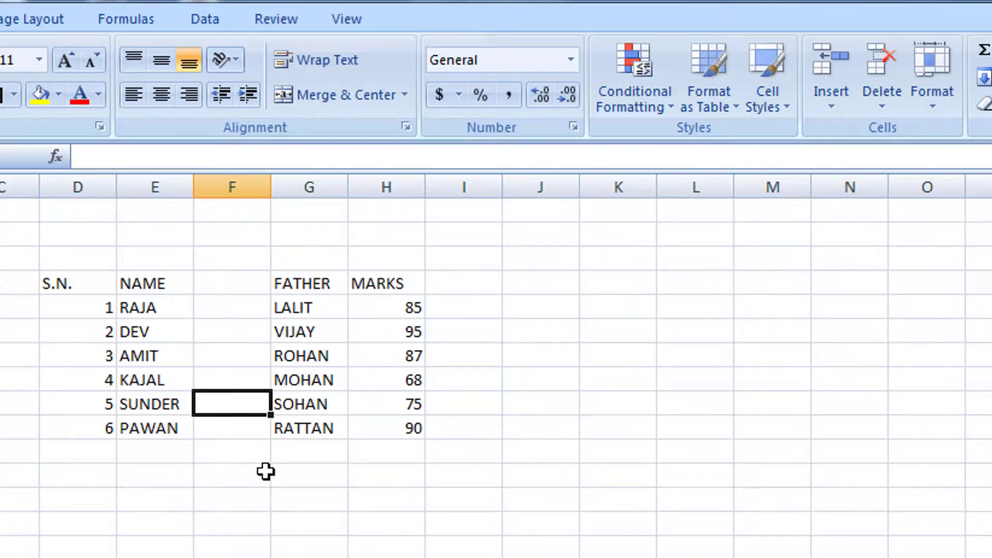
key("ctrl+z")
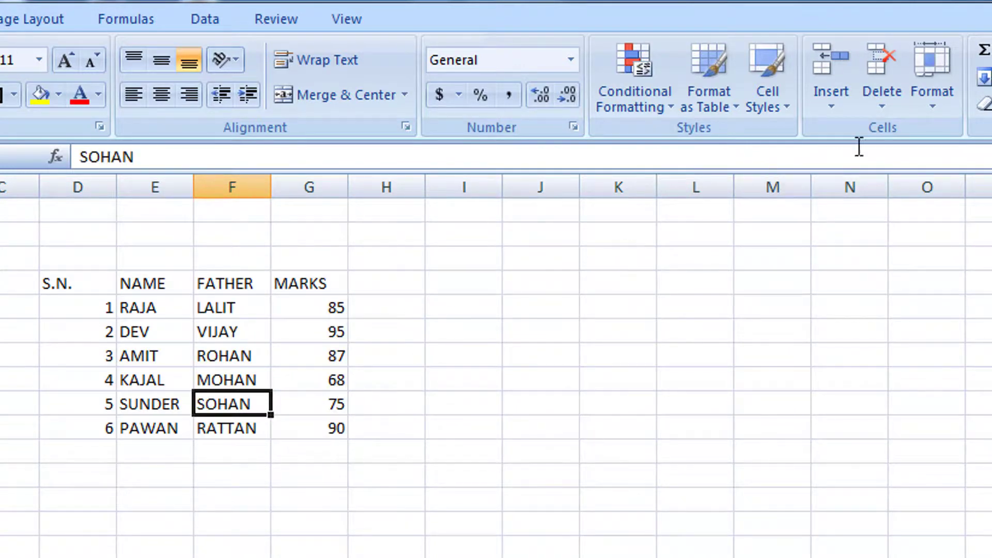
Step: Insert a new worksheet before Sheet2 and return to the student table on Sheet2
left_click(836, 107)
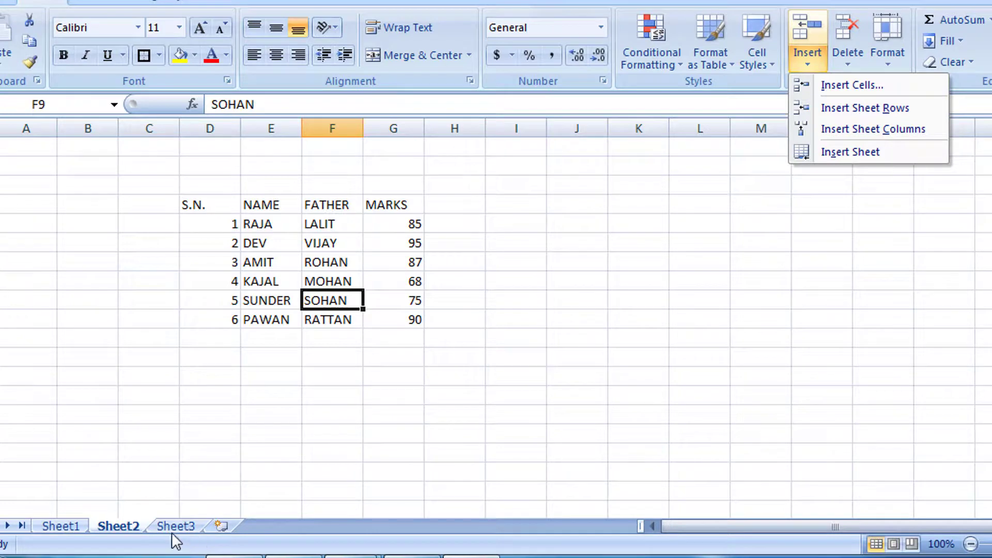
left_click(865, 149)
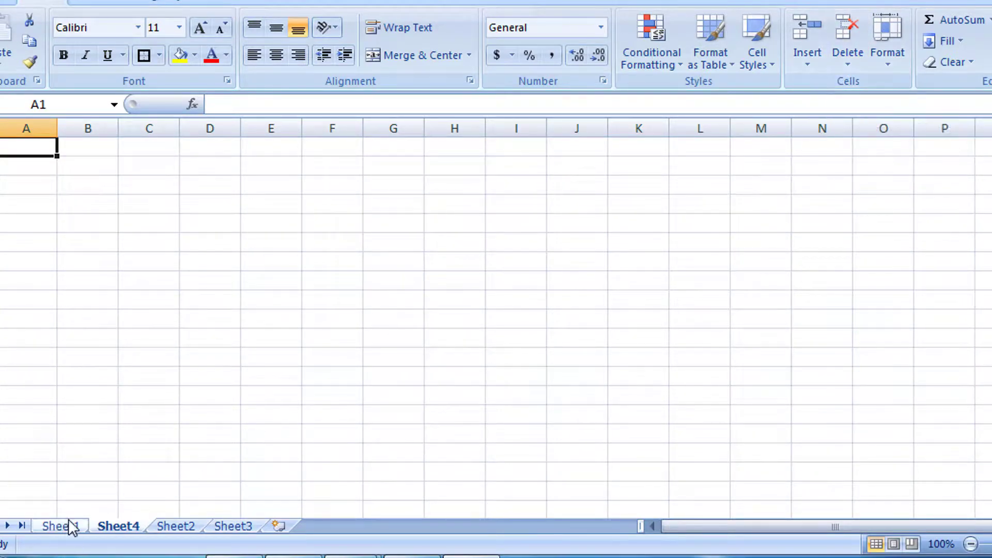
left_click(187, 527)
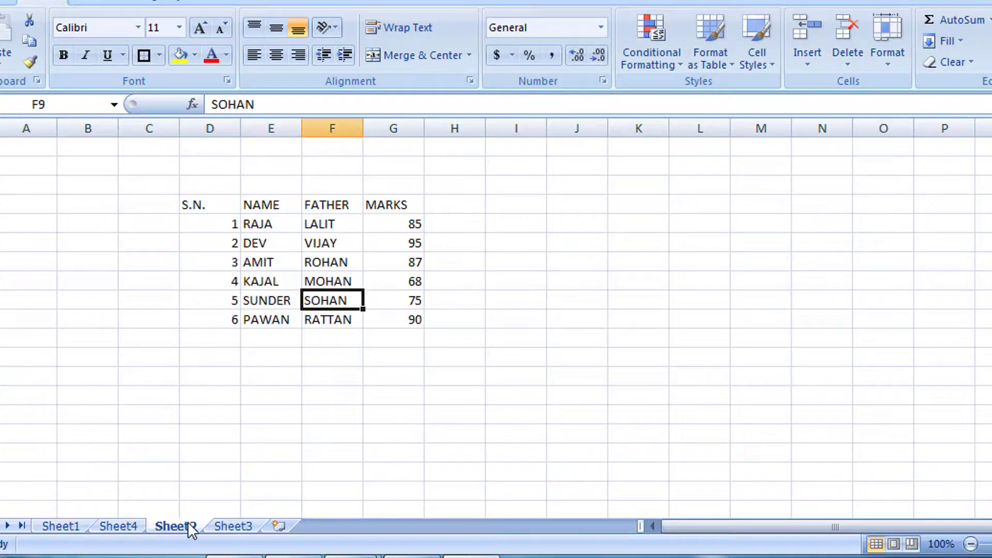
Step: Try deleting the FATHER cell of S.N. 3 with cells shifted up, and undo the deletion
left_click(339, 264)
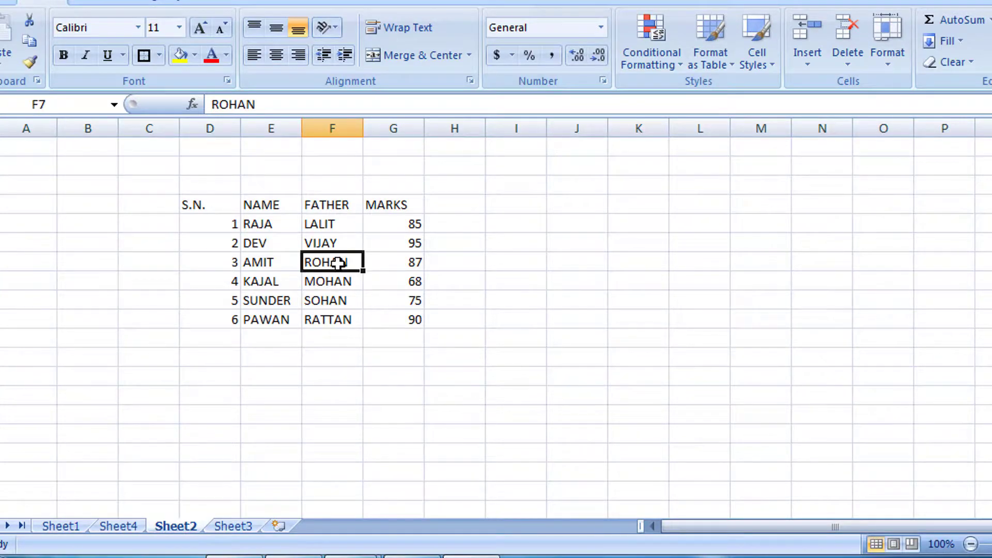
left_click(847, 64)
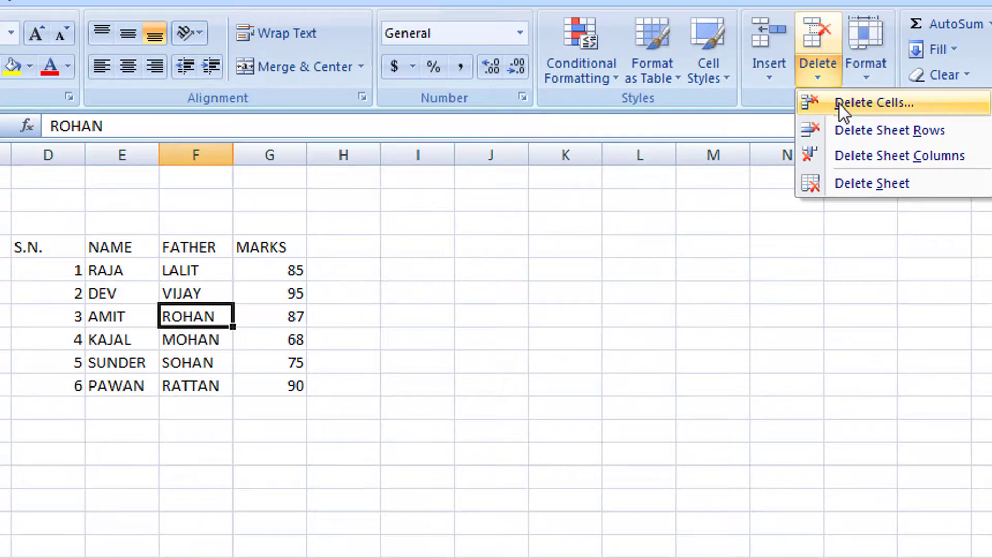
left_click(839, 103)
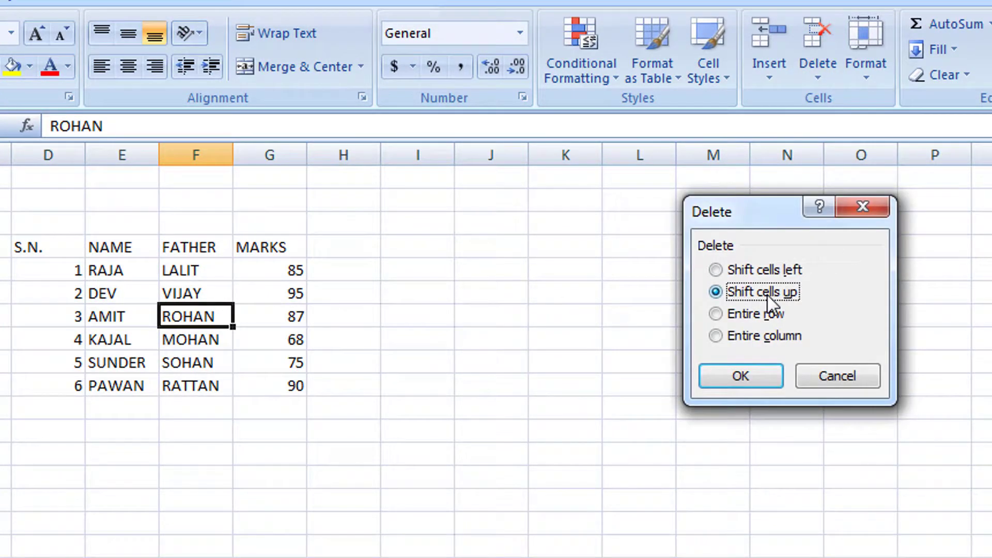
left_click(753, 373)
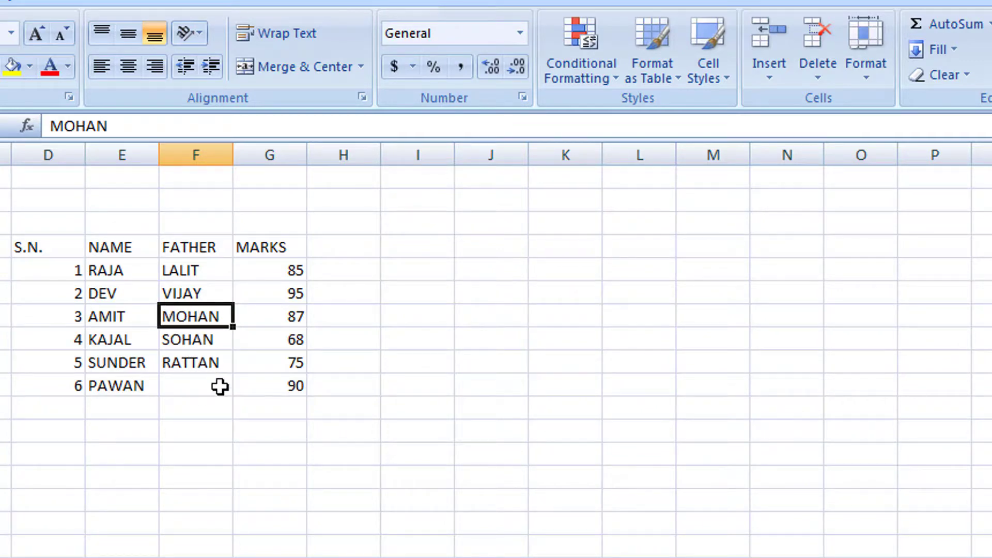
key("ctrl+z")
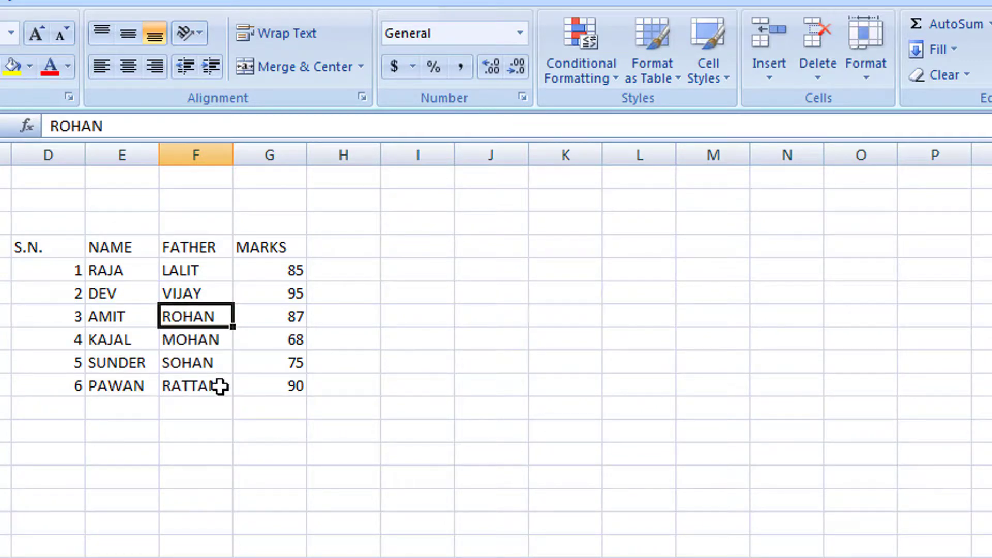
Step: Delete the FATHER cell of S.N. 3 with the Shift cells left option
left_click(815, 78)
left_click(826, 99)
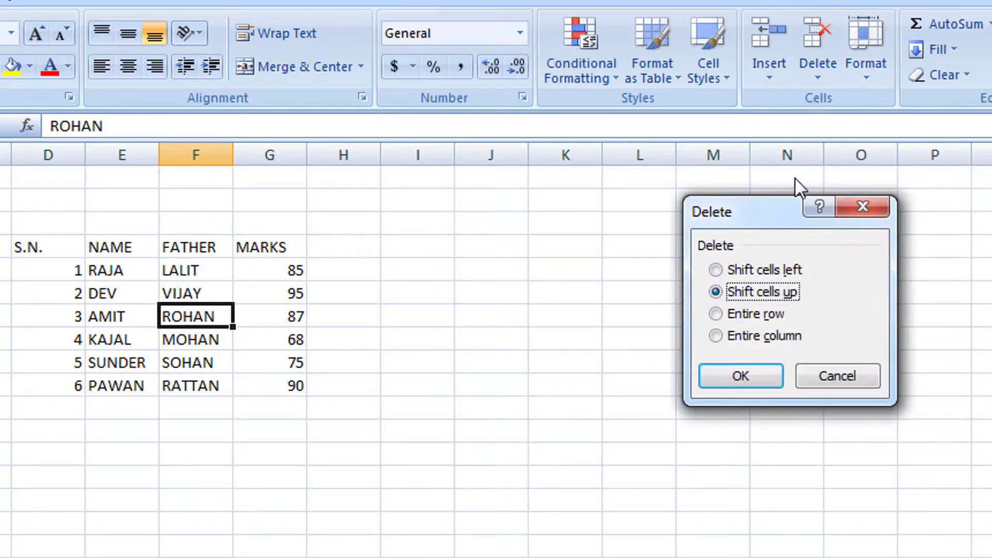
left_click(773, 268)
left_click(752, 374)
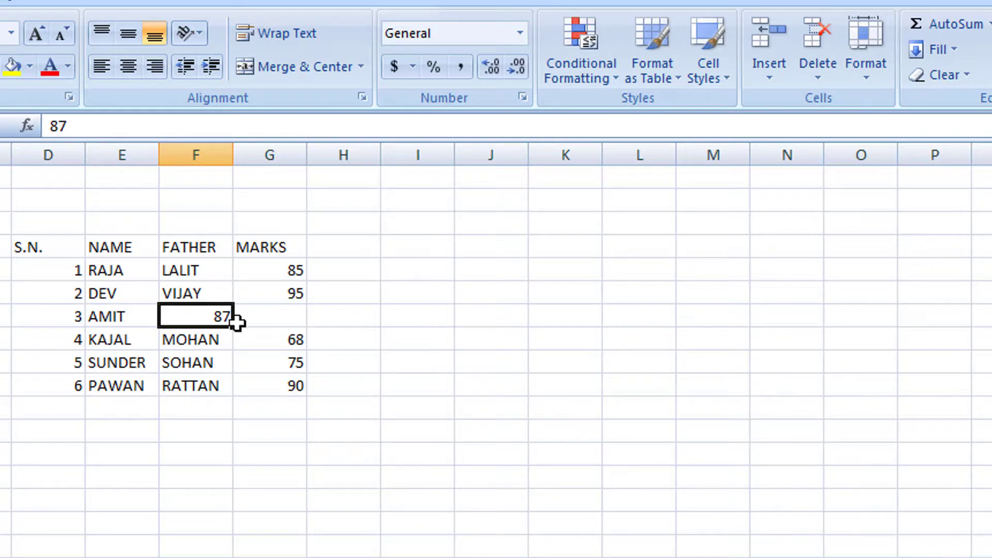
Step: Undo the FATHER cell deletion, and try deleting the whole sheet row of S.N. 3 before undoing that as well
key("ctrl+z")
left_click(821, 67)
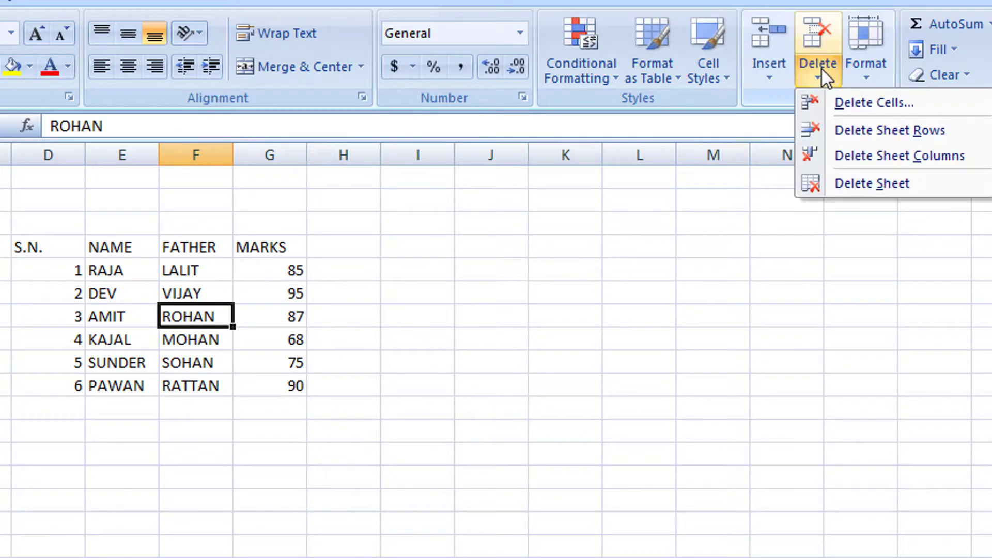
left_click(856, 134)
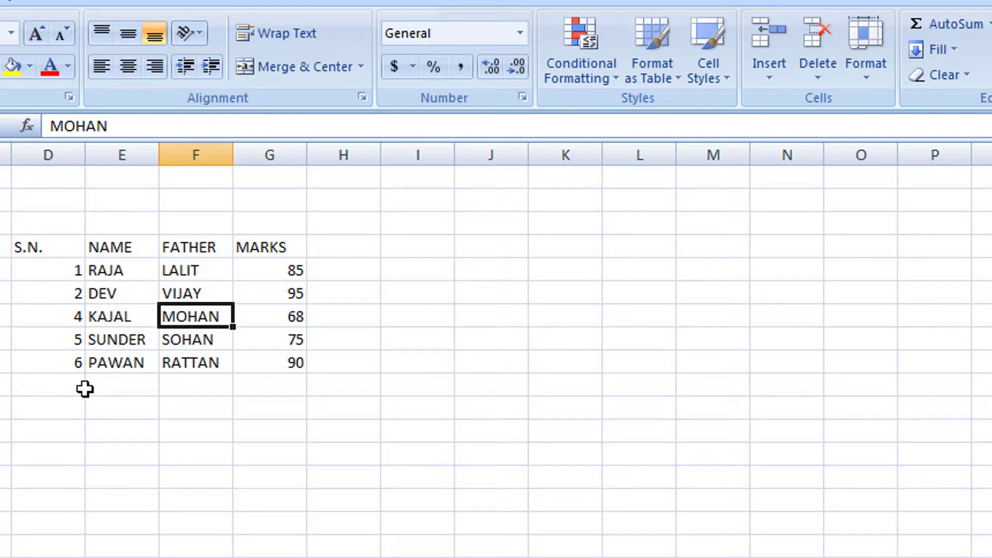
key("ctrl+z")
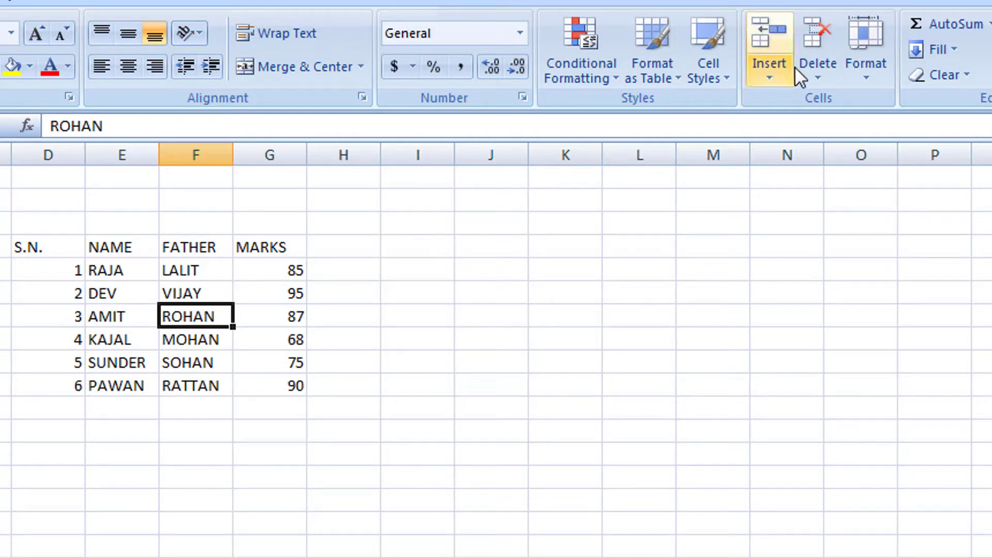
Step: Try deleting the entire FATHER sheet column from the student table, and undo the deletion
left_click(818, 70)
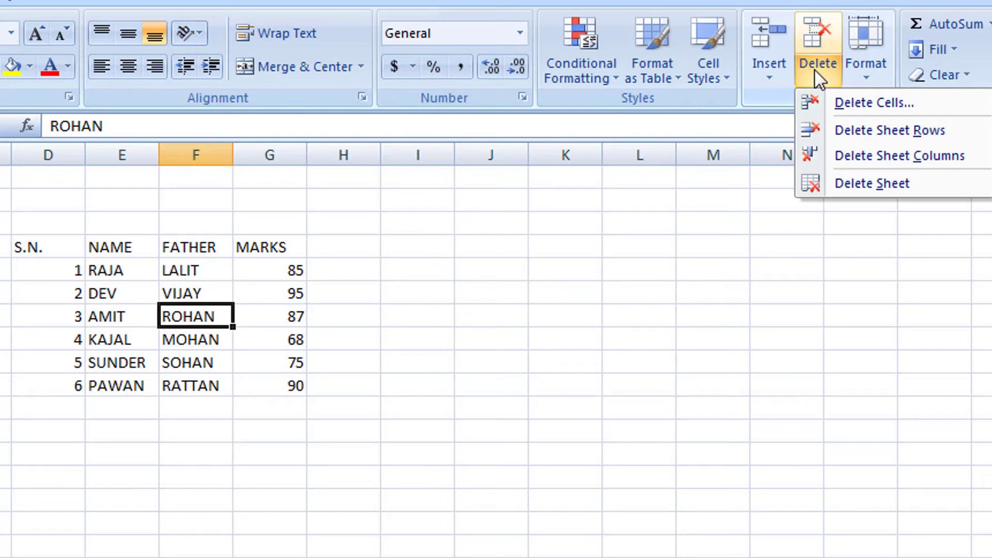
left_click(846, 156)
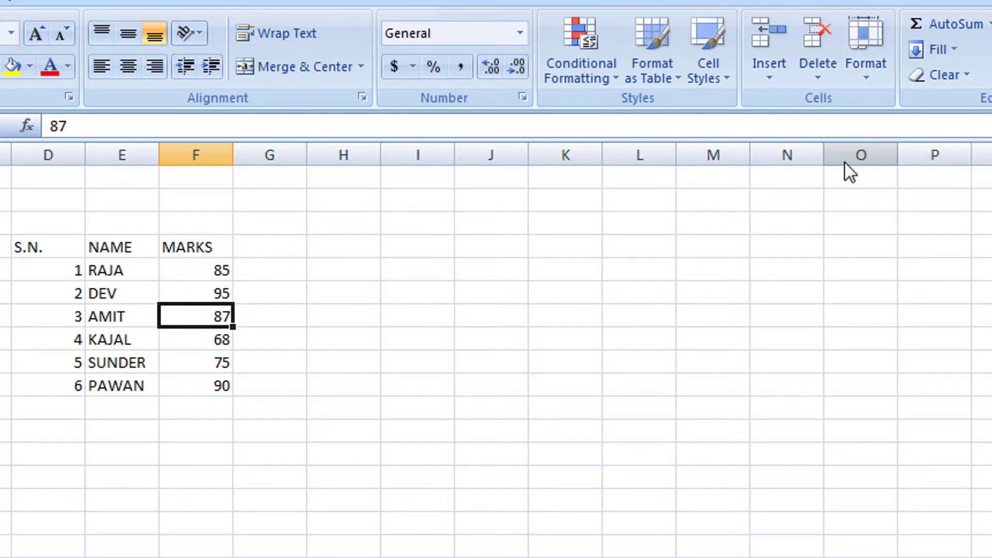
key("ctrl+z")
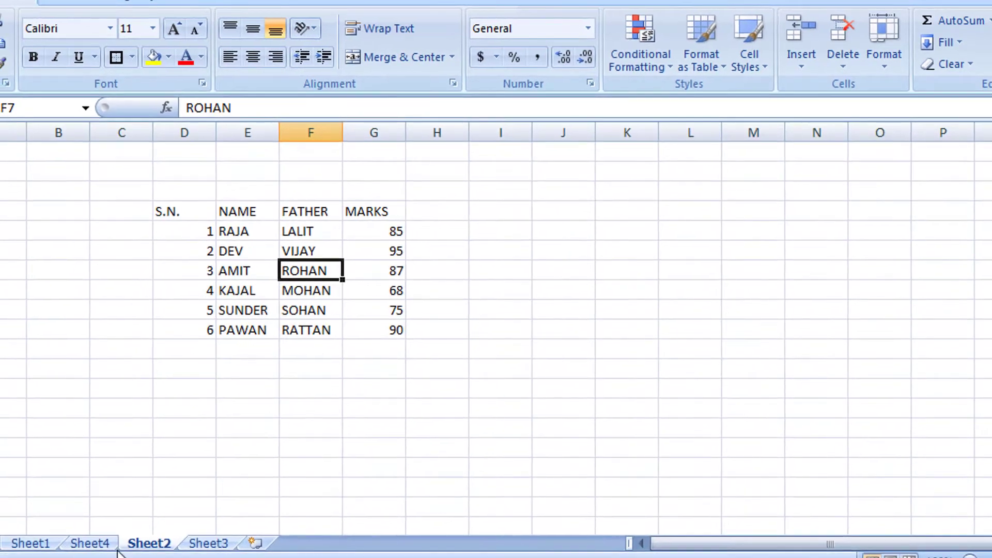
Step: Delete the empty worksheet Sheet4 from the workbook and select blank cell K7 on Sheet2
left_click(95, 544)
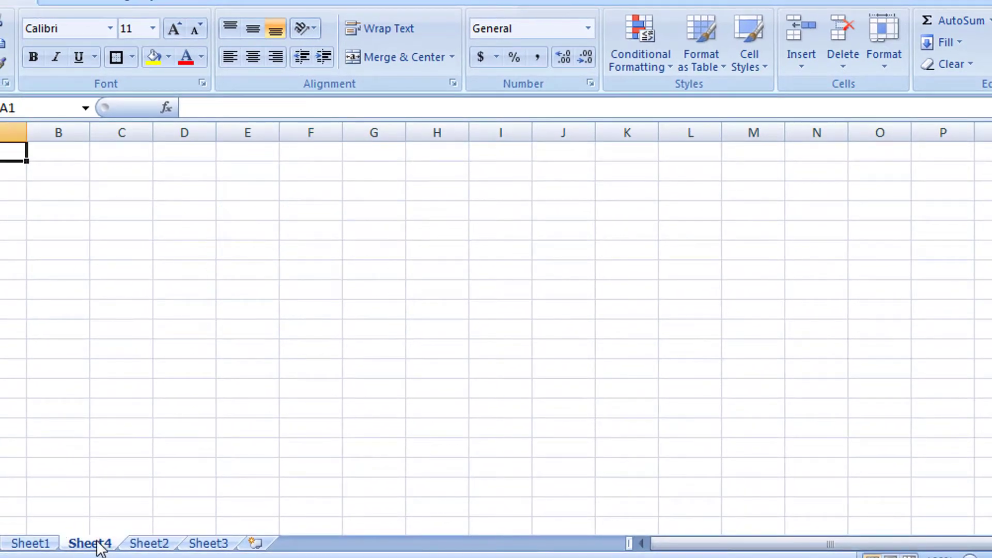
left_click(841, 60)
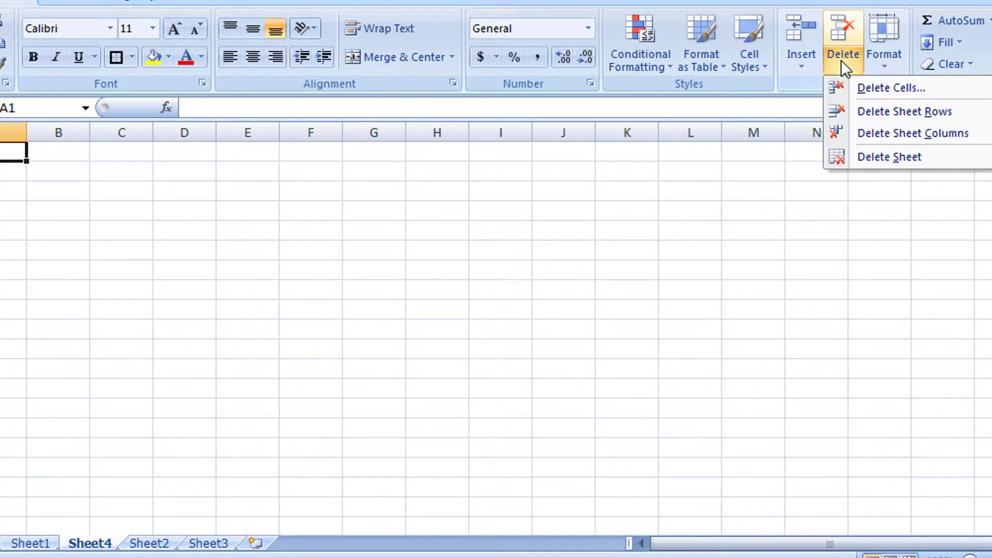
left_click(874, 154)
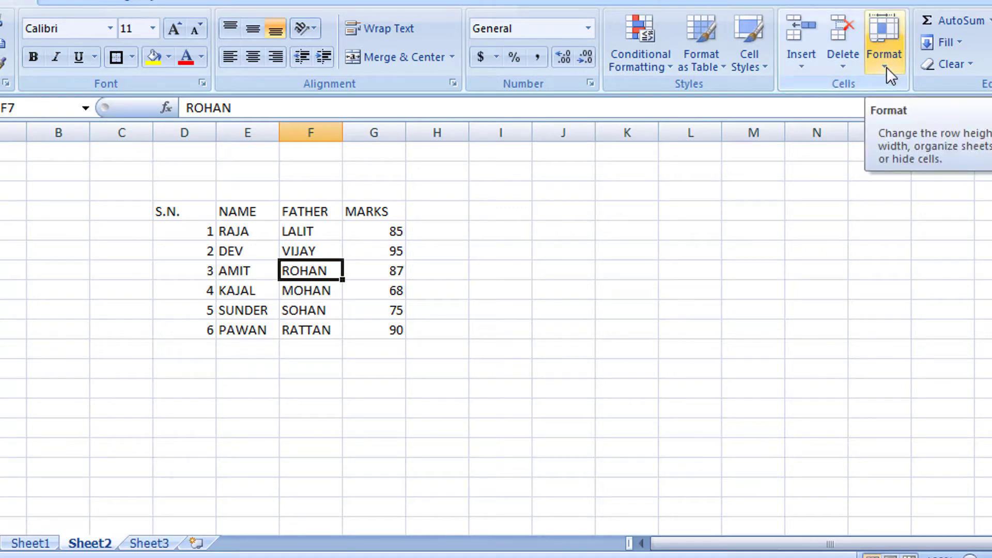
left_click(636, 279)
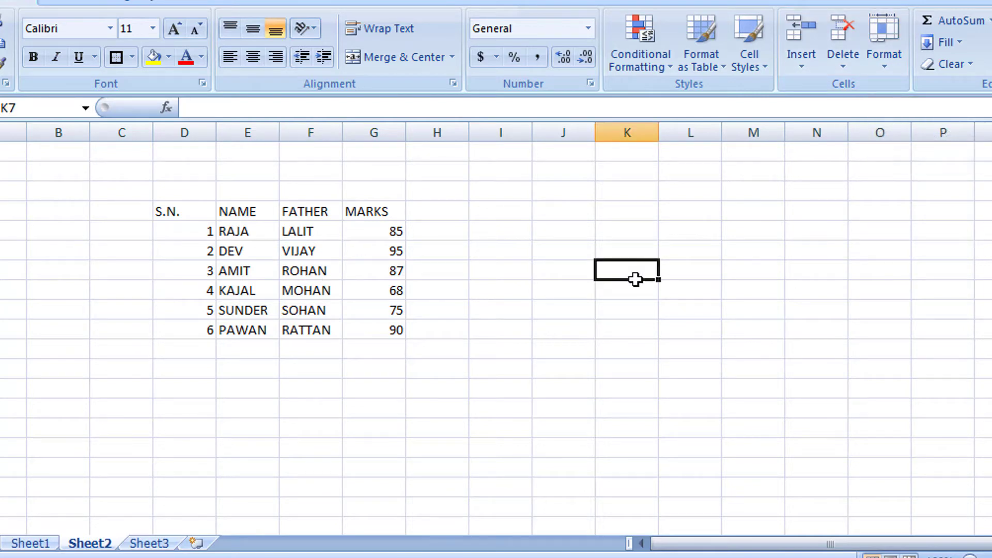